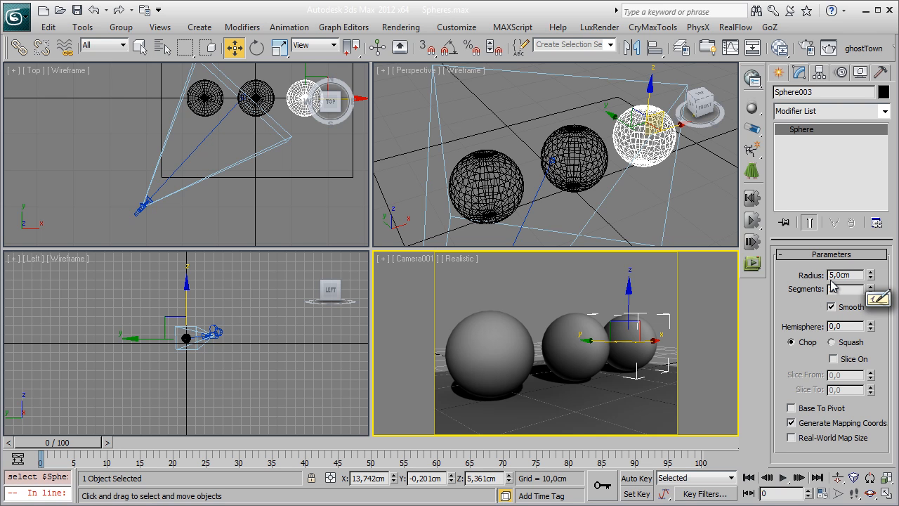
Check the scene's display unit scale and lighting units in Units Setup, then clear the object selection
left_click(457, 27)
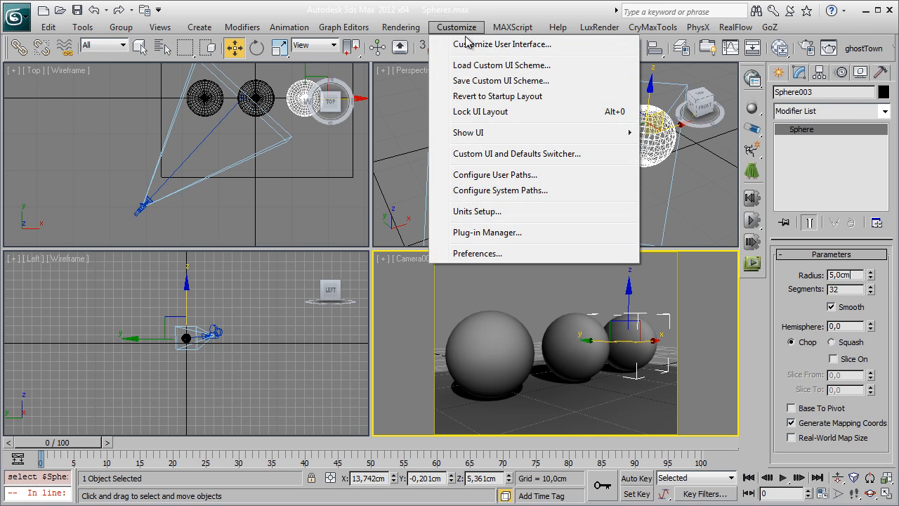
left_click(550, 214)
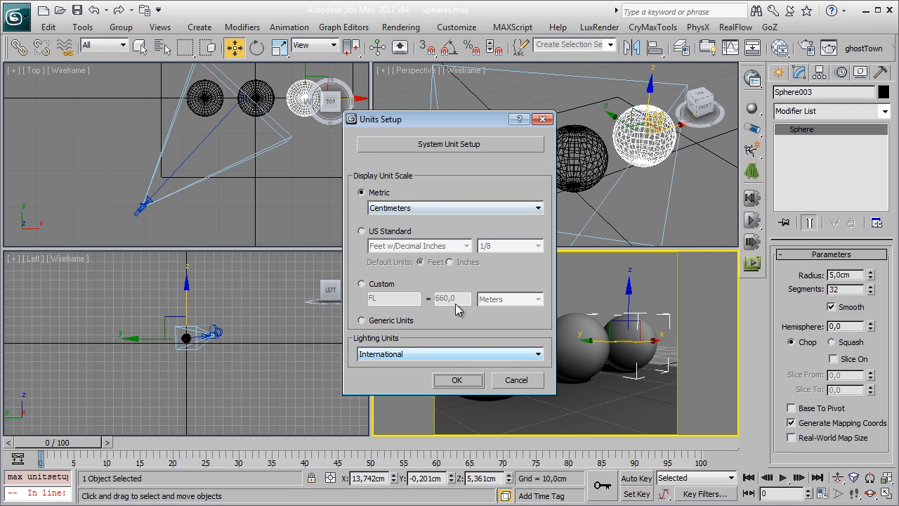
left_click(456, 380)
left_click(545, 272)
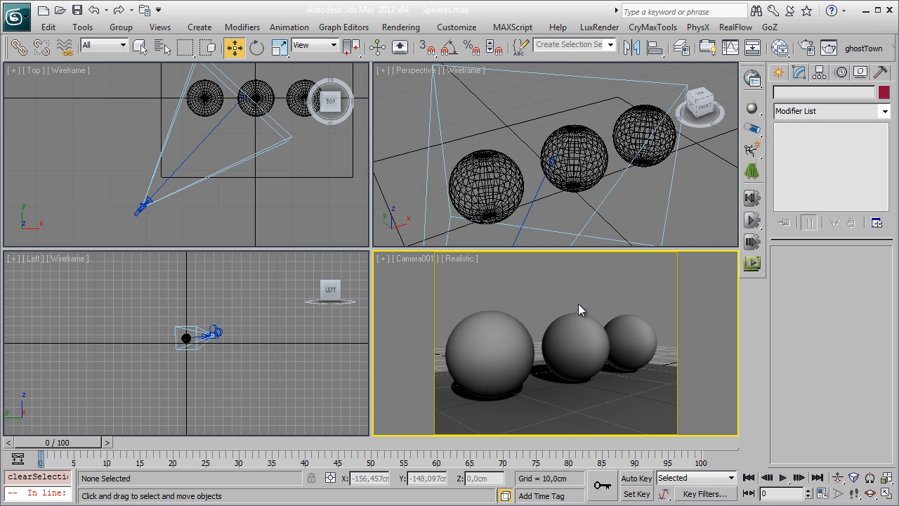
Convert the sphere farthest from the camera to an Editable Poly
left_click(618, 321)
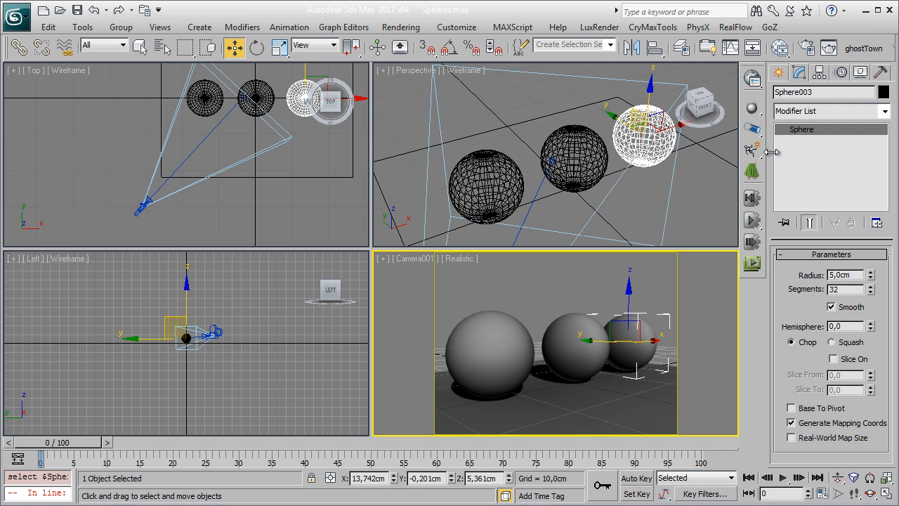
right_click(619, 321)
mouse_move(674, 451)
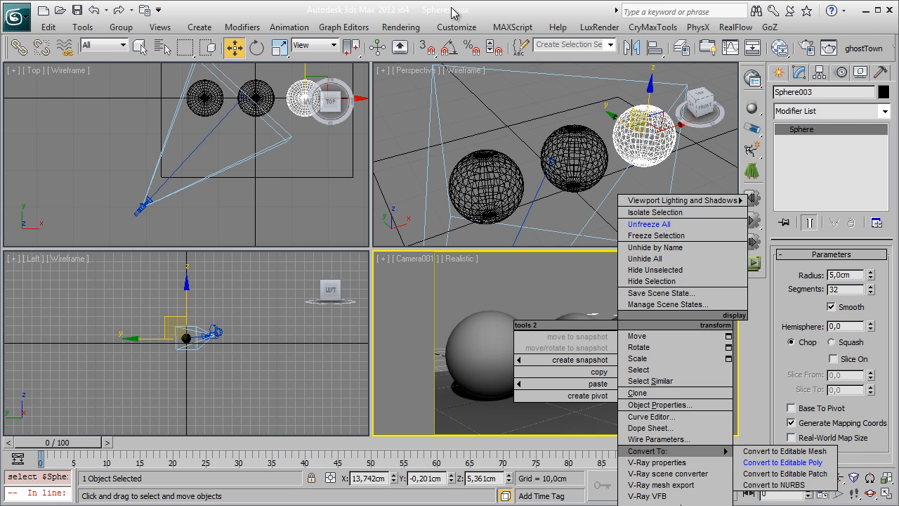
left_click(804, 463)
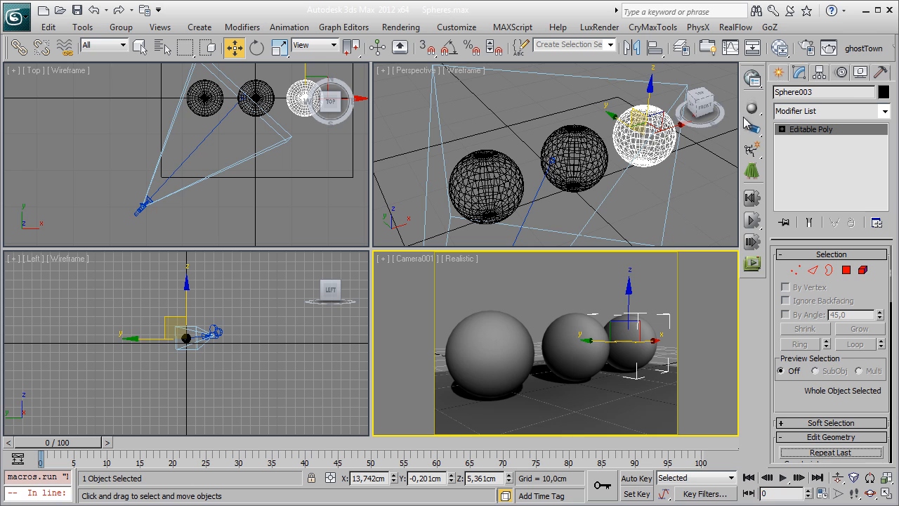
Measure the farthest sphere's X, Y and Z dimensions with the Measure utility, then deselect it
left_click(879, 74)
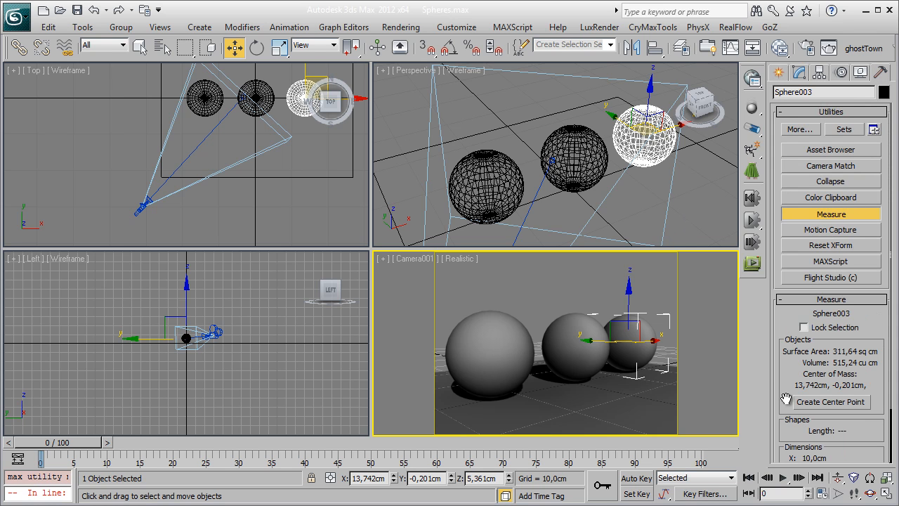
scroll(785, 385, "down", 3)
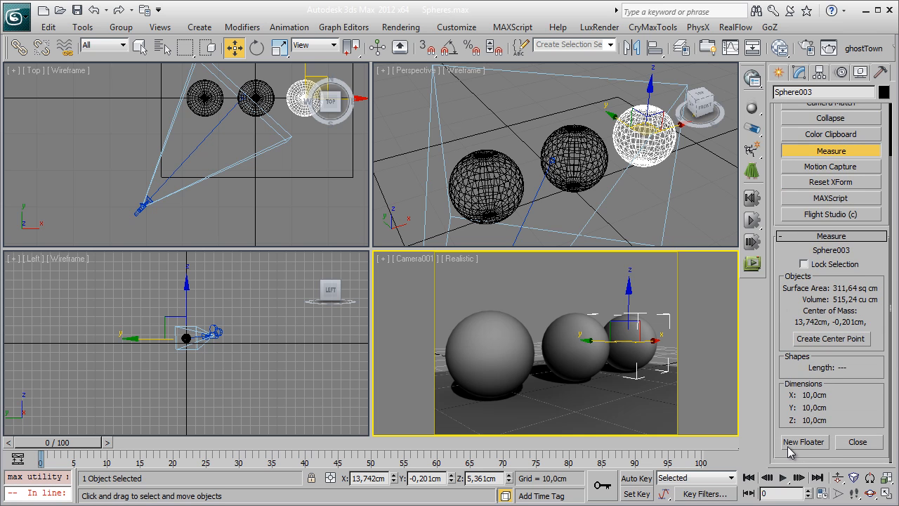
left_click(582, 286)
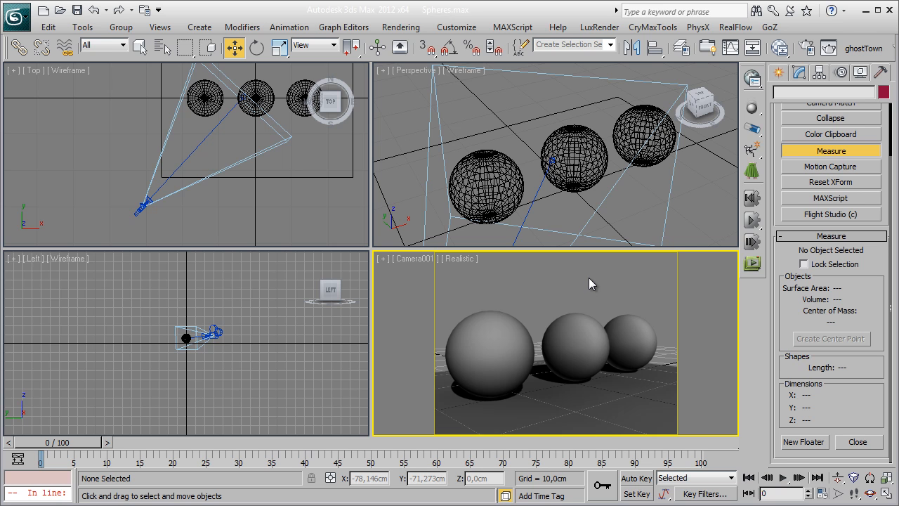
scroll(190, 141, "down", 4)
left_click(537, 281)
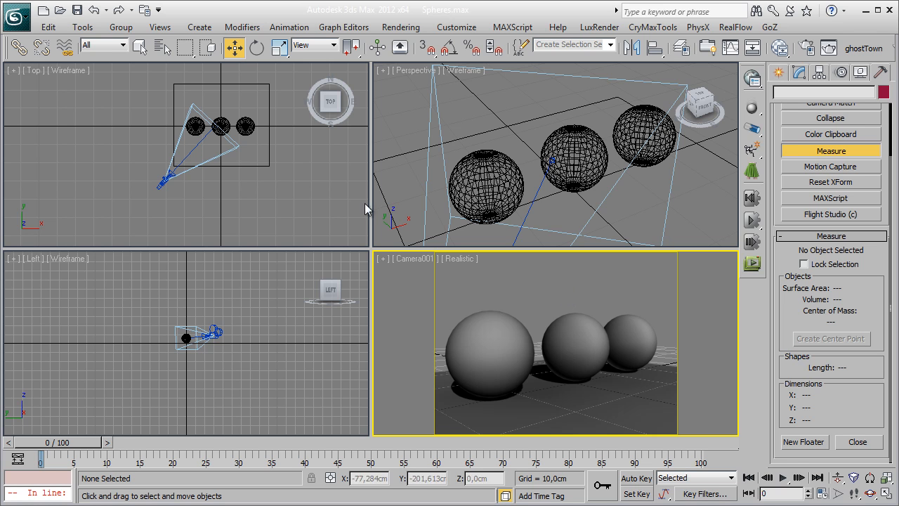
left_click(303, 172)
left_click(521, 287)
left_click(574, 191)
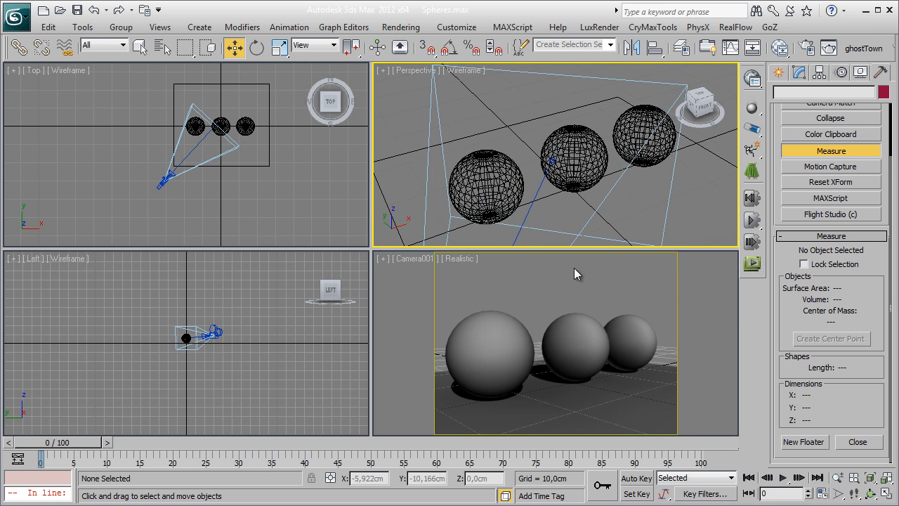
left_click(572, 300)
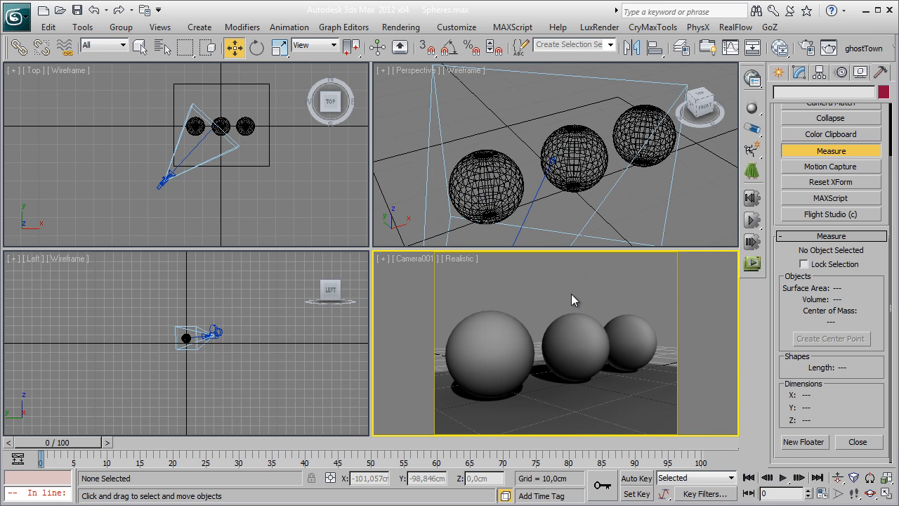
Assign mental ray Renderer as the production renderer in the render setup
key("F10")
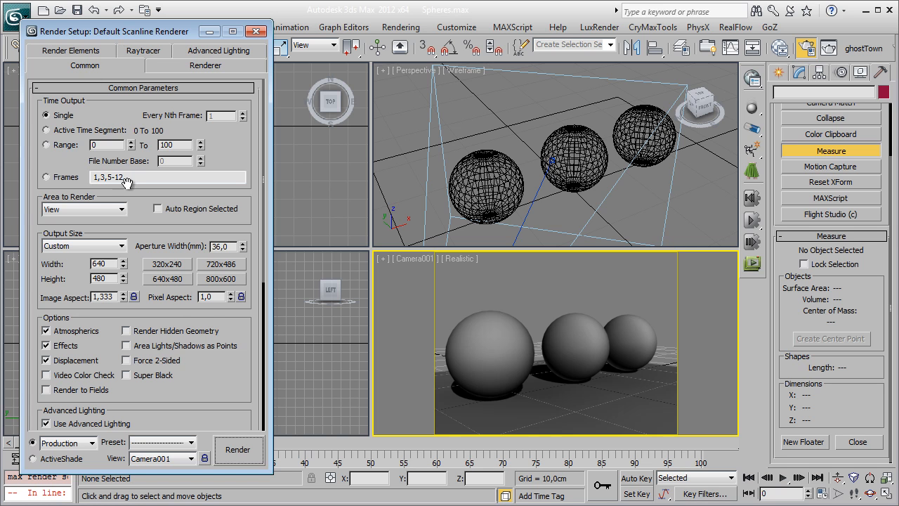
scroll(239, 365, "down", 5)
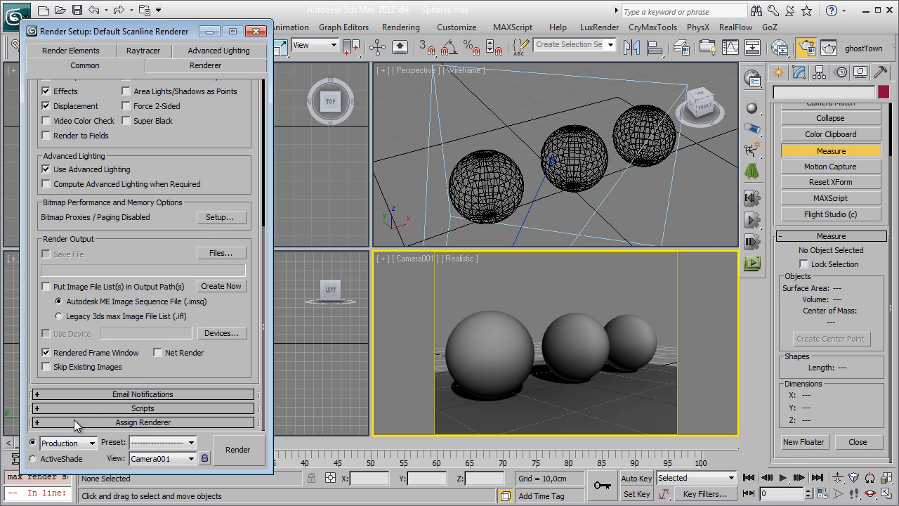
left_click(148, 422)
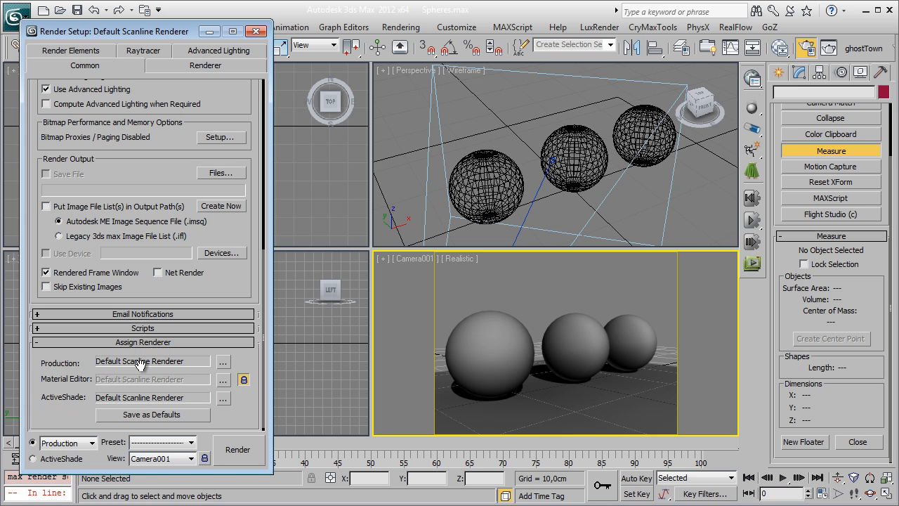
left_click(223, 362)
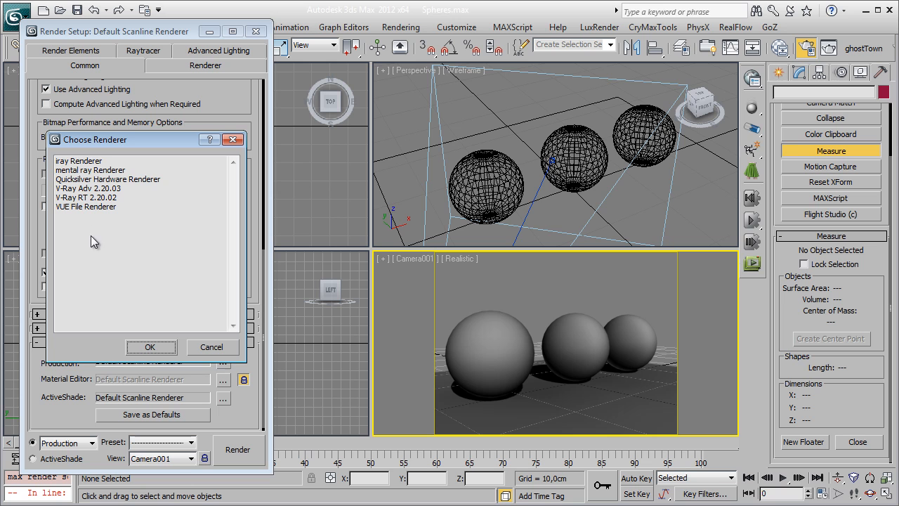
left_click(73, 171)
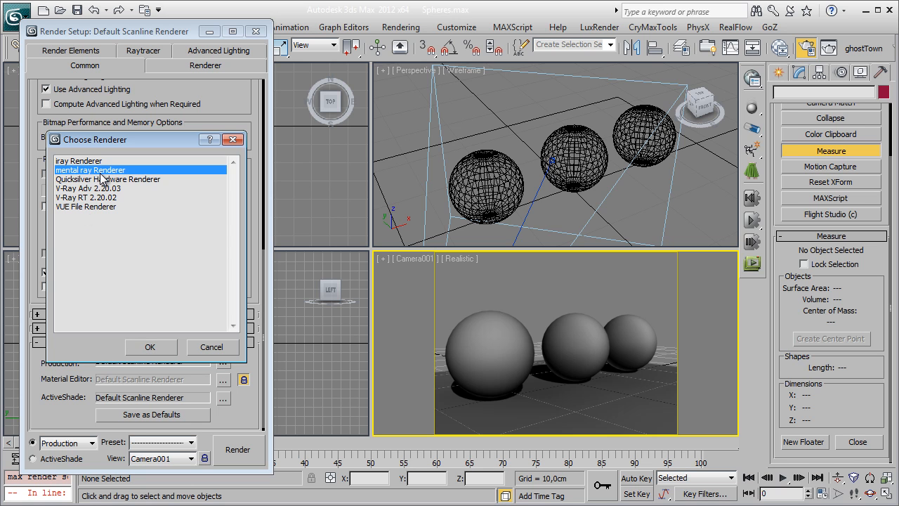
key("Return")
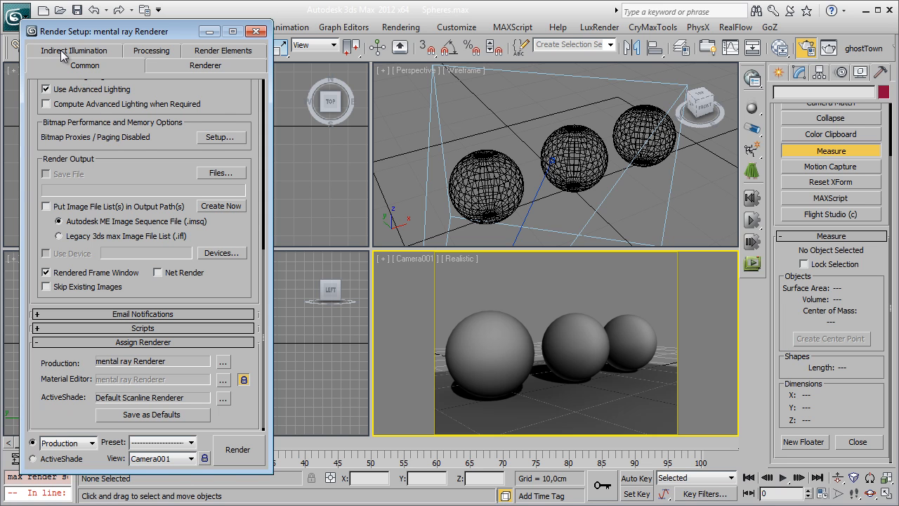
Set the Final Gather precision preset to Medium and enable Global Illumination (GI) for the render
left_click(65, 56)
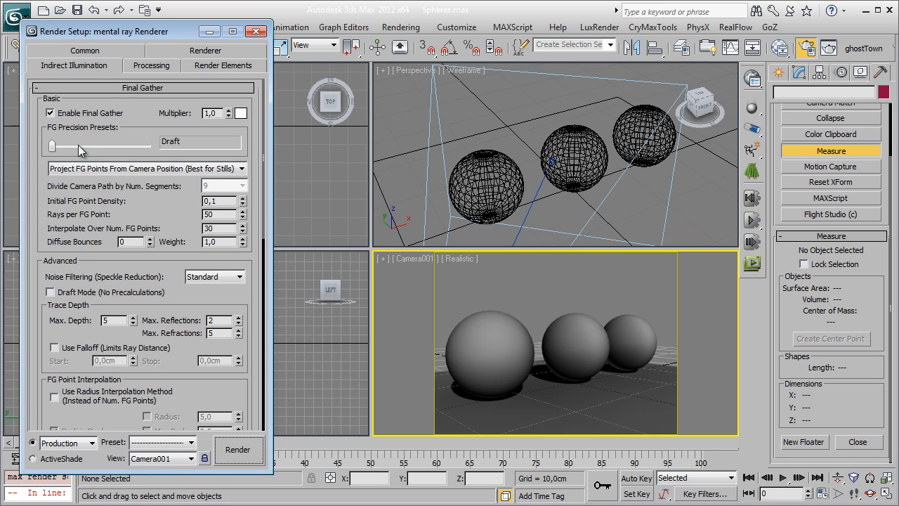
left_click_drag(52, 148, 98, 149)
left_click_drag(200, 141, 143, 130)
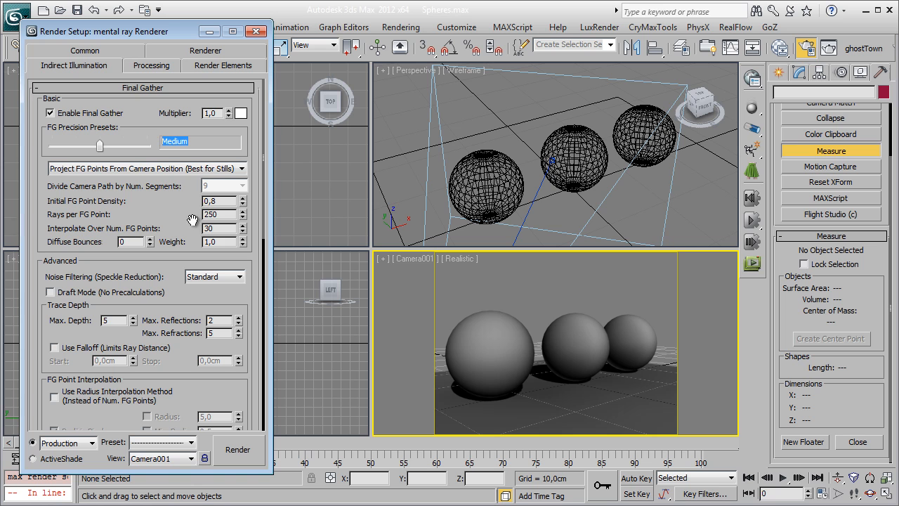
scroll(184, 211, "down", 10)
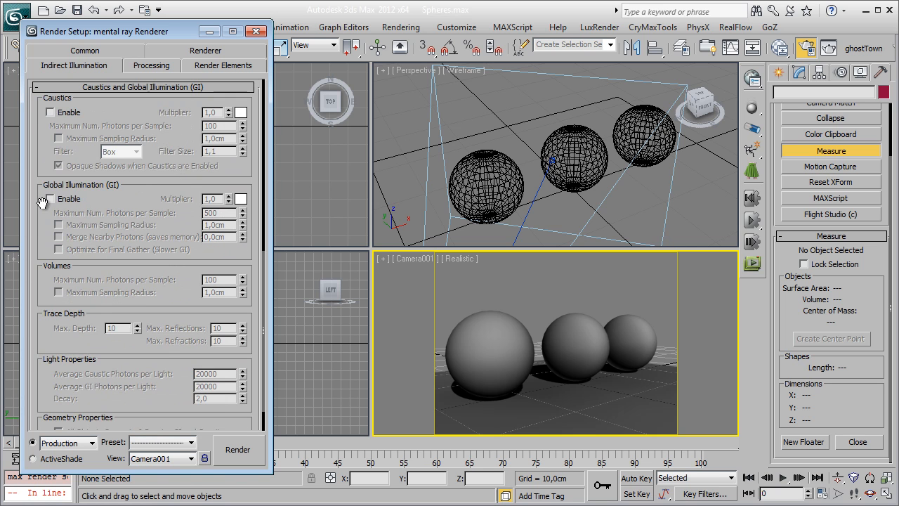
left_click(56, 201)
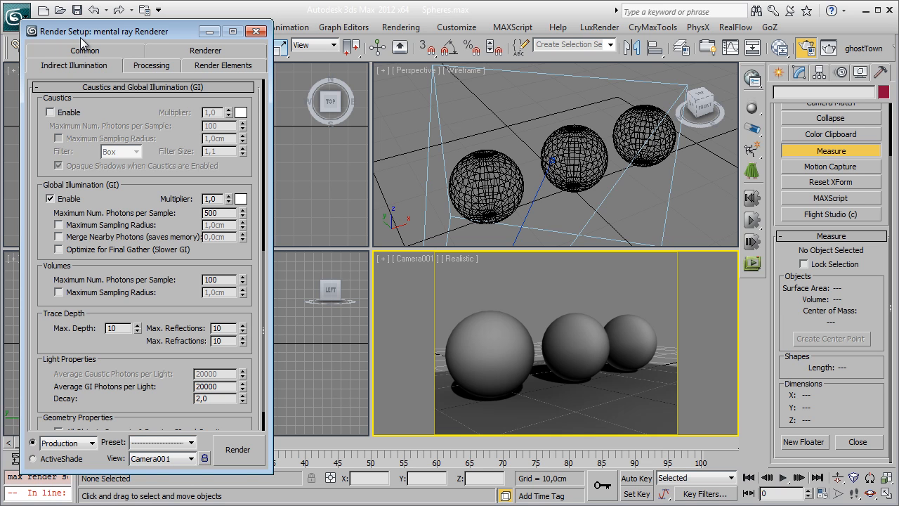
key("F10")
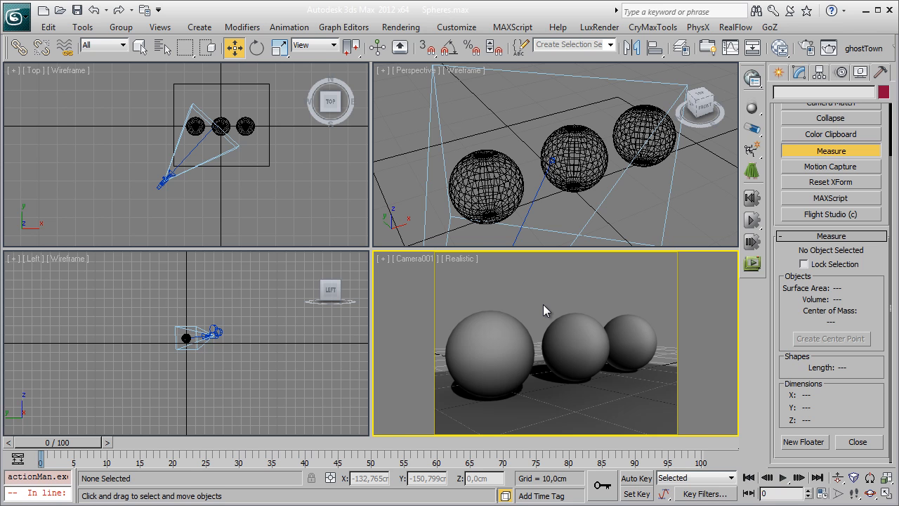
Load studio019.hdr as a Bitmap environment map, stored as Real Pixels (32 bpp) with default exposure
key("8")
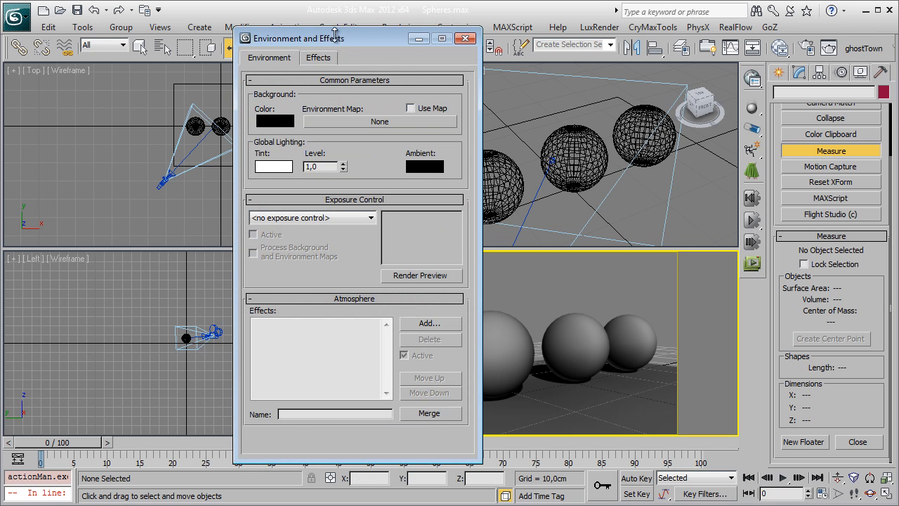
left_click_drag(338, 40, 575, 57)
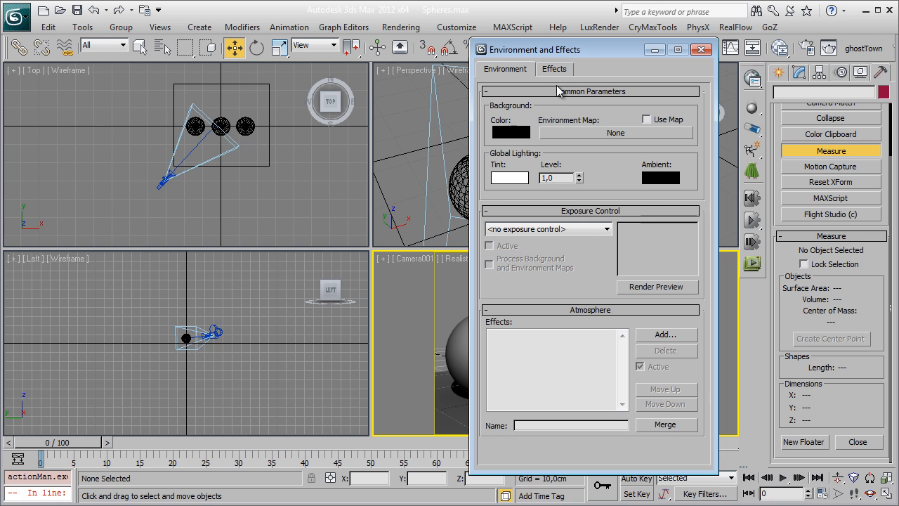
left_click(401, 26)
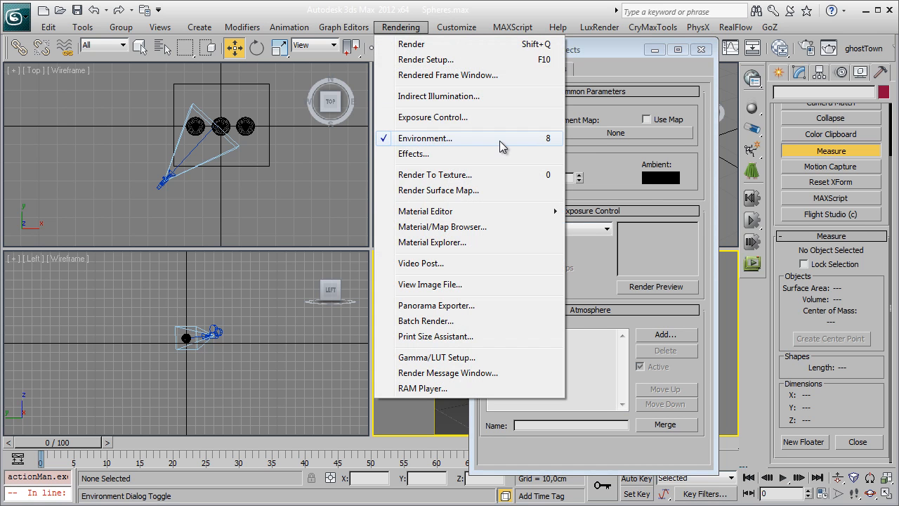
left_click(613, 65)
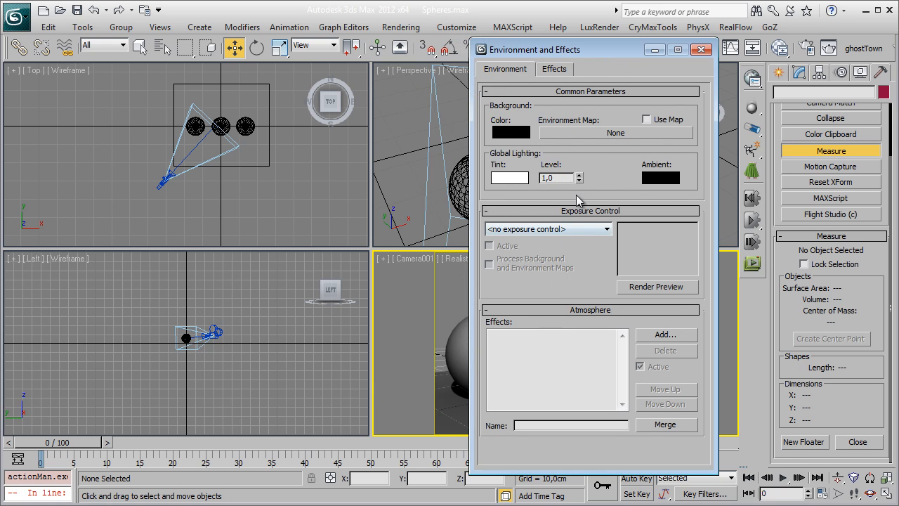
left_click_drag(594, 54, 591, 35)
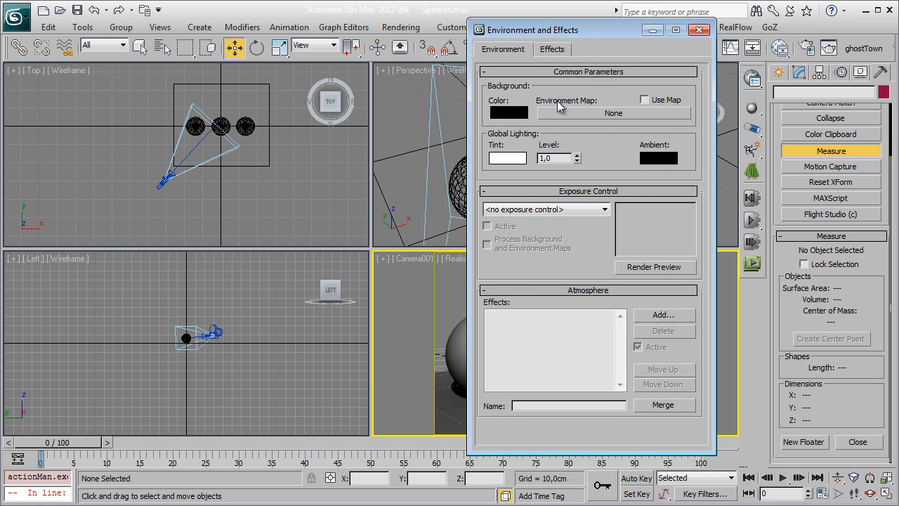
left_click(614, 114)
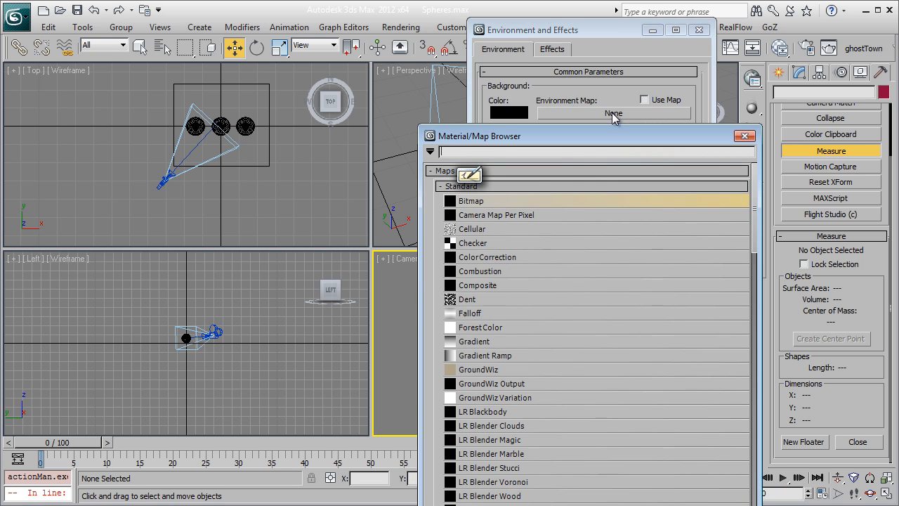
double_click(497, 203)
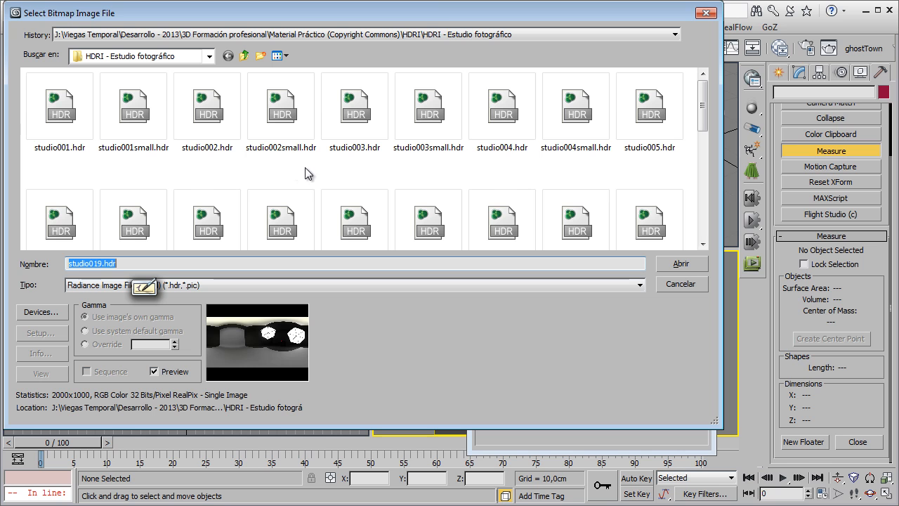
left_click_drag(703, 102, 692, 229)
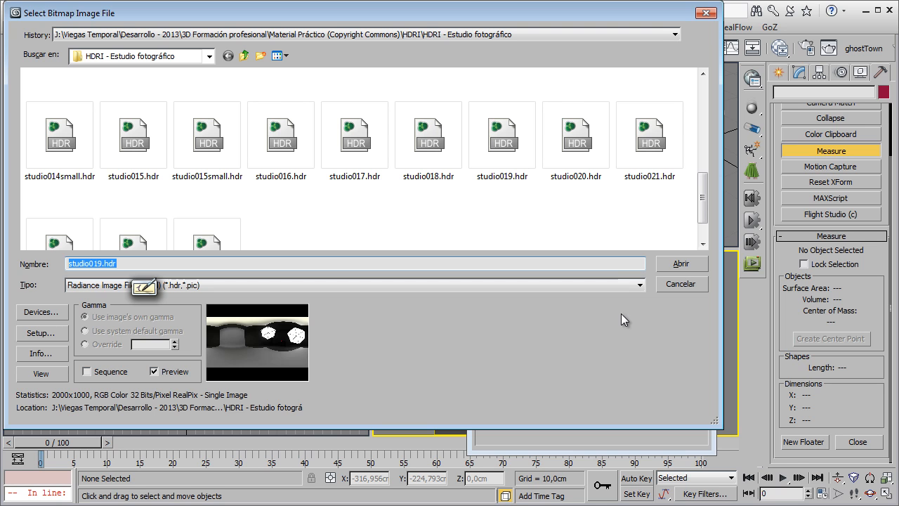
left_click_drag(700, 208, 698, 223)
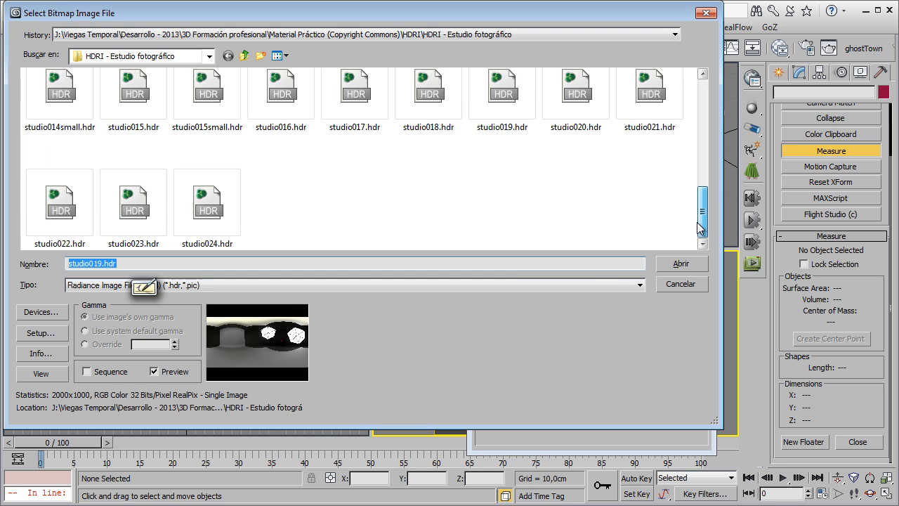
left_click(686, 263)
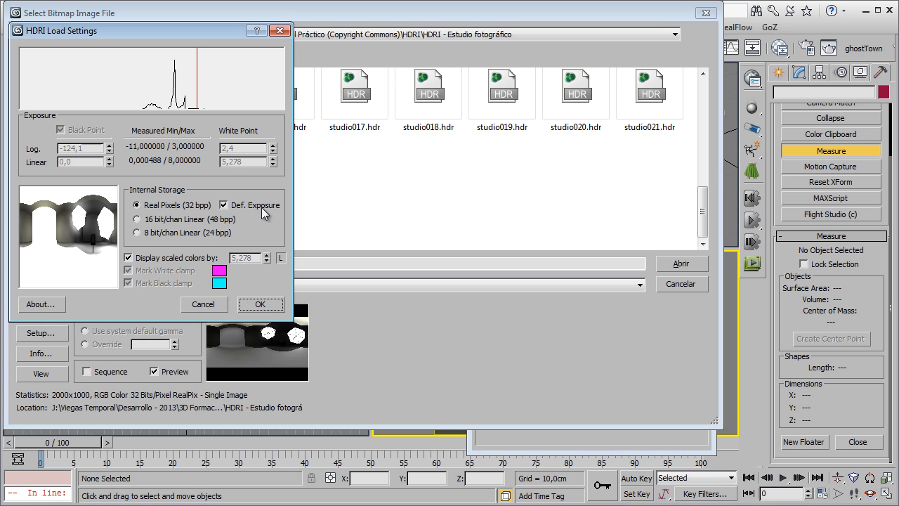
left_click(258, 302)
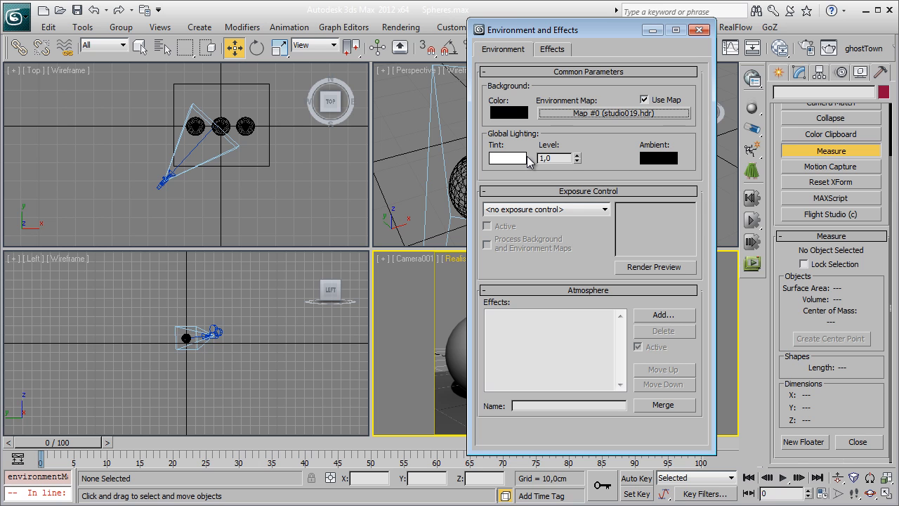
Place the studio019.hdr environment map in the Slate Material Editor as an instance
key("m")
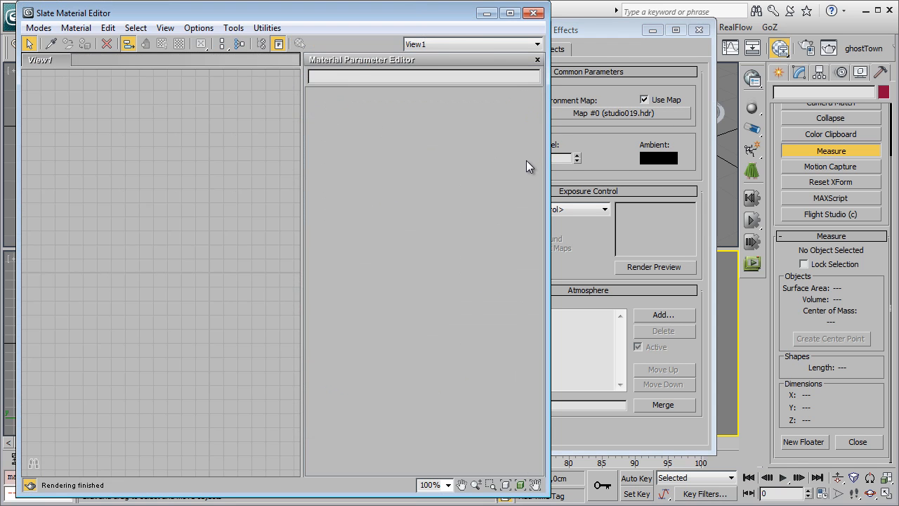
left_click_drag(627, 32, 664, 16)
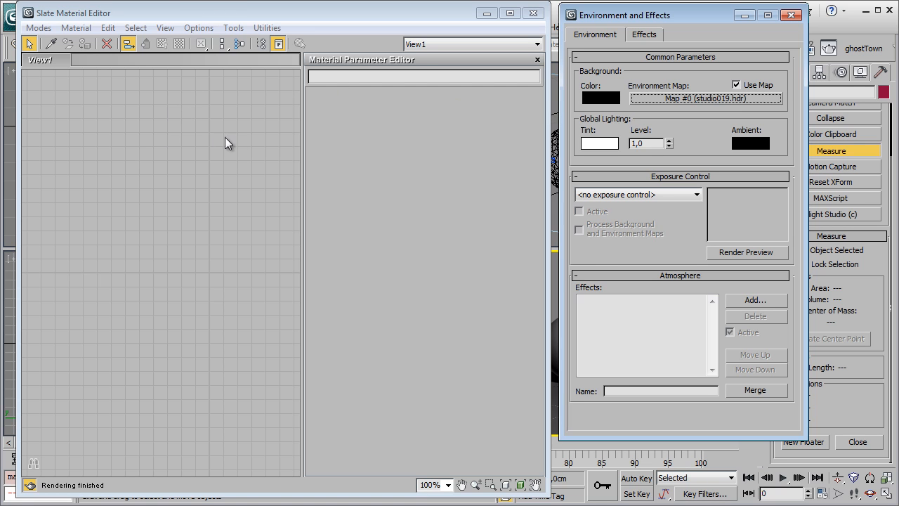
mouse_move(276, 21)
left_mouse_down()
mouse_move(300, 89)
mouse_move(277, 61)
mouse_move(284, 16)
mouse_move(264, 35)
mouse_move(262, 19)
left_mouse_up()
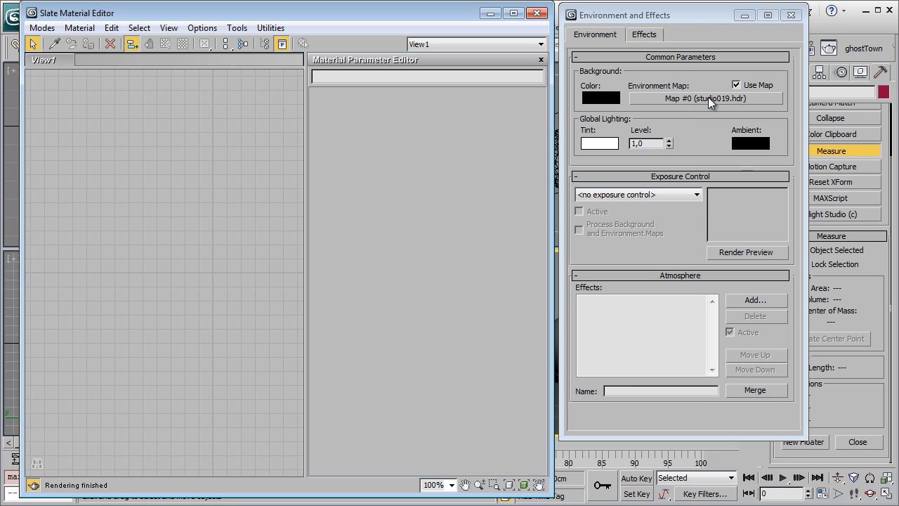
left_click_drag(709, 98, 211, 176)
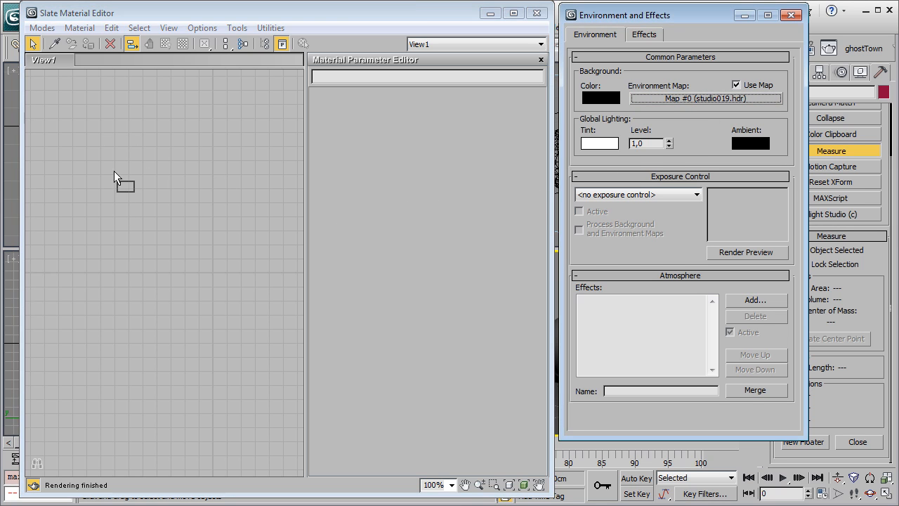
left_click_drag(137, 123, 141, 137)
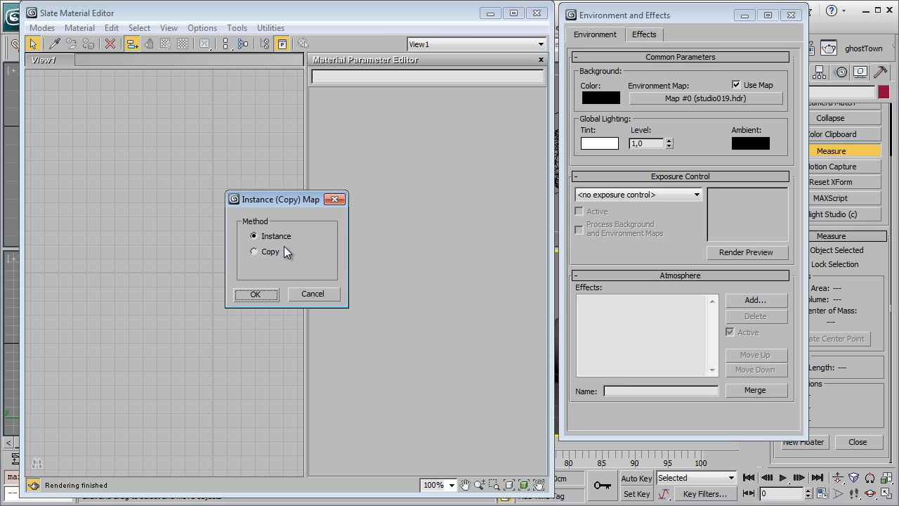
left_click(264, 294)
scroll(187, 305, "up", 5)
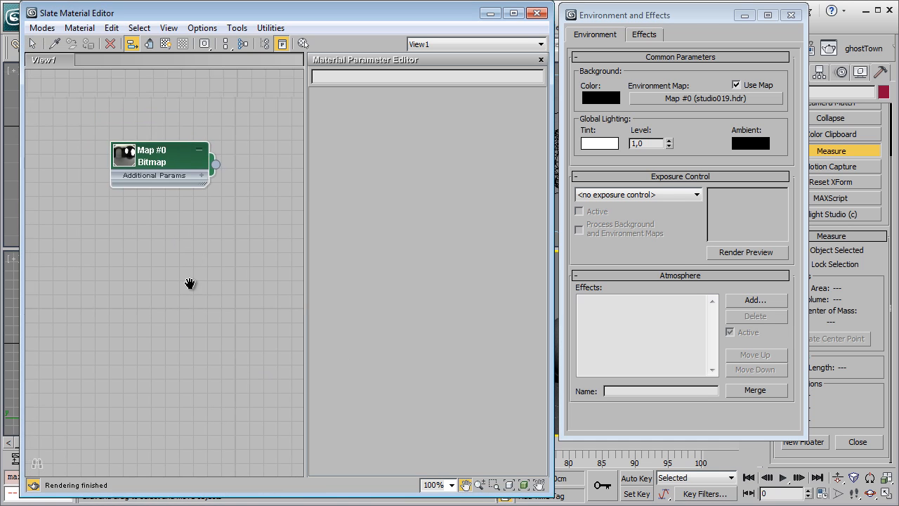
scroll(186, 304, "up", 1)
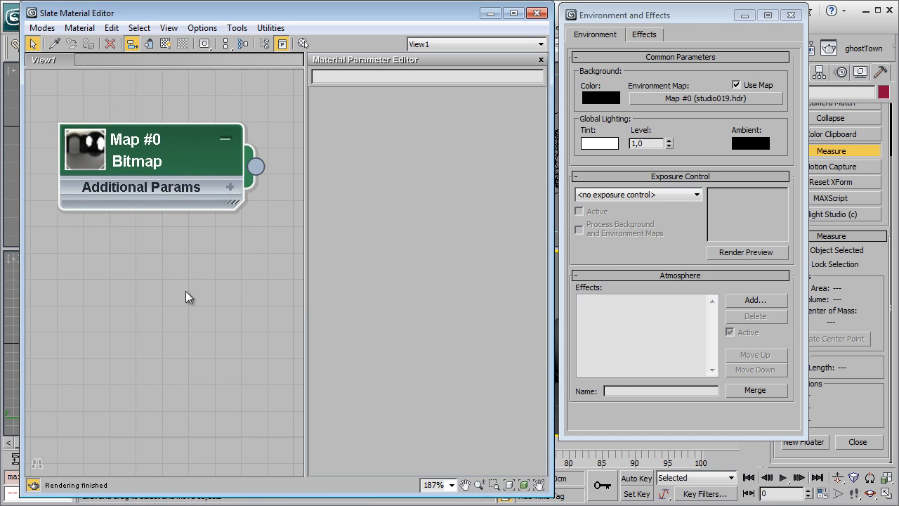
left_click_drag(149, 151, 137, 176)
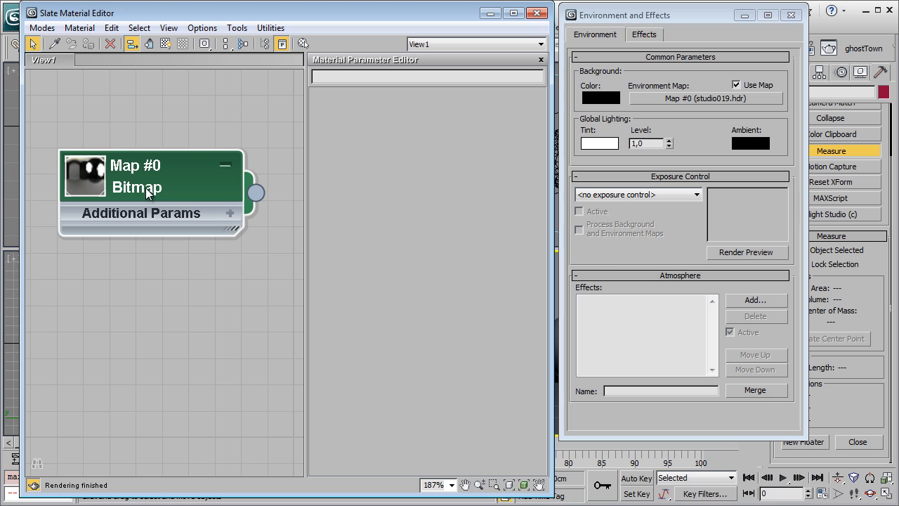
Open the bitmap node's parameters and rename the map to HDRI
double_click(145, 188)
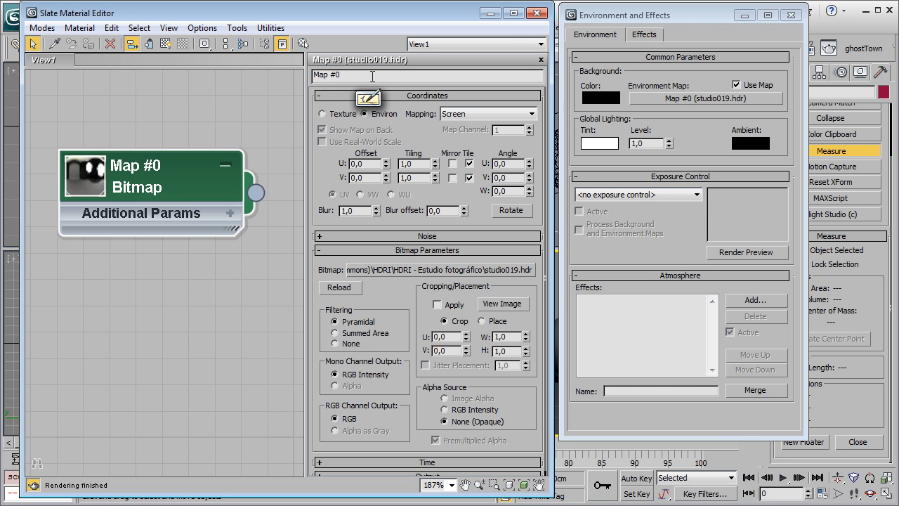
left_click(372, 76)
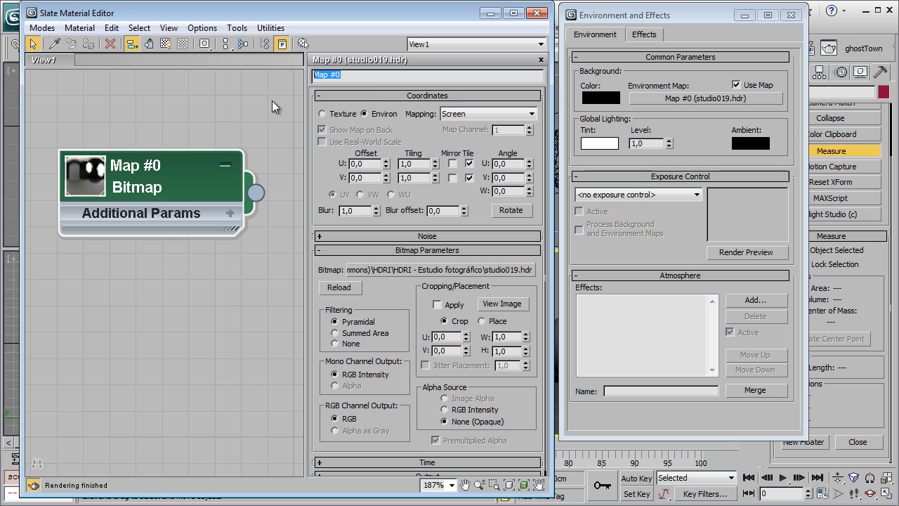
type("H")
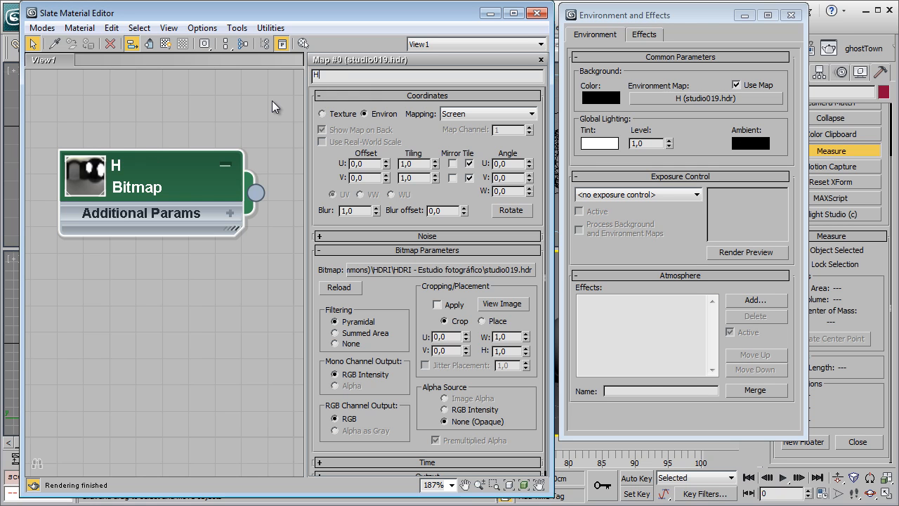
type("DRI")
key("Return")
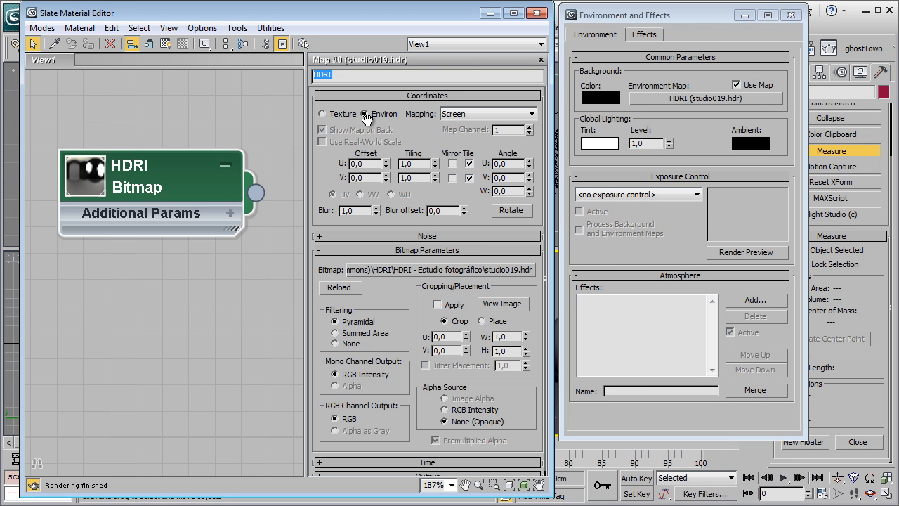
Set the HDRI map's environment mapping to Spherical Environment and close the material editor
scroll(147, 211, "up", 1)
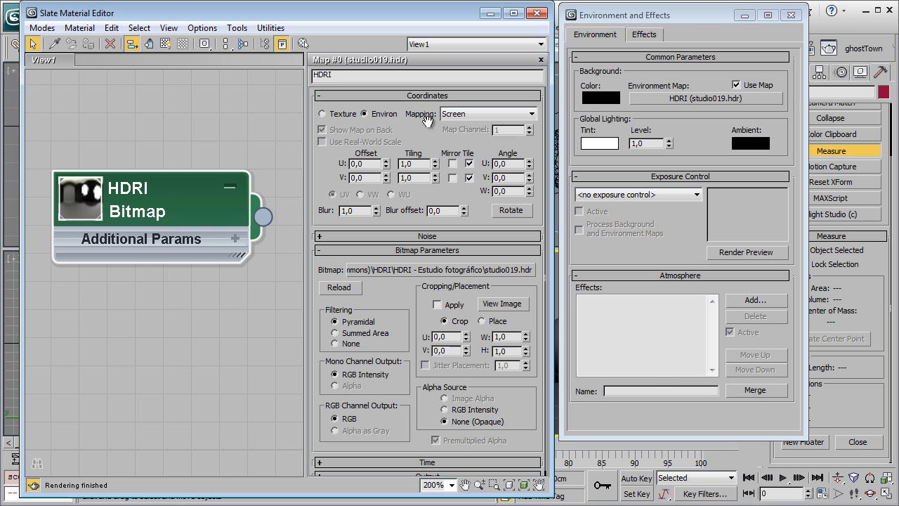
left_click(495, 114)
left_click(463, 125)
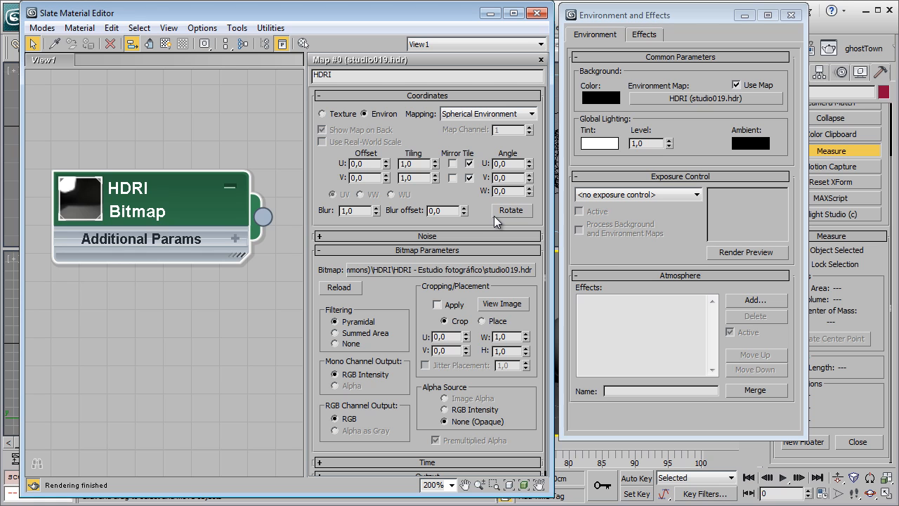
mouse_move(395, 19)
left_mouse_down()
mouse_move(370, 64)
mouse_move(401, 35)
left_mouse_up()
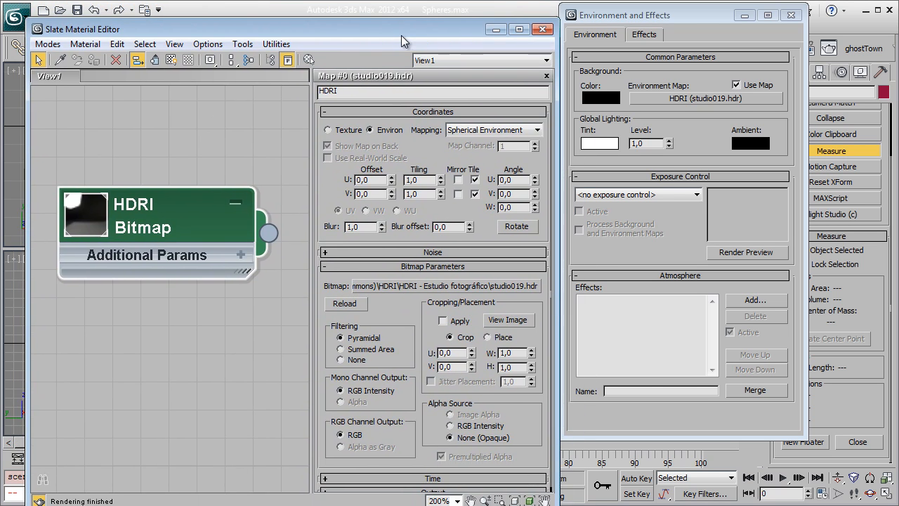
key("m")
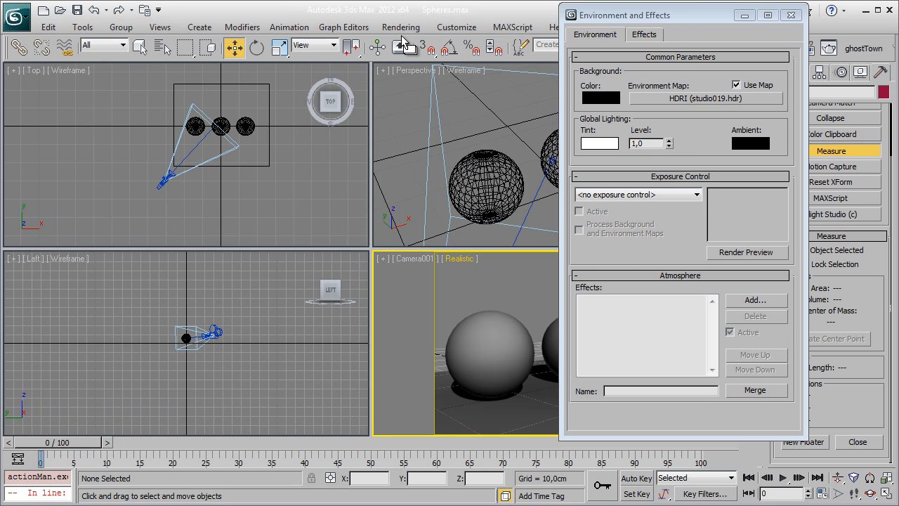
Create a standard Skylight on the grid beside the spheres in the Perspective view, at about X 30.5 cm, Y -18 cm
left_click_drag(674, 15, 215, 40)
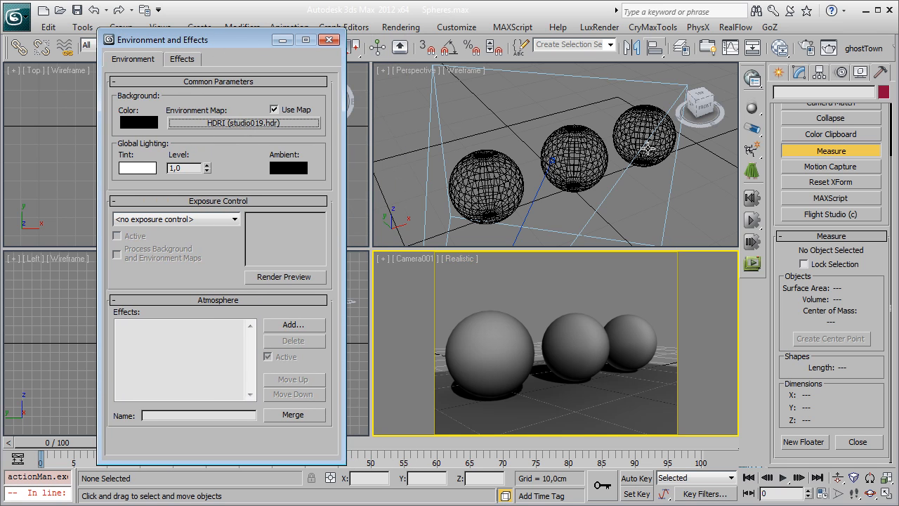
left_click(699, 185)
scroll(701, 186, "down", 3)
scroll(671, 190, "up", 1)
middle_click_drag(671, 190, 628, 171)
scroll(627, 178, "up", 2)
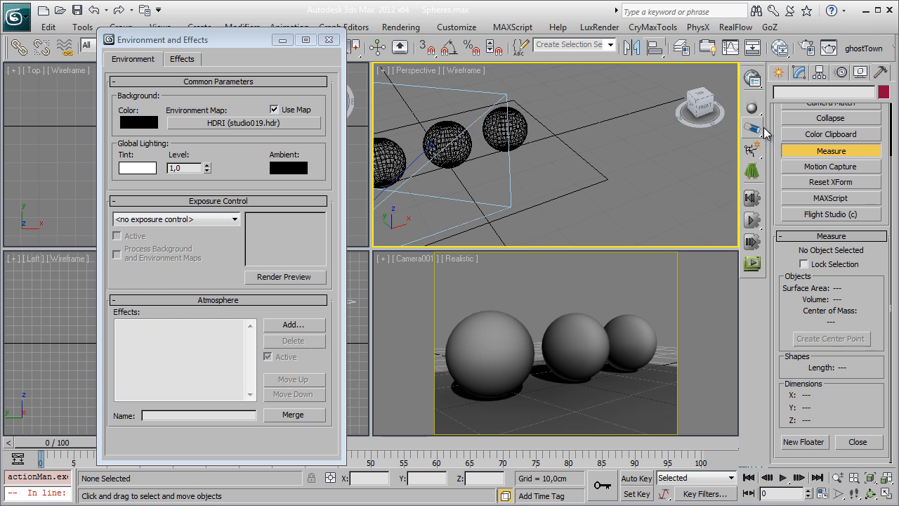
left_click(777, 73)
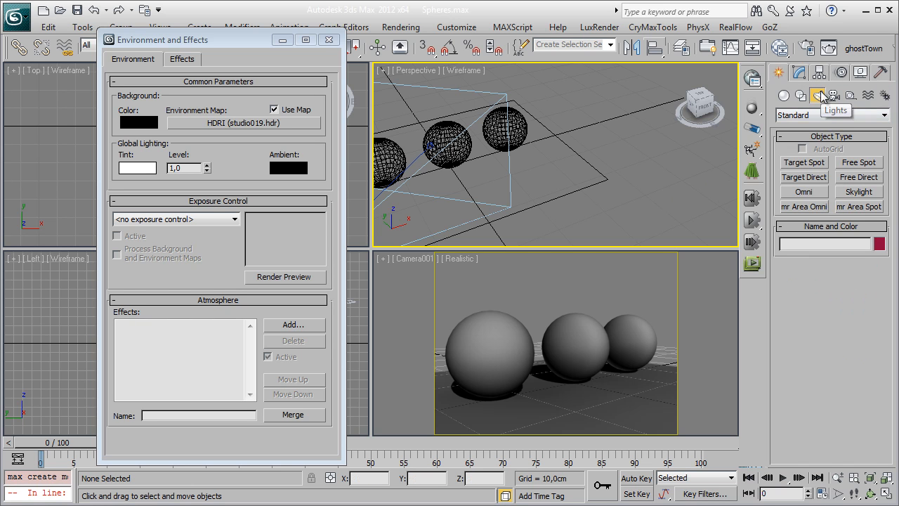
left_click(828, 115)
left_click(801, 137)
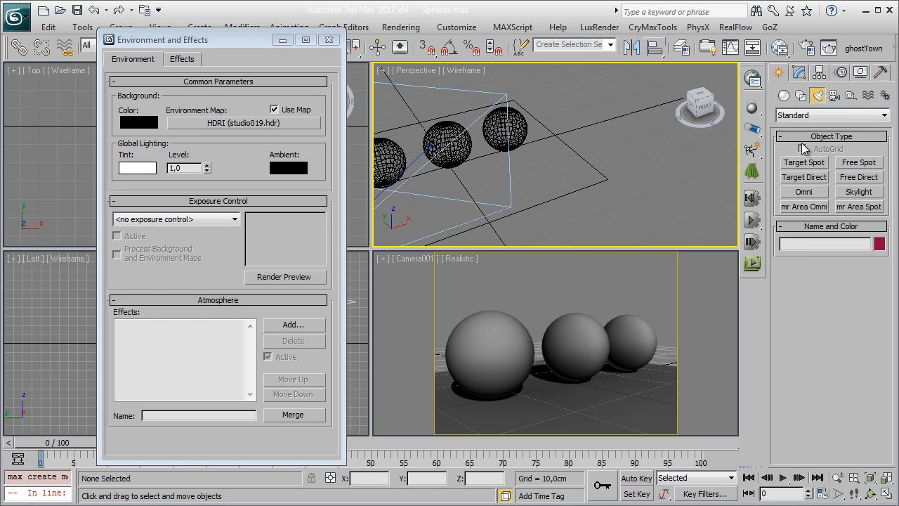
left_click(860, 192)
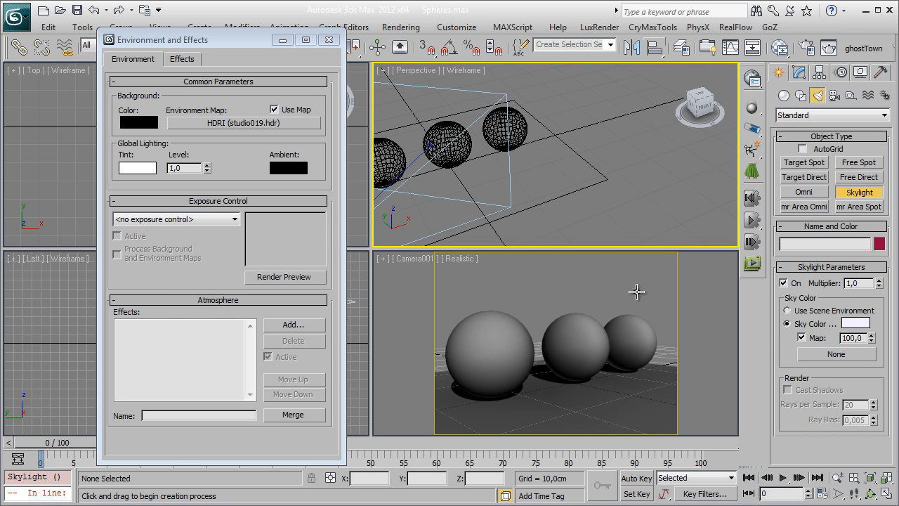
left_click(611, 166)
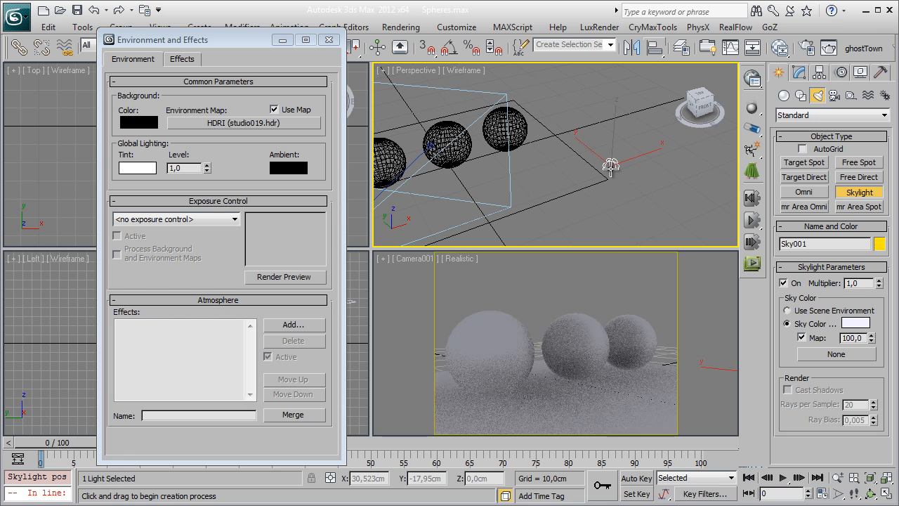
Assign the HDRI environment map to the skylight's Sky Color map as an instance, and close the environment settings
left_click(798, 73)
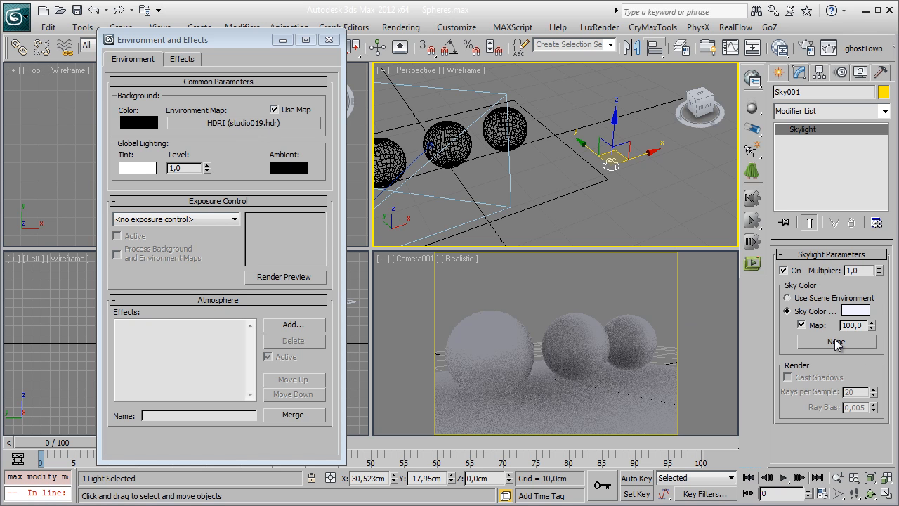
left_click(235, 124)
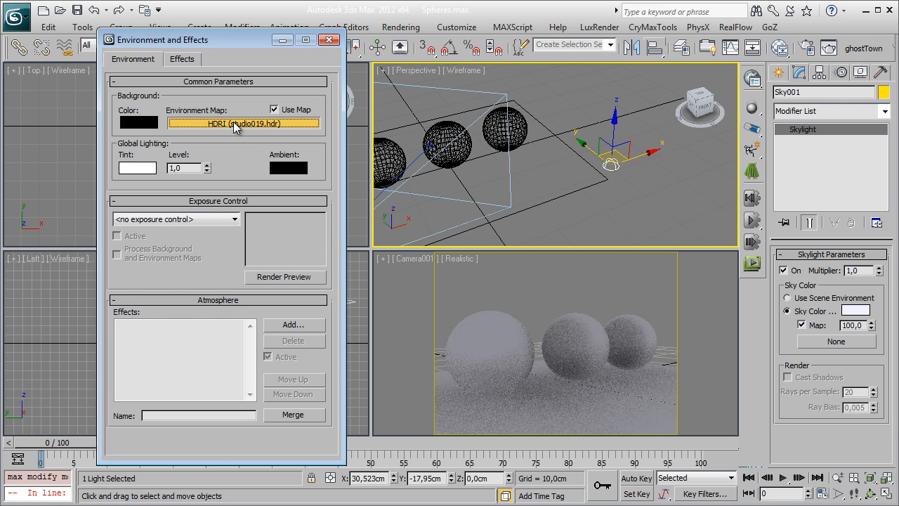
left_click_drag(233, 122, 841, 341)
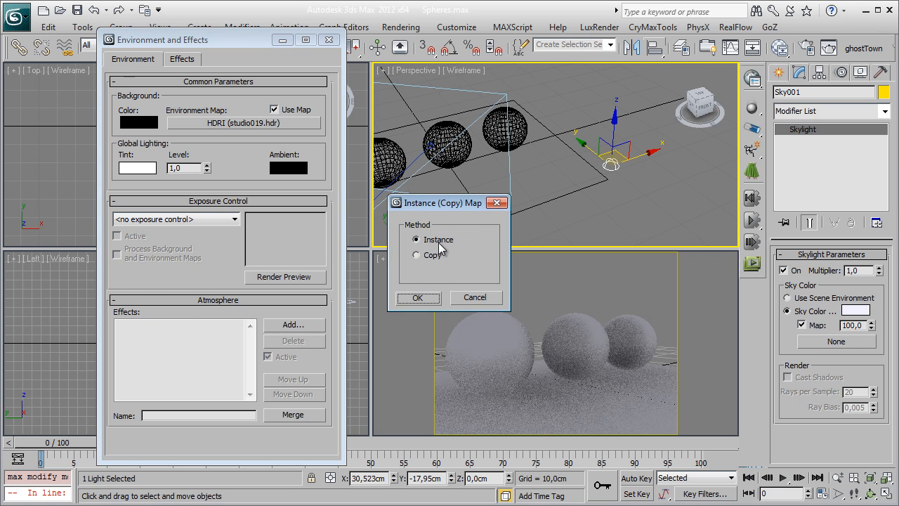
left_click(418, 298)
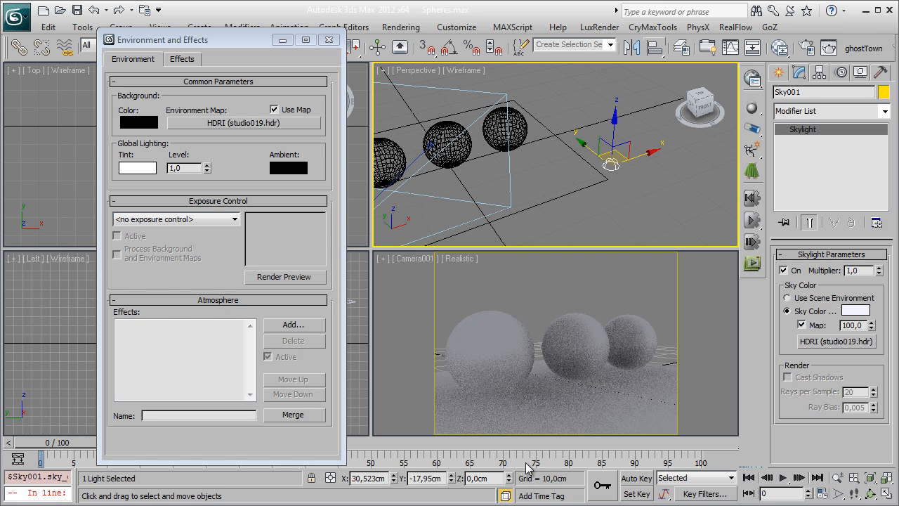
right_click(526, 312)
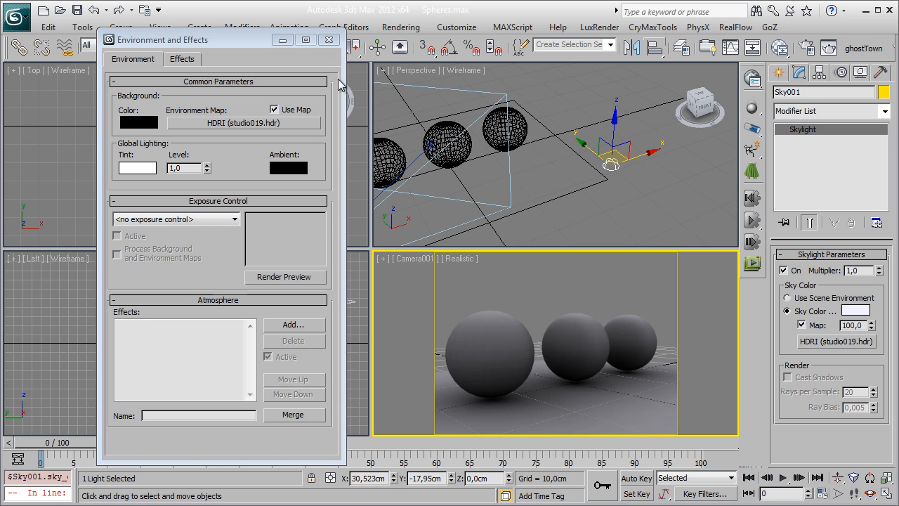
left_click(329, 39)
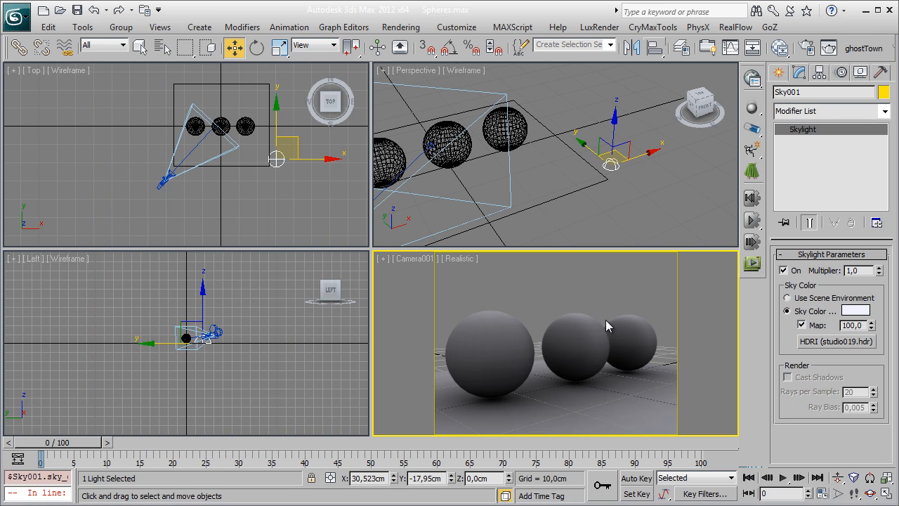
Render the Camera001 view, examine the spheres and their contact shadows up close, and close the rendered frame
key("shift+q")
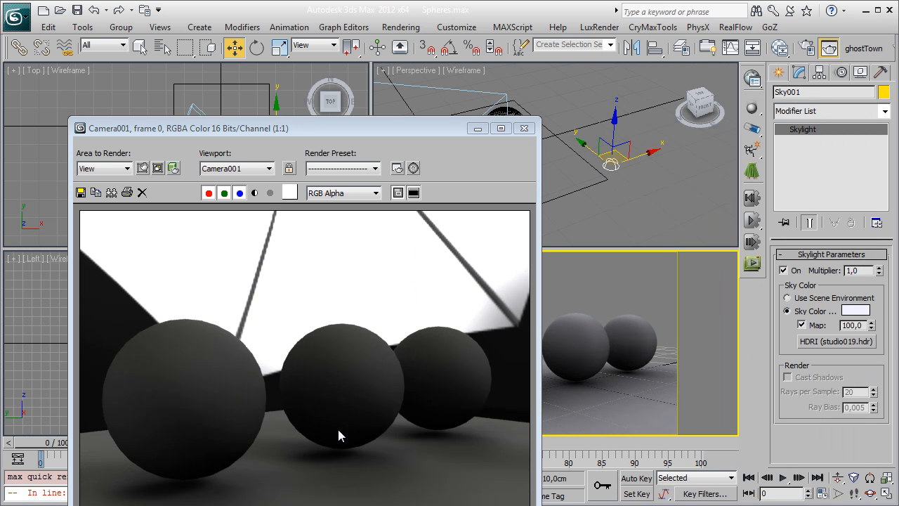
middle_click(305, 492)
scroll(305, 492, "up", 1)
middle_click_drag(227, 403, 226, 236)
scroll(312, 445, "up", 1)
middle_click_drag(313, 445, 197, 361)
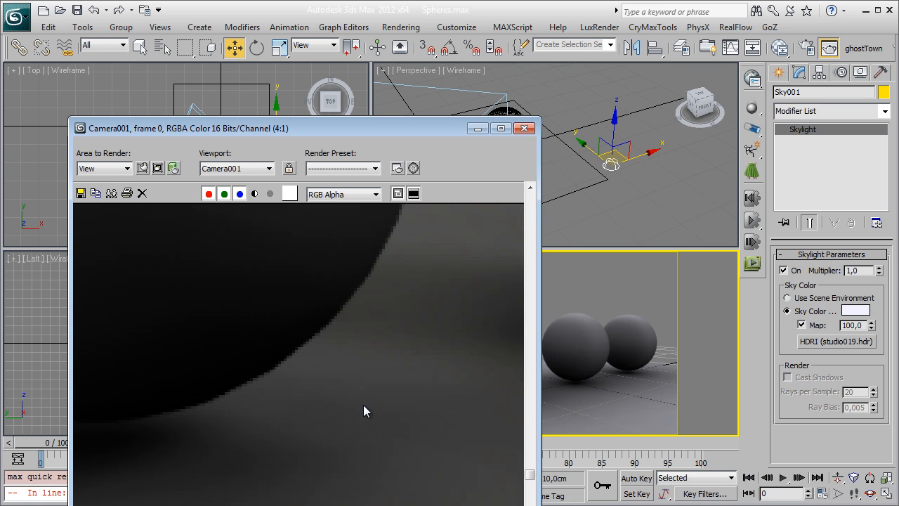
middle_click_drag(363, 405, 498, 378)
middle_click_drag(303, 412, 277, 445)
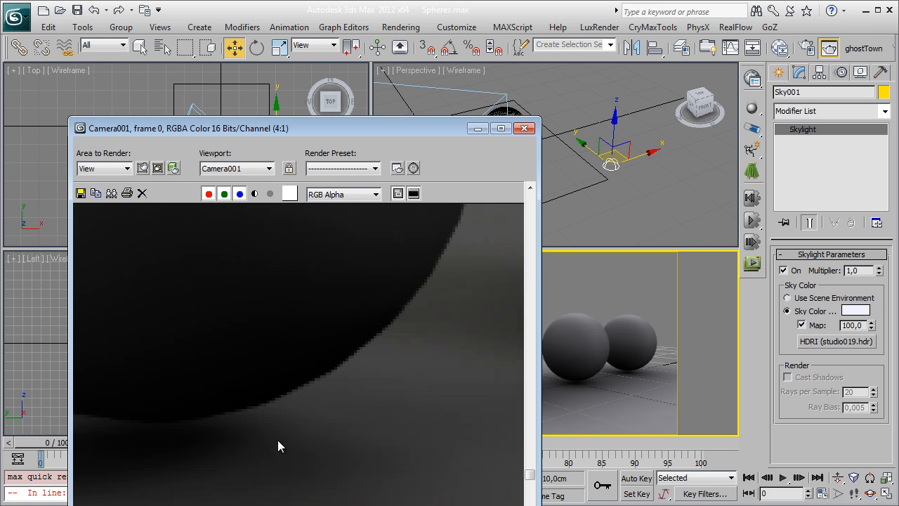
scroll(382, 428, "down", 2)
left_click(524, 128)
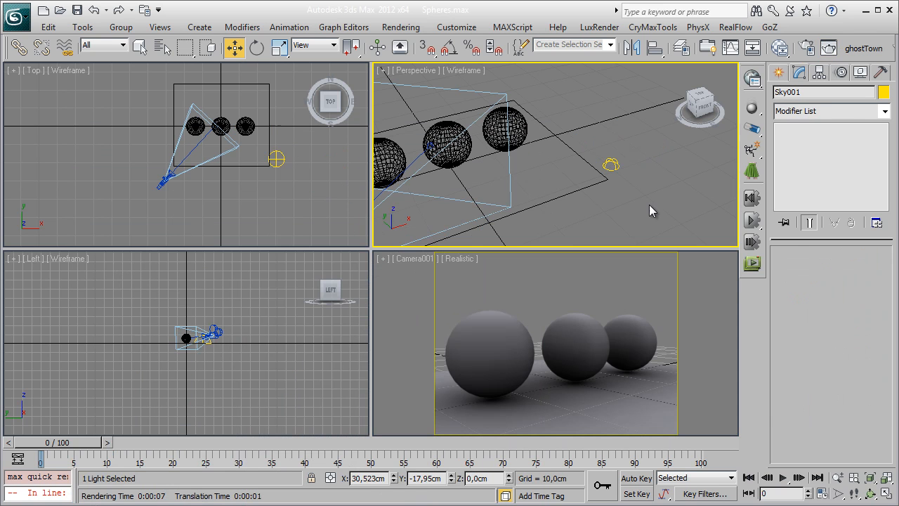
Deselect the skylight, shift the camera slightly in the Top view, and make the Camera001 view active
left_click(649, 204)
key("z")
left_click(607, 268)
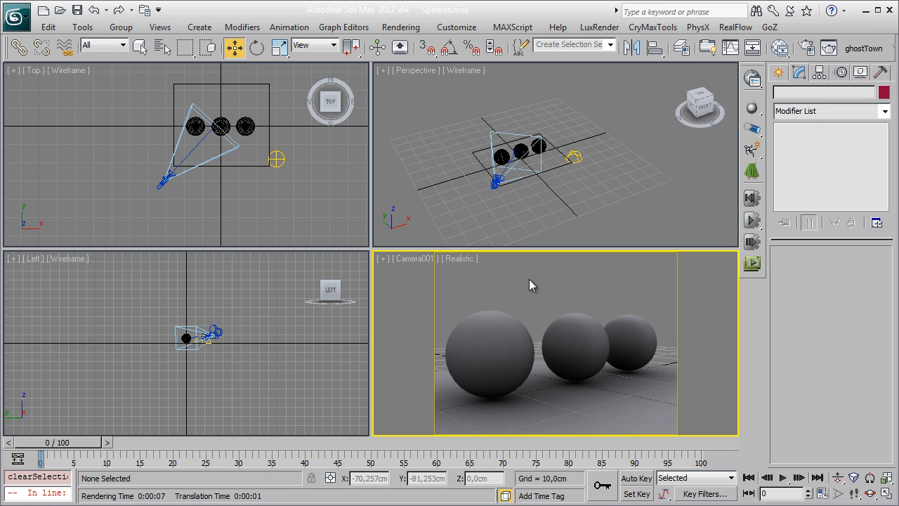
left_click(166, 193)
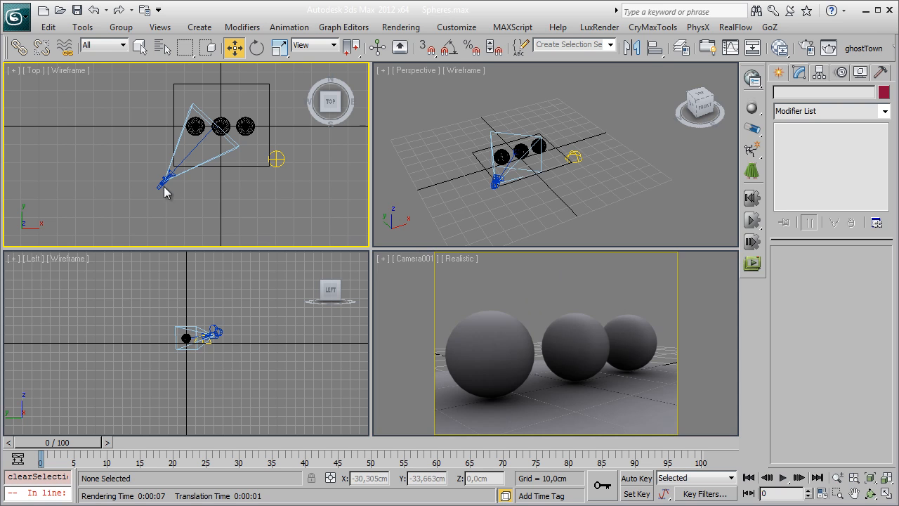
left_click(166, 192)
mouse_move(181, 191)
left_mouse_down()
mouse_move(235, 198)
mouse_move(308, 188)
mouse_move(169, 193)
mouse_move(278, 194)
mouse_move(172, 180)
mouse_move(183, 178)
left_mouse_up()
left_click(574, 264)
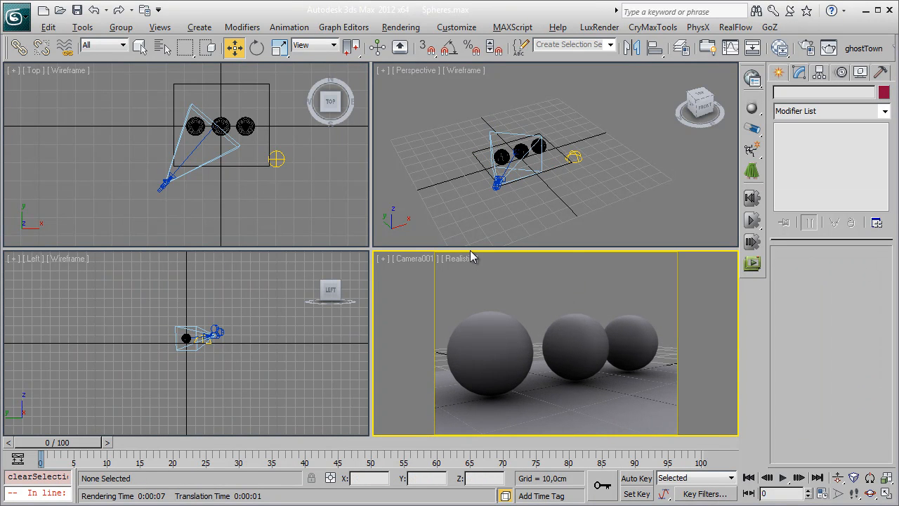
Set the Camera001 viewport background to use the environment background and display it
key("alt+b")
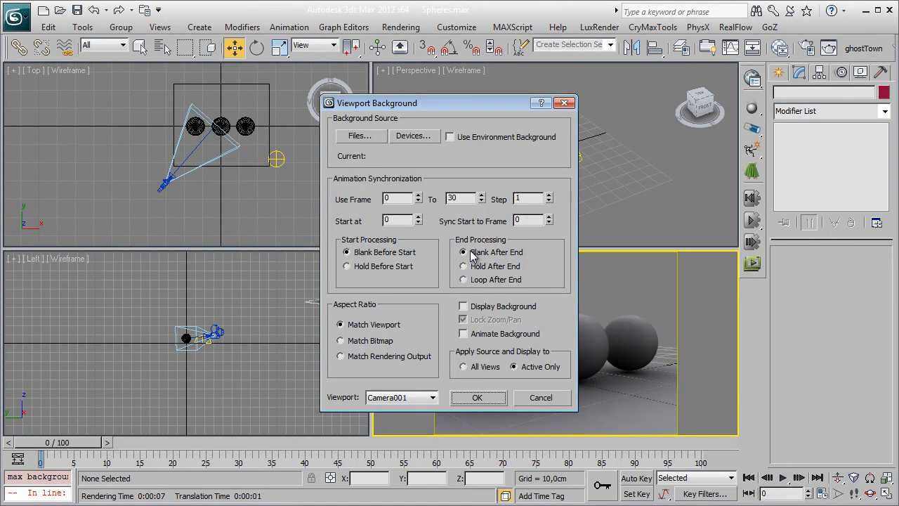
left_click(450, 138)
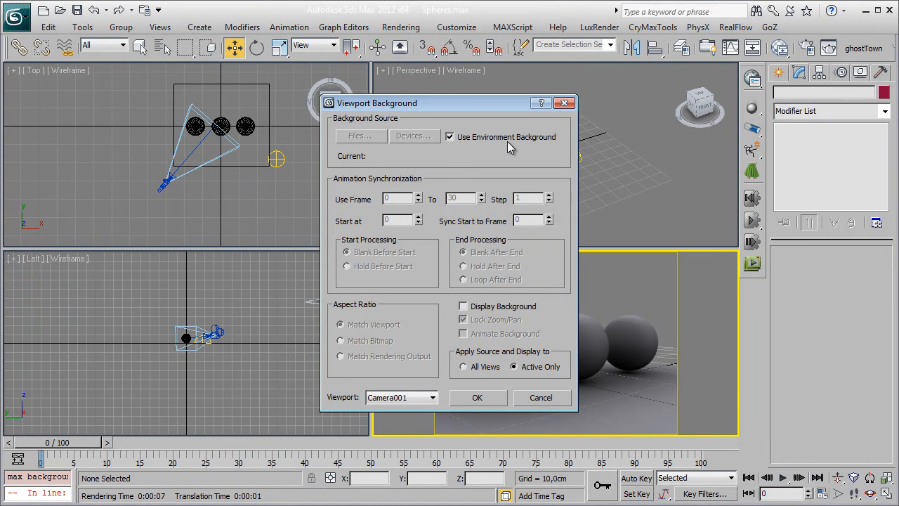
left_click(486, 314)
left_click(479, 398)
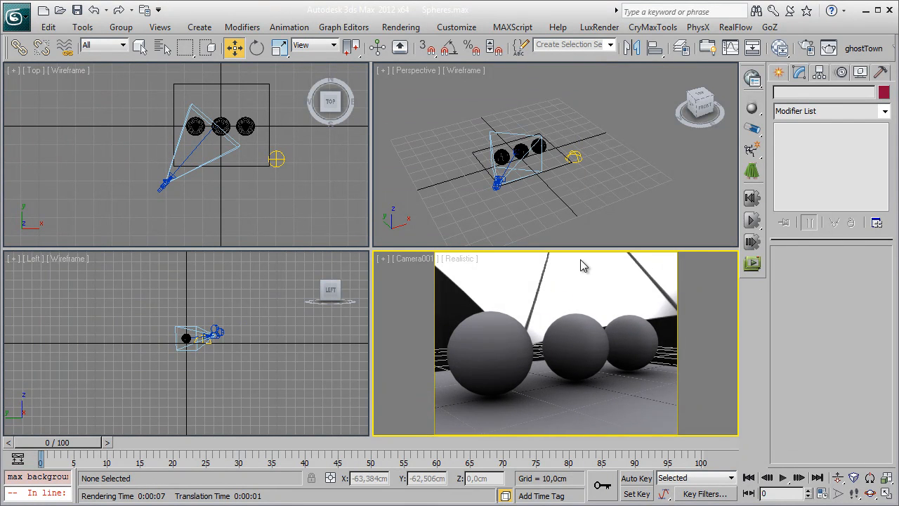
Move the camera to the opposite side of the sphere row, at about X 44.8 cm, Y -11.2 cm, Z 8.5 cm
left_click(163, 183)
left_click_drag(186, 171, 321, 168)
left_click_drag(602, 117, 601, 146)
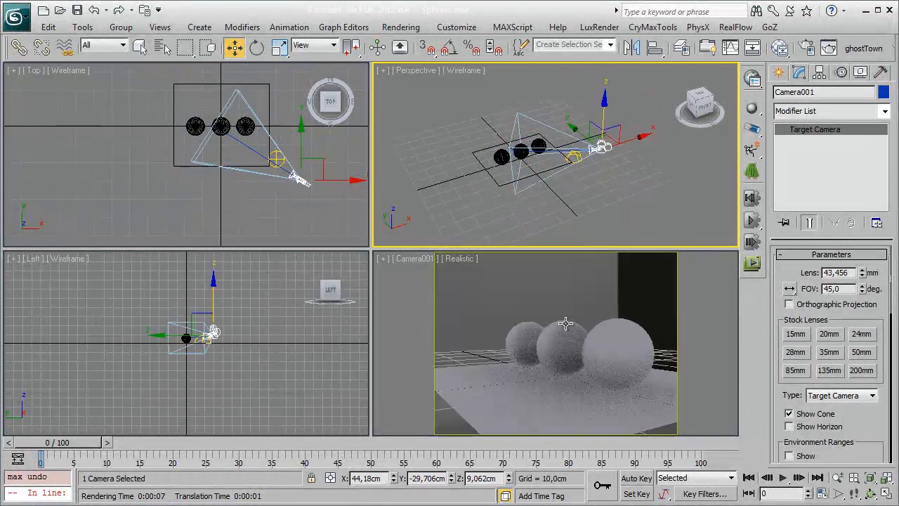
left_click_drag(321, 185, 319, 137)
right_click(633, 363)
middle_click_drag(618, 374, 553, 371)
right_click(268, 162)
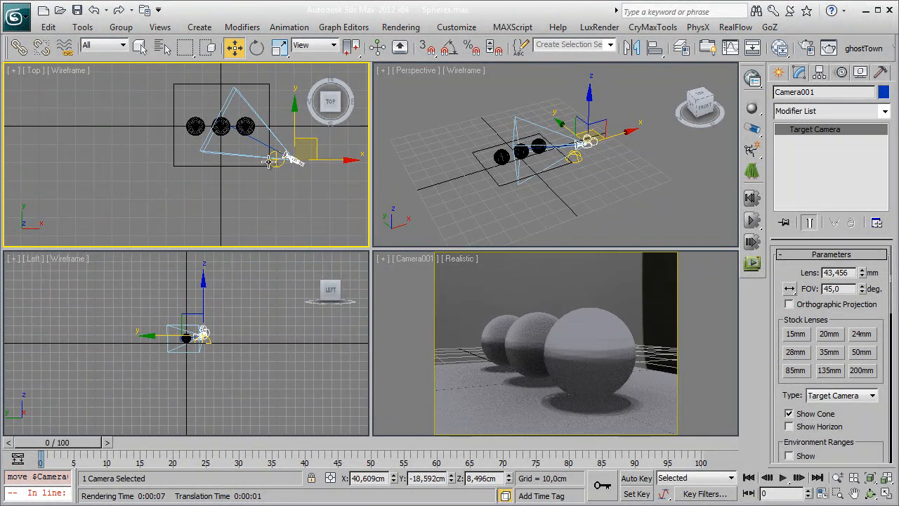
left_click_drag(314, 150, 318, 141)
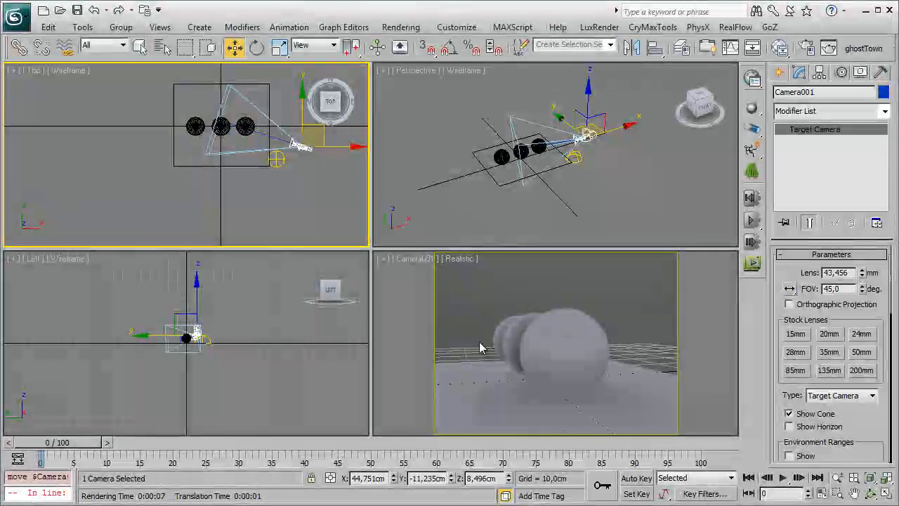
Offset the two outer spheres in opposite directions along Y to form a diagonal row, deselect them, and save the scene
left_click(478, 370)
left_click(583, 365)
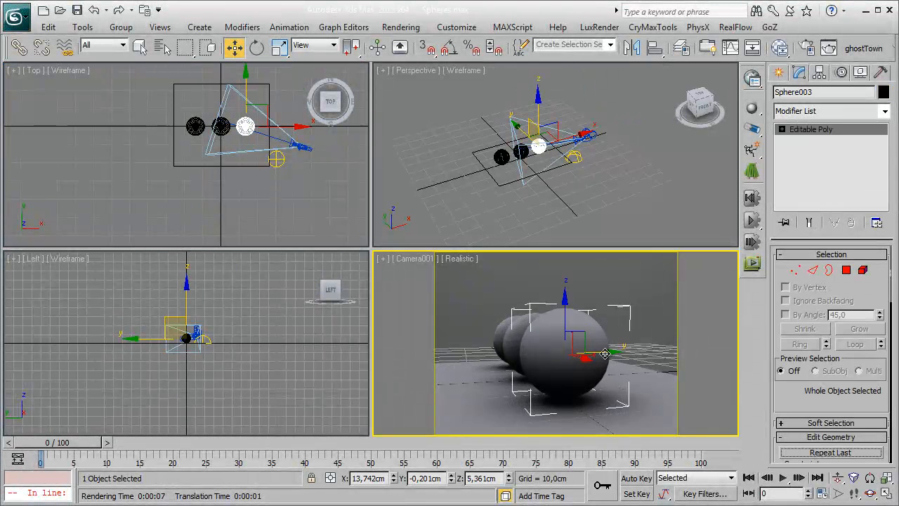
left_click_drag(601, 355, 646, 355)
left_click(501, 326)
left_click_drag(565, 342, 515, 341)
left_click(615, 289)
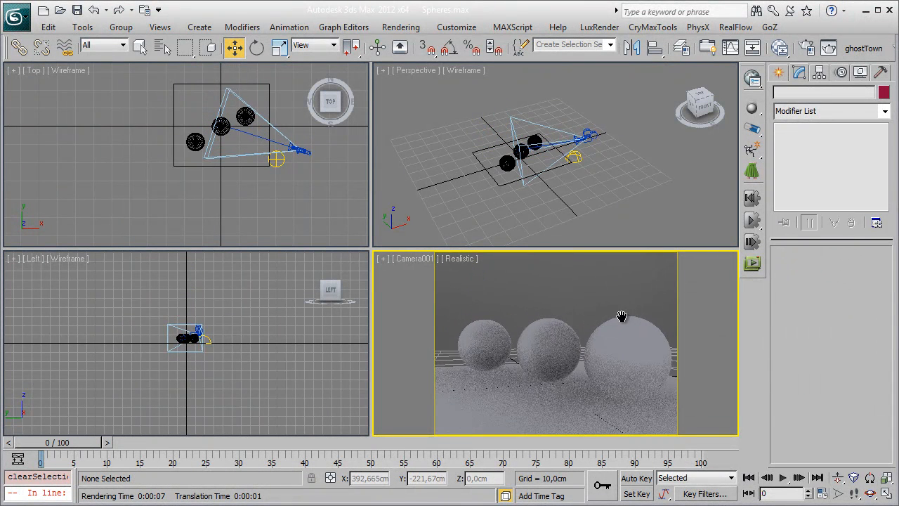
key("ctrl+s")
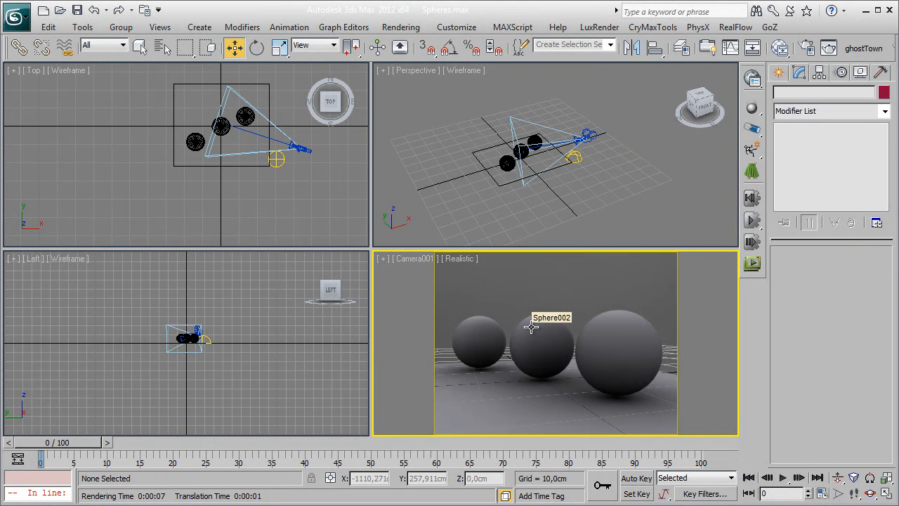
Start a test render of the Camera001 view, cancel it during Final Gather, and close the rendered frame
key("shift+q")
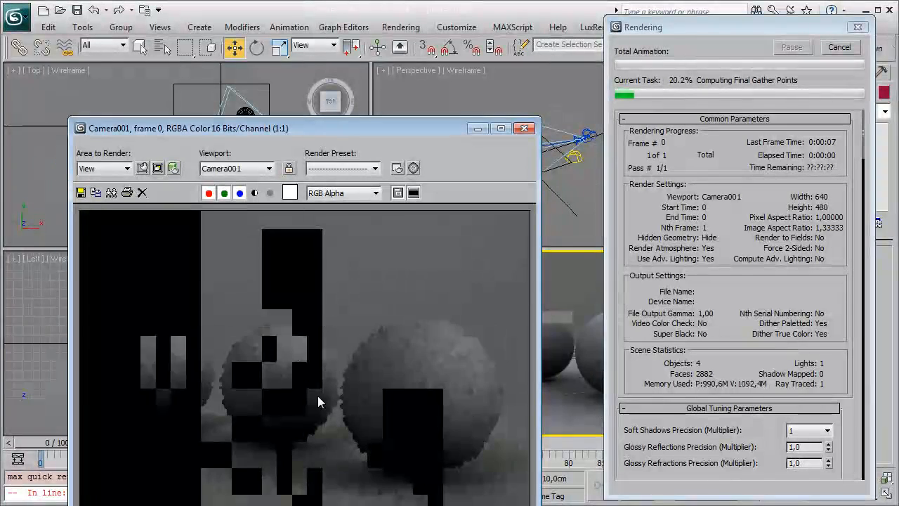
left_click(840, 48)
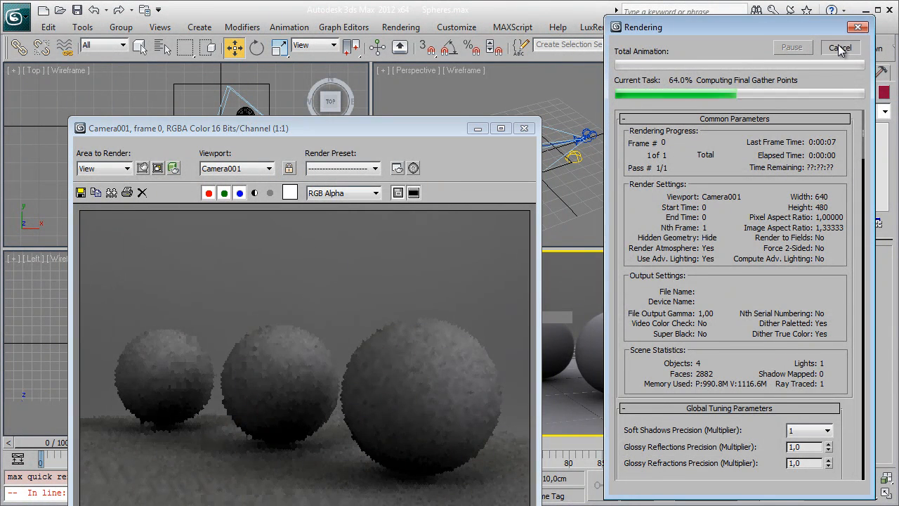
left_click(521, 129)
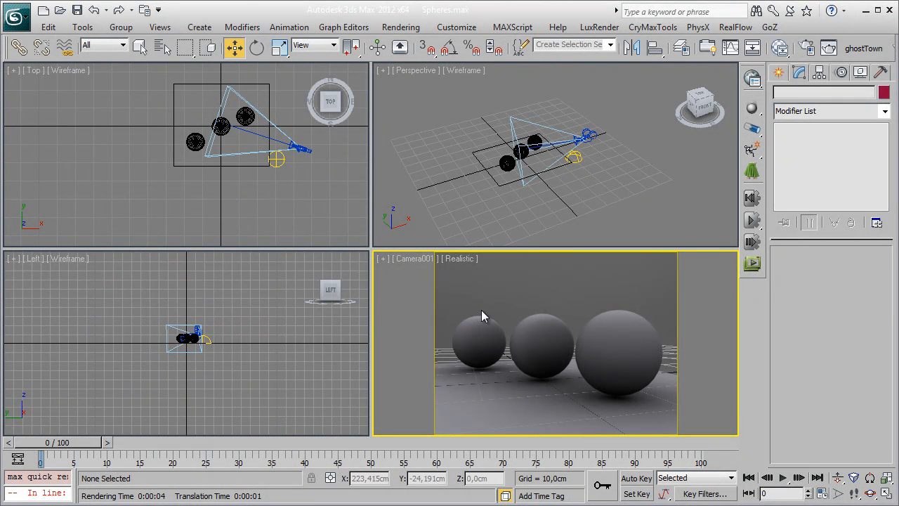
Assign mr Photographic Exposure Control to the environment and set its Exposure Value (EV) to -2.0
key("8")
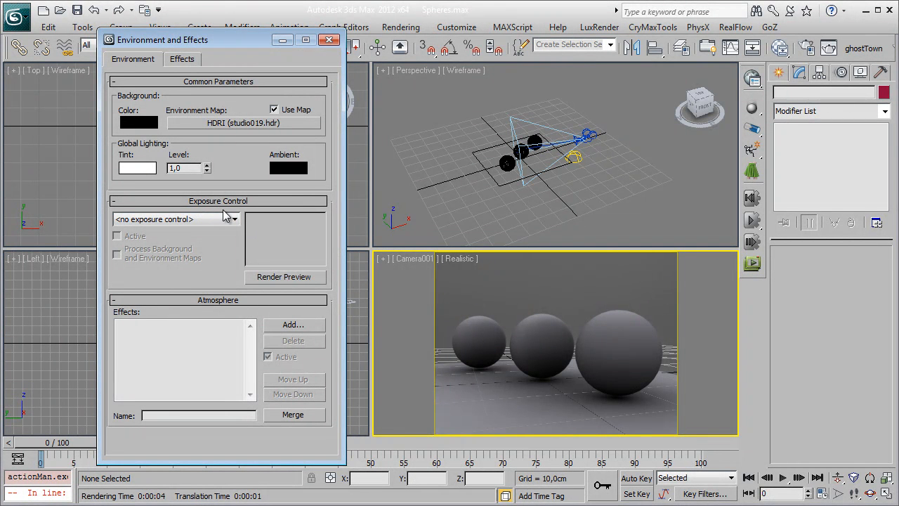
left_click(144, 220)
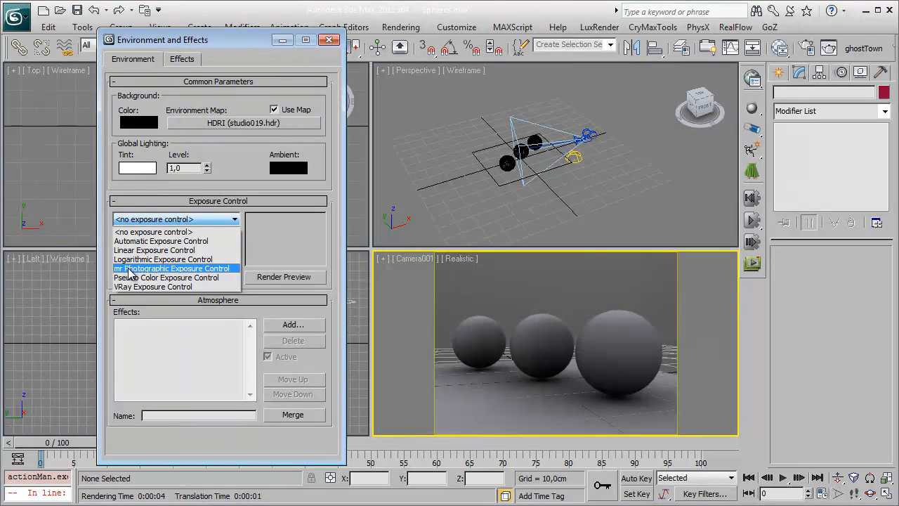
left_click(163, 269)
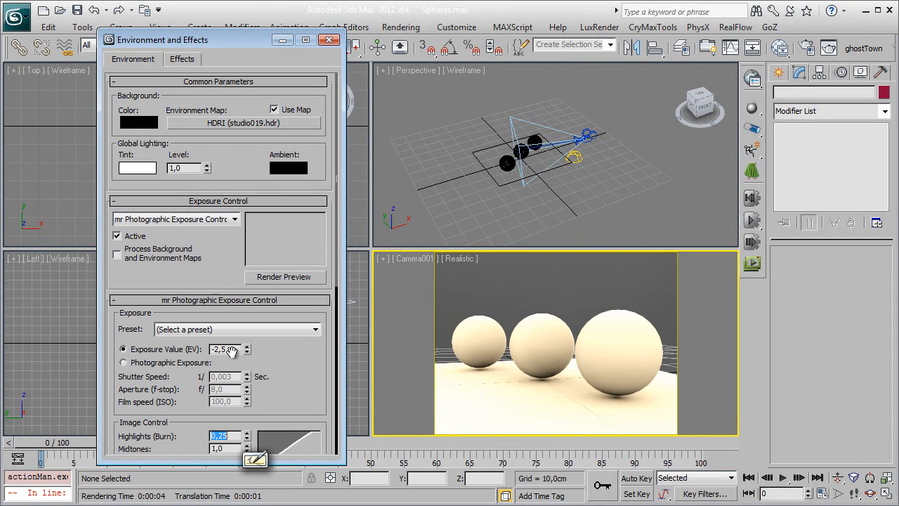
left_click(153, 365)
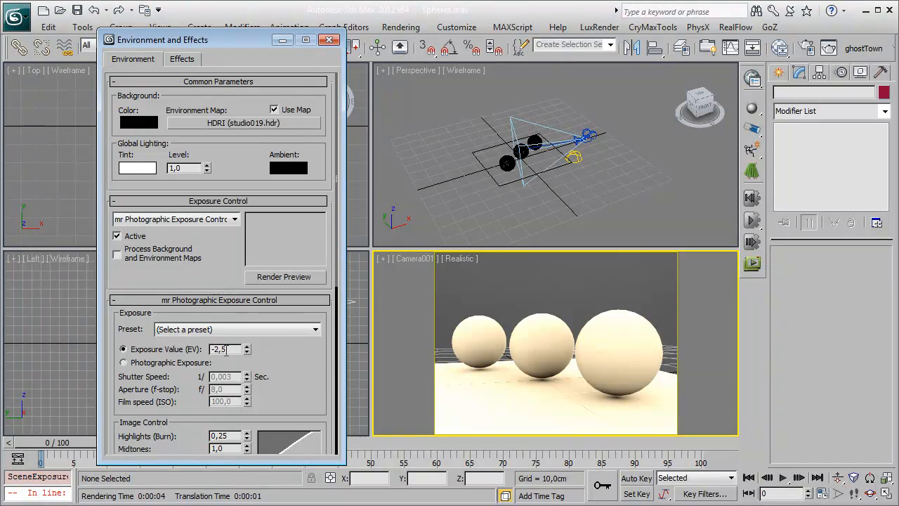
left_click_drag(225, 349, 217, 349)
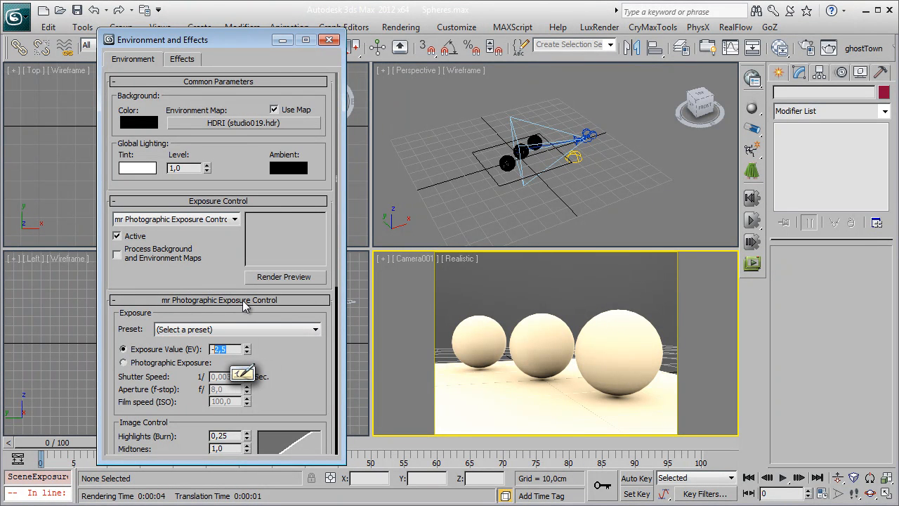
type("2")
key("Return")
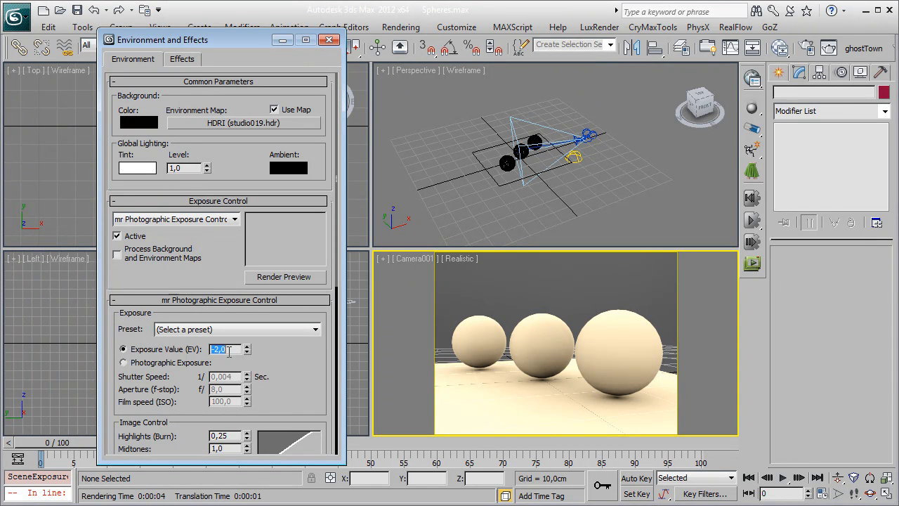
Enable exposure processing of the background and environment maps, render the exposure preview, and reframe the spheres in the Camera001 view
left_click(465, 291)
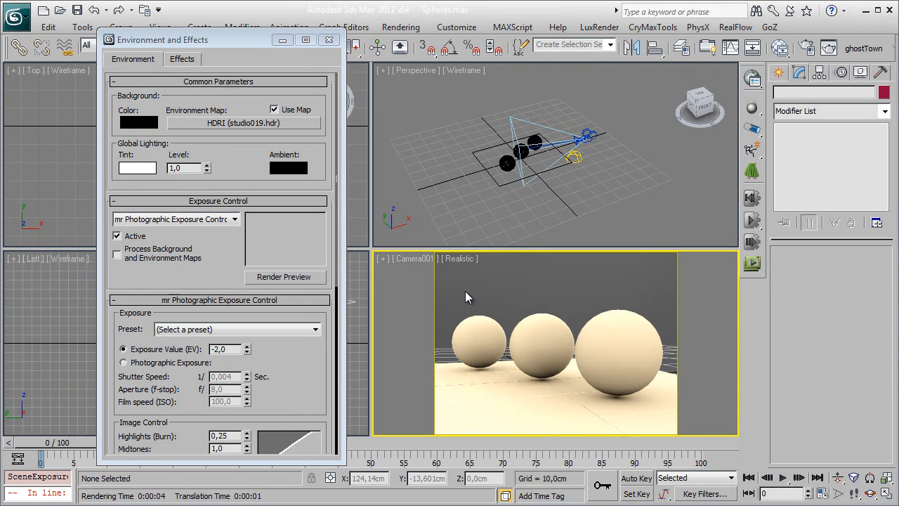
middle_click_drag(465, 291, 497, 296)
left_click(117, 262)
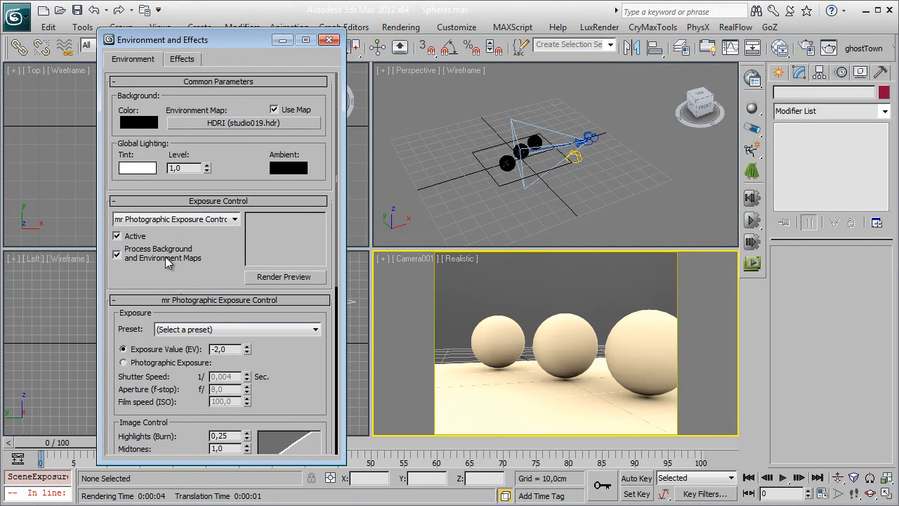
left_click(284, 276)
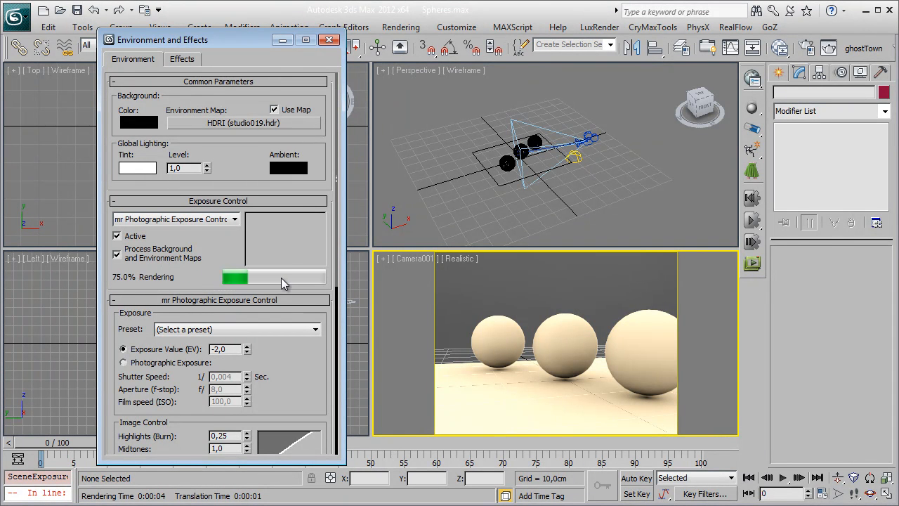
middle_click_drag(453, 337, 420, 338)
middle_click_drag(450, 368, 512, 368)
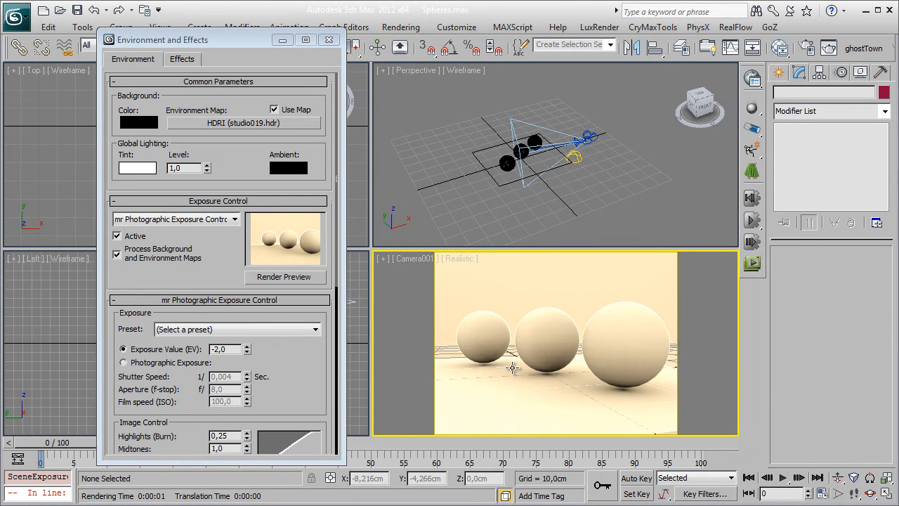
Move the camera along the sphere row in the Top view and reframe the Camera001 view, at about Y -2.6 cm, Z 7.7 cm
left_click_drag(206, 42, 286, 274)
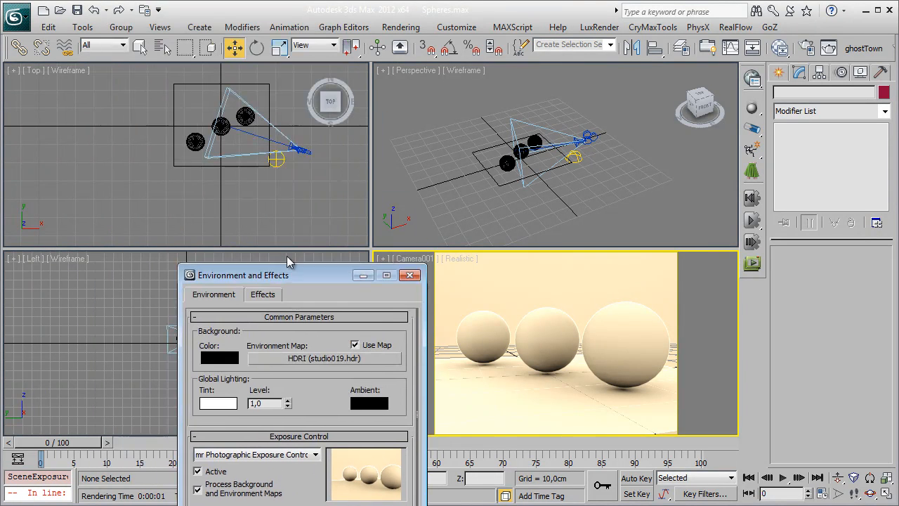
left_click(280, 188)
left_click_drag(299, 179, 306, 113)
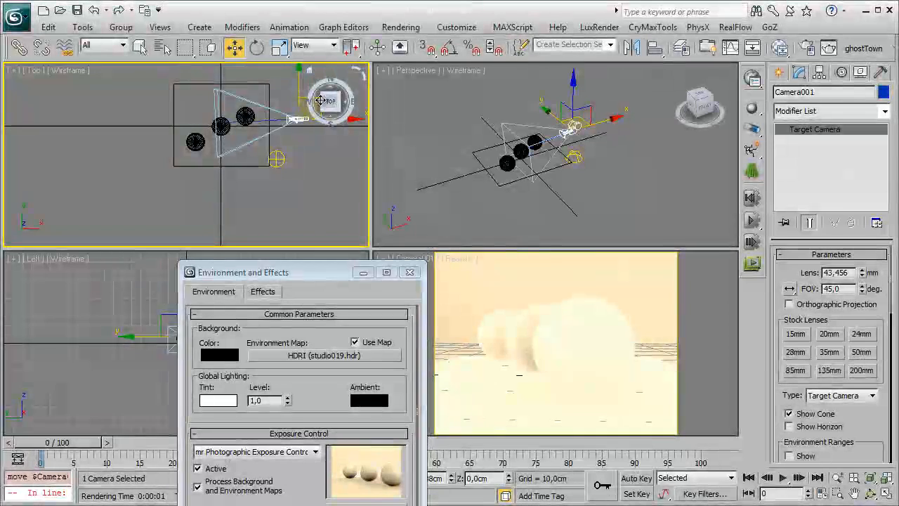
left_click_drag(295, 266, 245, 94)
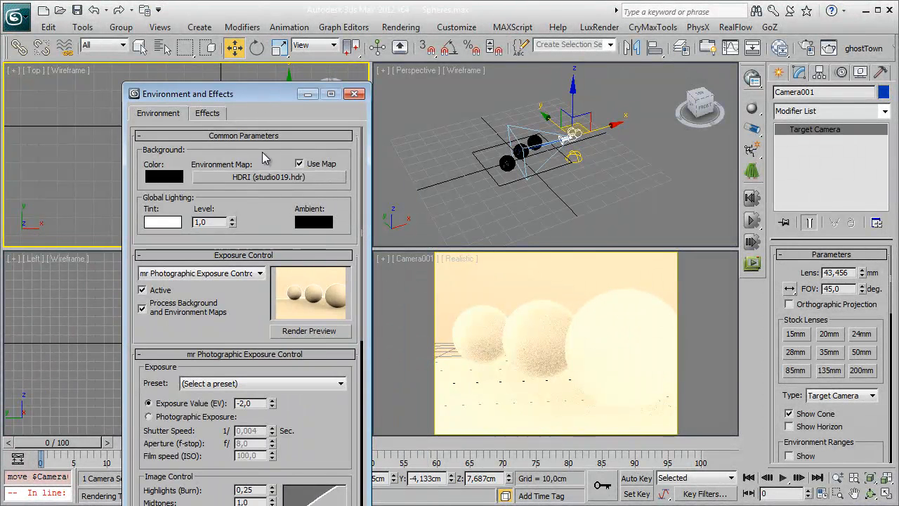
scroll(308, 282, "down", 5)
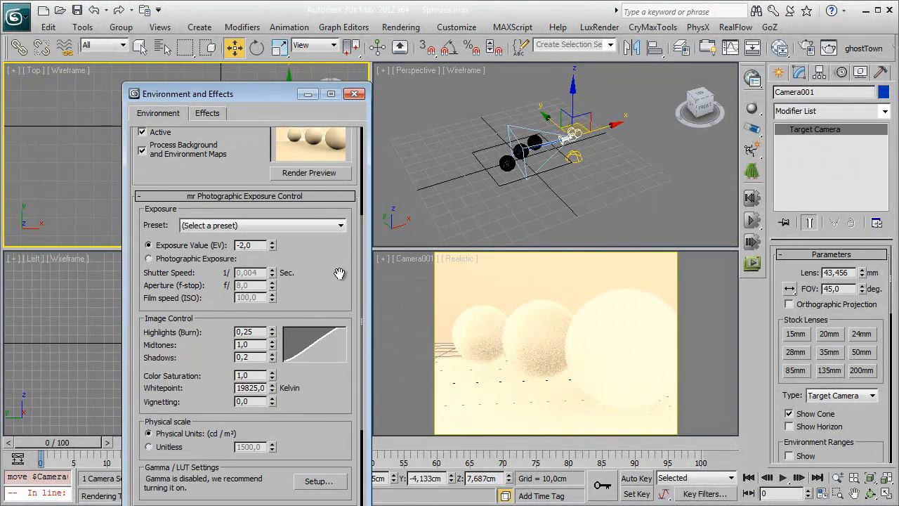
middle_click_drag(437, 363, 504, 358)
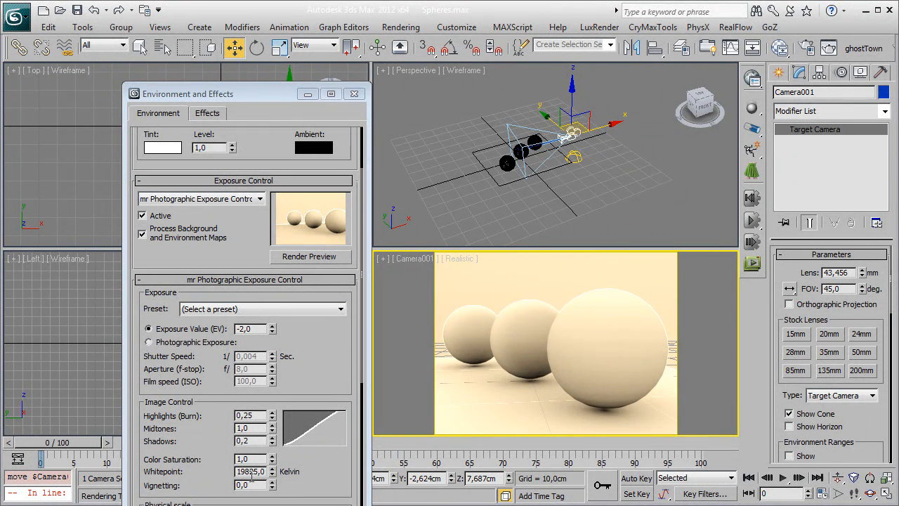
Lower the exposure whitepoint to 7172.68 Kelvin, render the Camera001 view, and close the rendered frame
left_click_drag(274, 475, 272, 478)
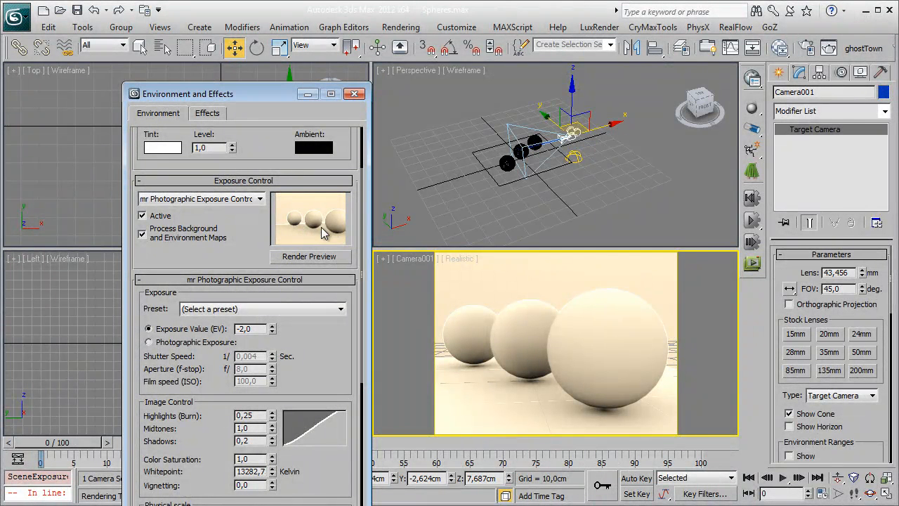
mouse_move(273, 478)
left_mouse_down()
mouse_move(273, 489)
mouse_move(273, 460)
left_mouse_up()
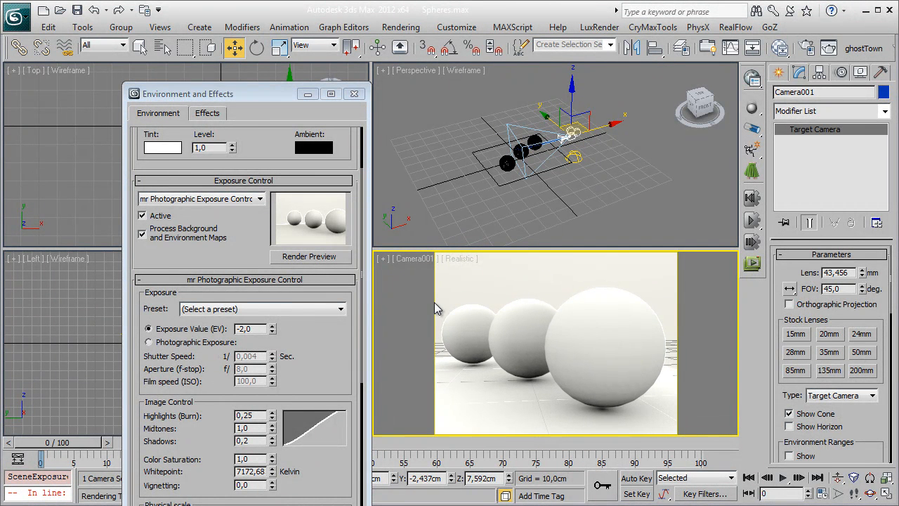
key("shift+q")
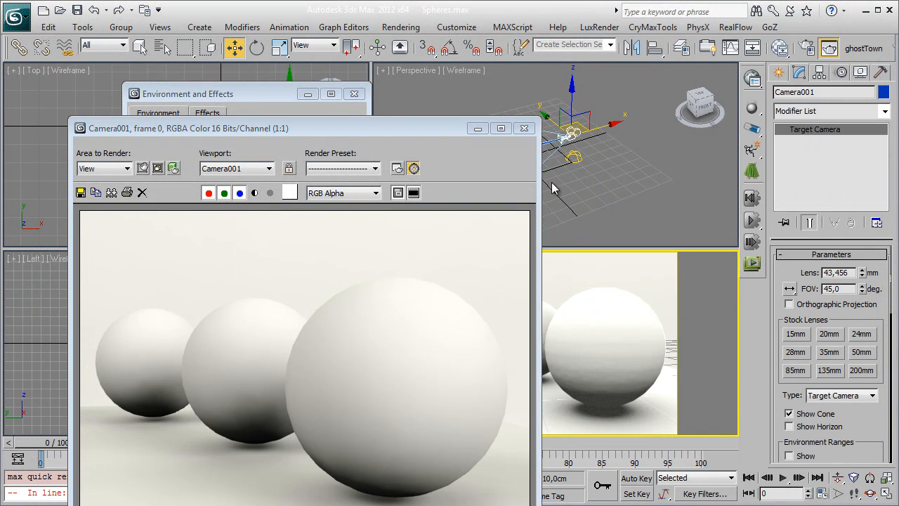
left_click(524, 128)
Dolly the camera back slightly, recentre the spheres in the Camera001 view, and close the environment settings
middle_click_drag(548, 379, 553, 375)
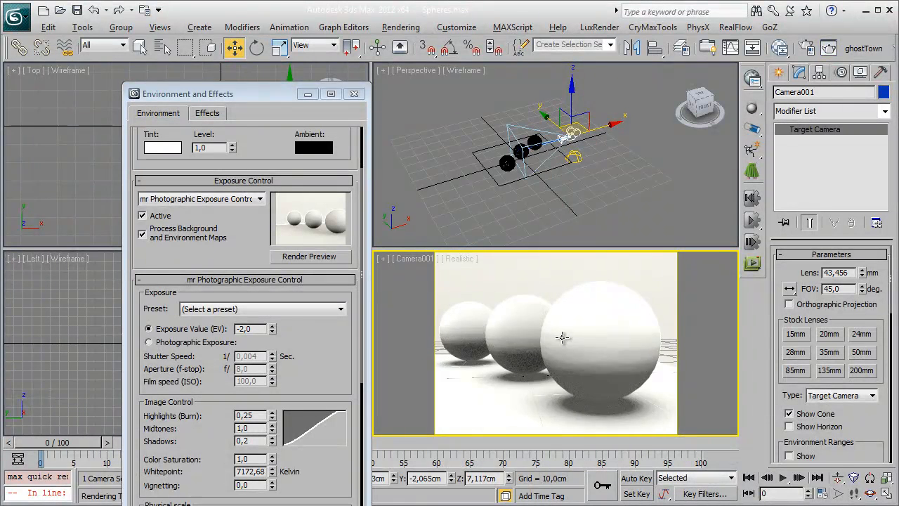
key("alt+z")
left_click_drag(564, 337, 564, 344)
middle_click_drag(564, 343, 571, 346)
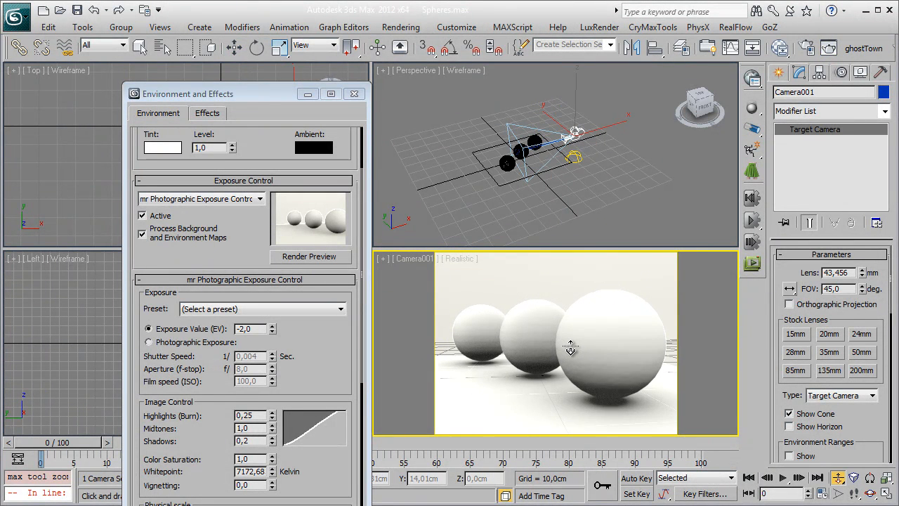
key("F10")
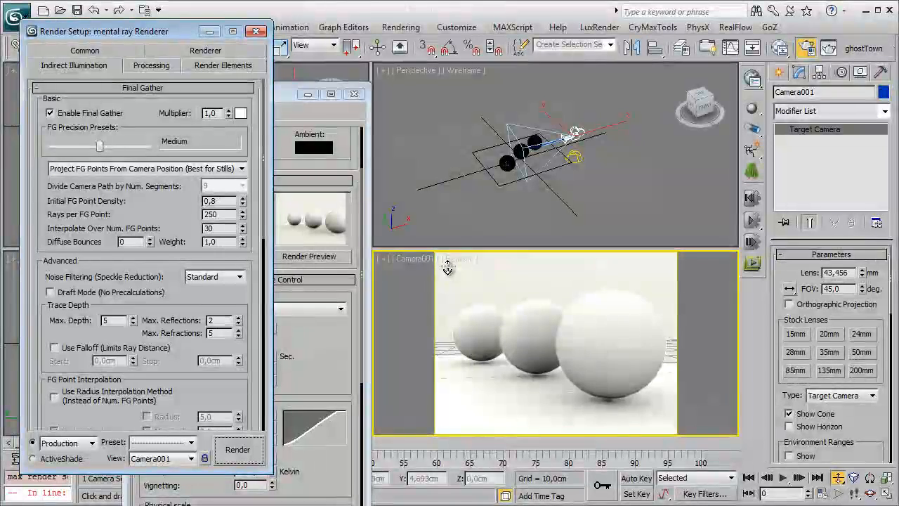
key("F10")
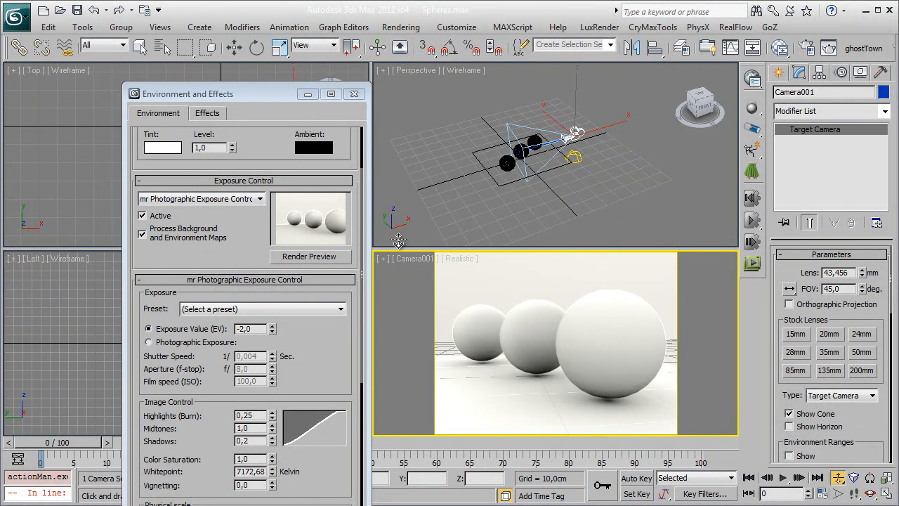
left_click(354, 95)
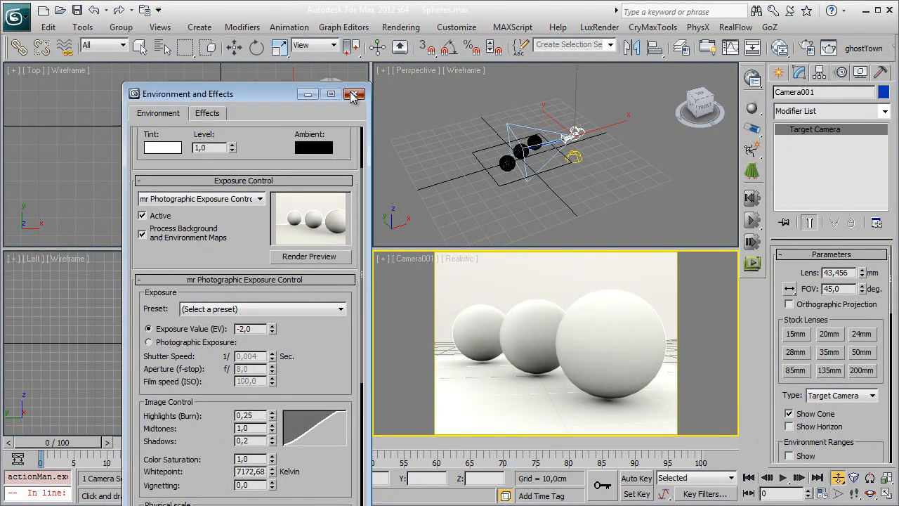
key("w")
right_click(251, 176)
scroll(267, 178, "up", 2)
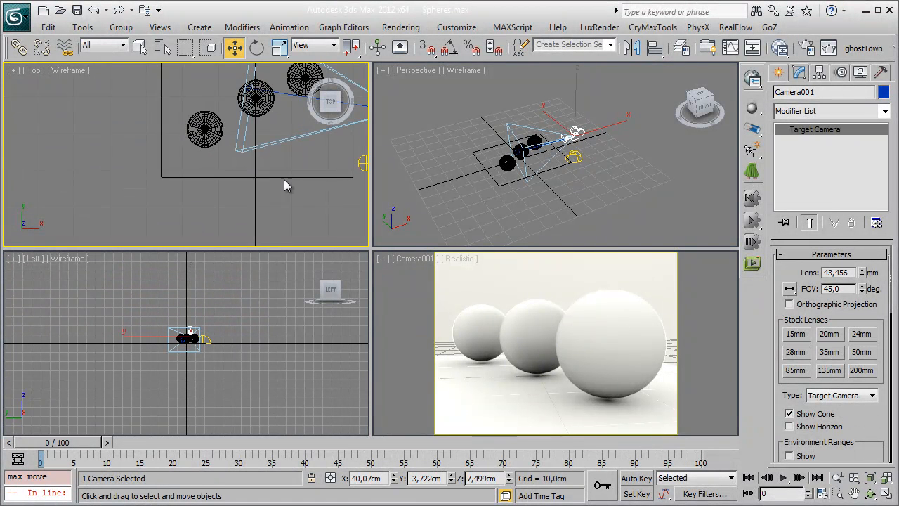
right_click(535, 329)
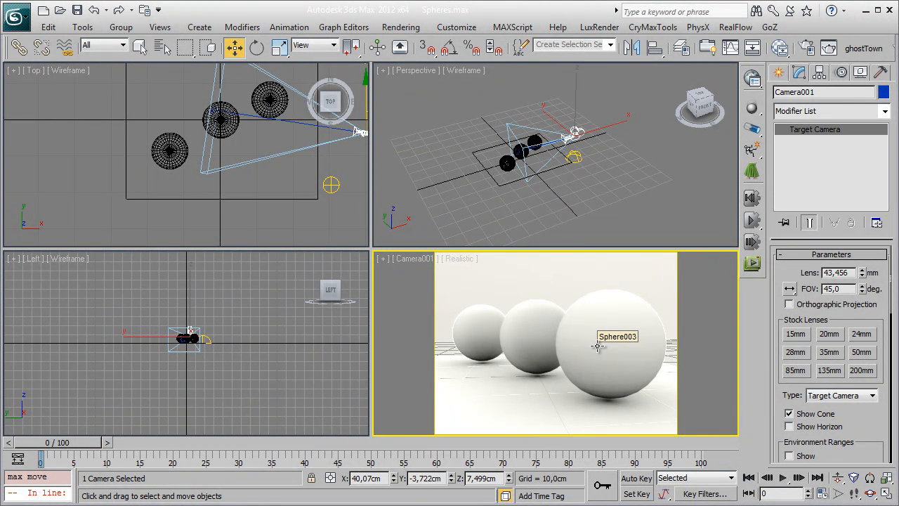
Open the Material Editor, switch it to the compact mode, and select the first sample slot
key("m")
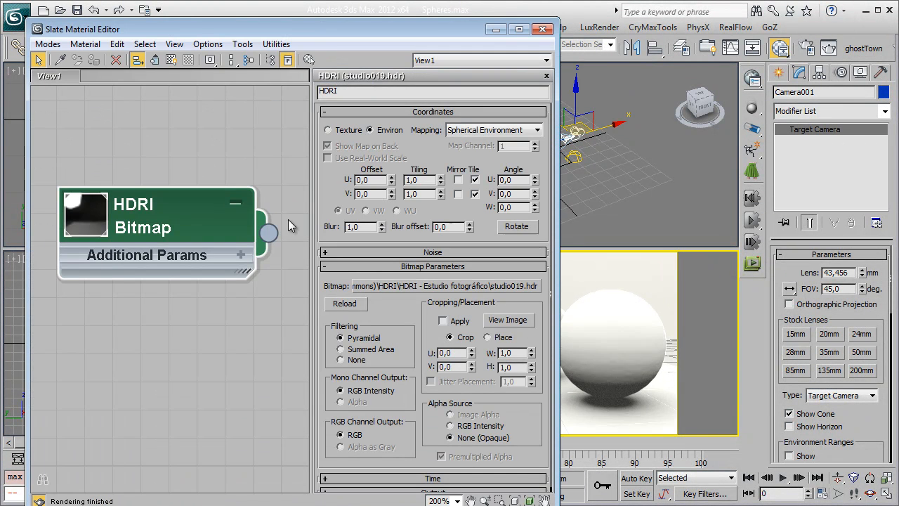
scroll(218, 250, "down", 2)
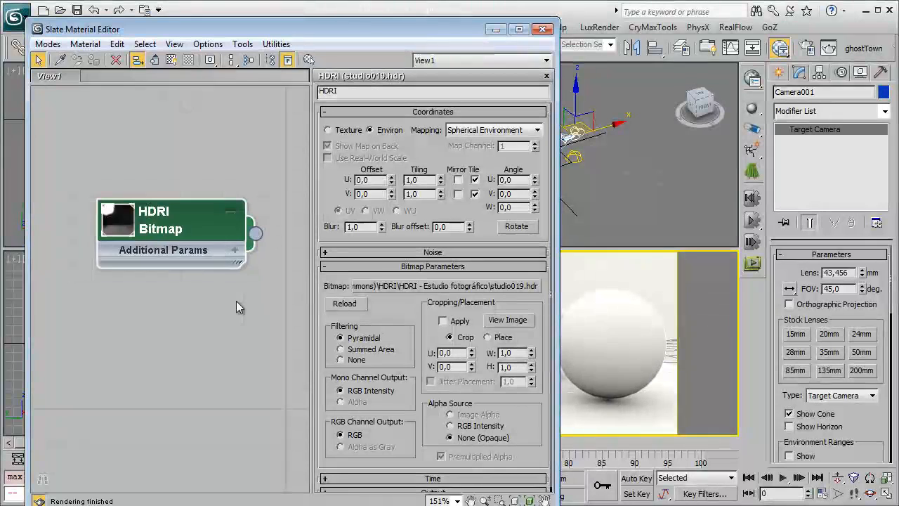
left_click(48, 44)
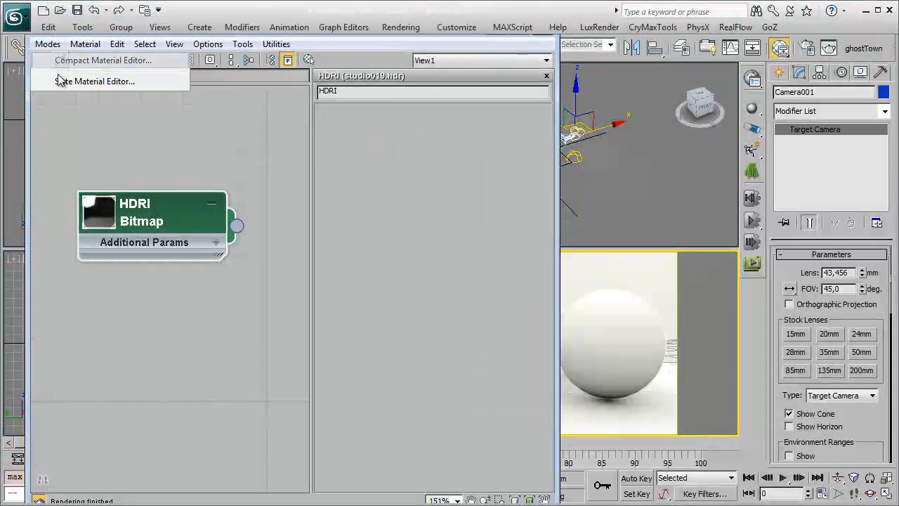
left_click(62, 61)
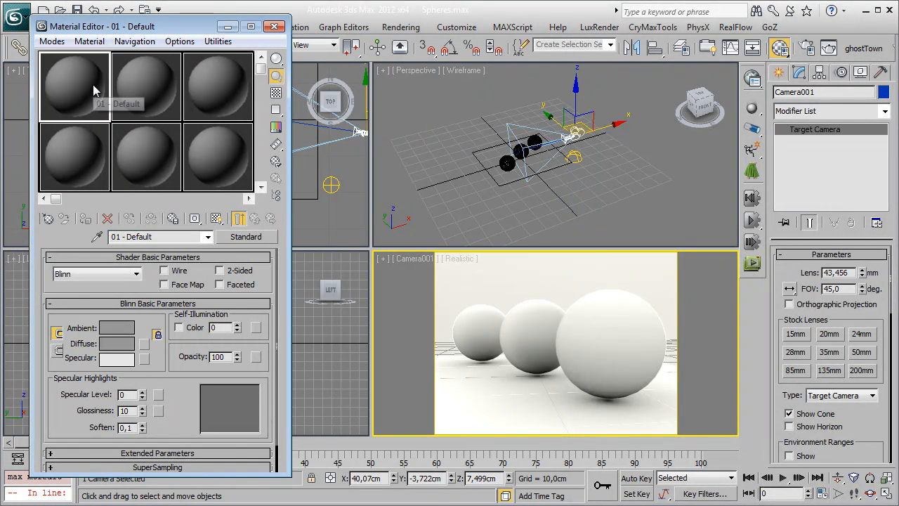
left_click(140, 87)
left_click(69, 83)
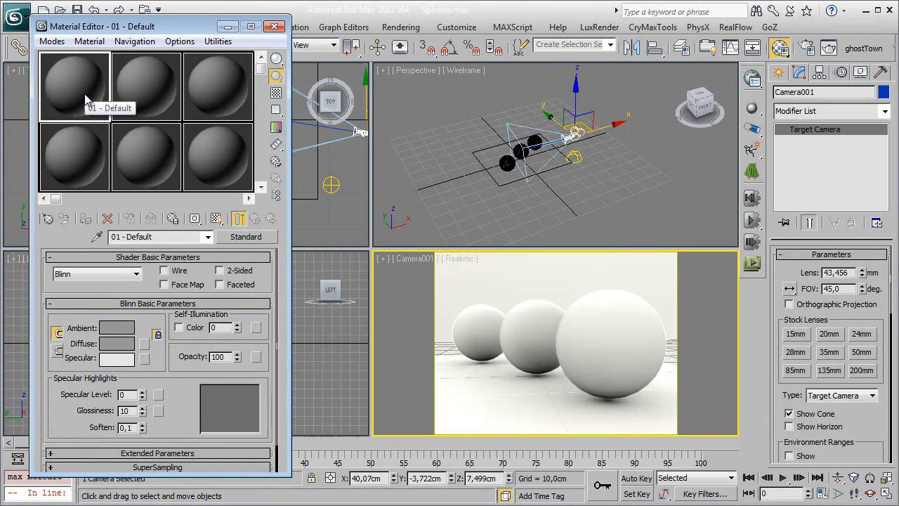
left_click_drag(131, 30, 156, 20)
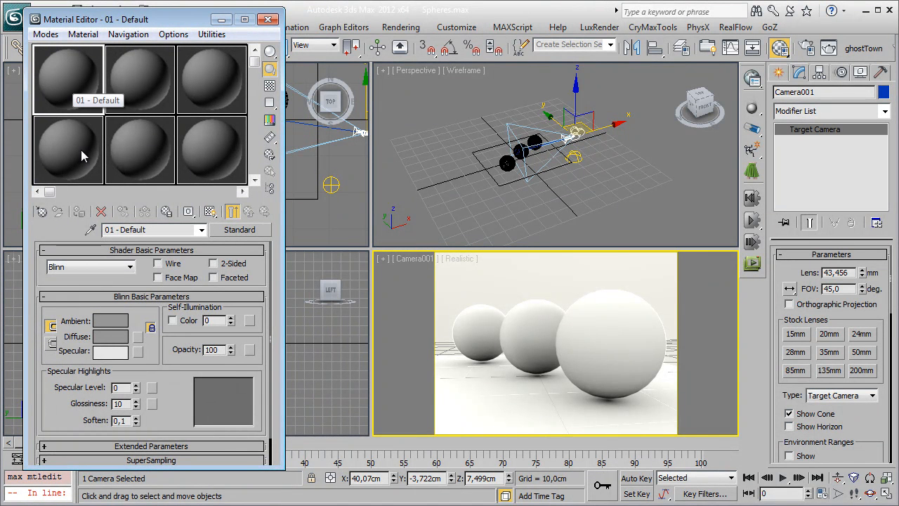
Load the Clear glass from the Autodesk Material Library into the first sample slot and assign it to the front sphere
left_click(250, 235)
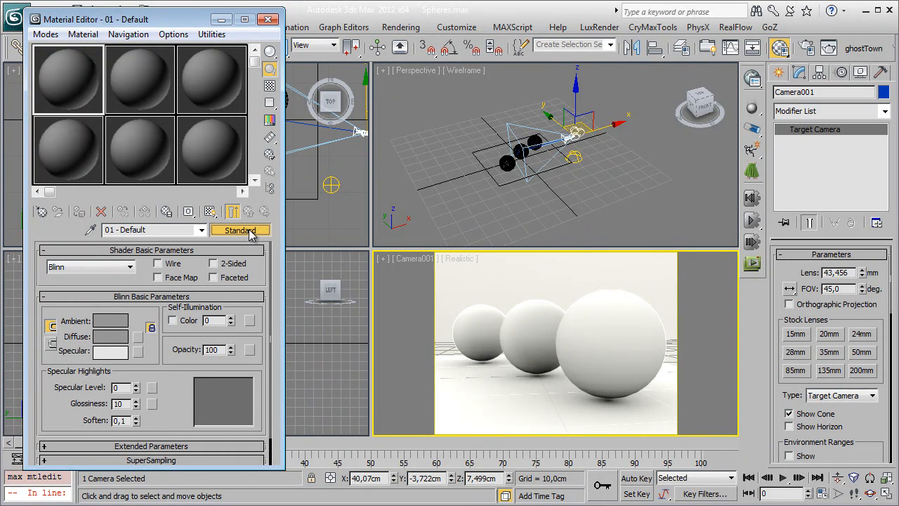
left_click_drag(567, 140, 461, 20)
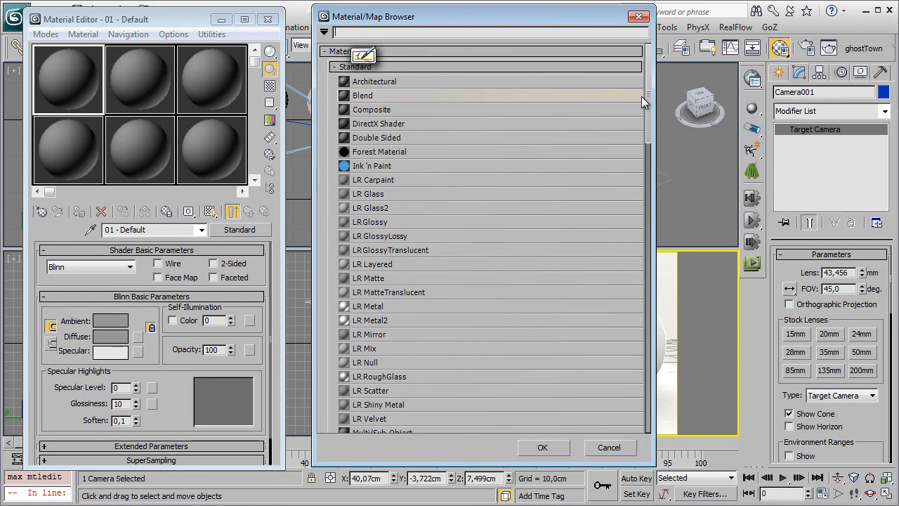
left_click_drag(649, 95, 650, 276)
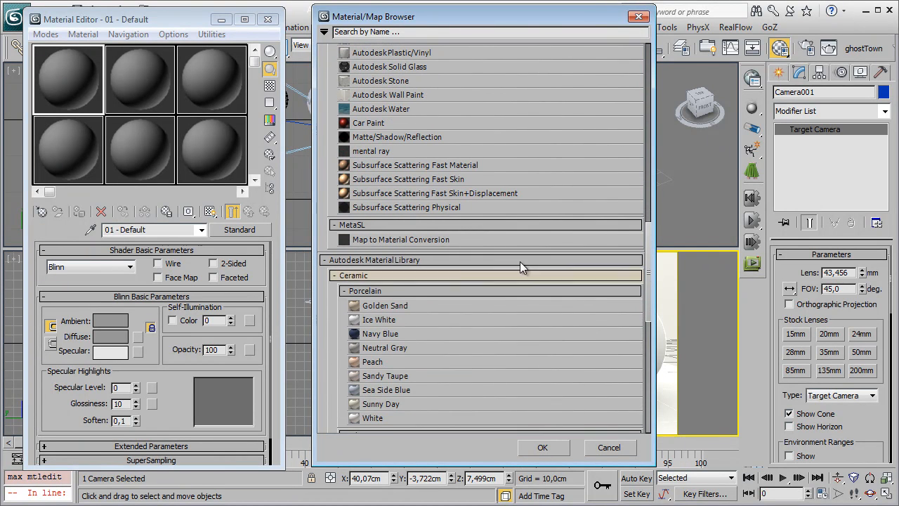
left_click(452, 276)
scroll(419, 271, "down", 2)
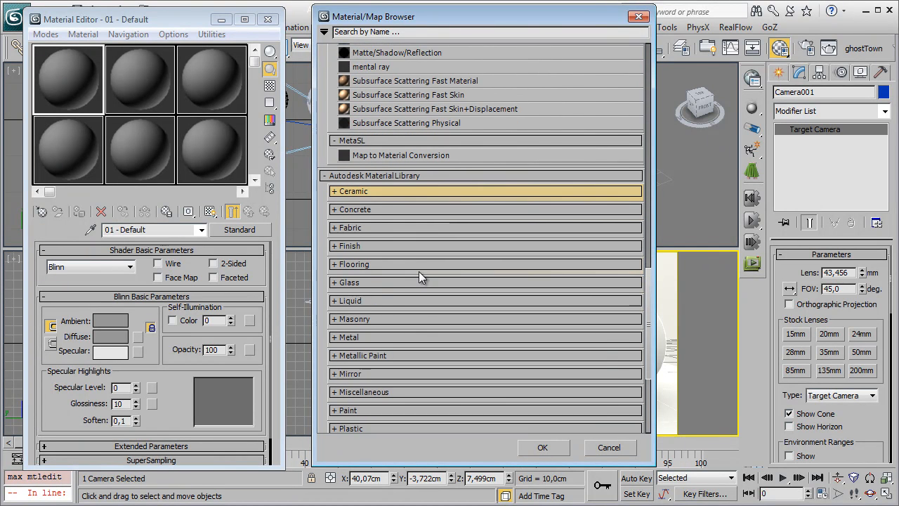
scroll(418, 271, "down", 1)
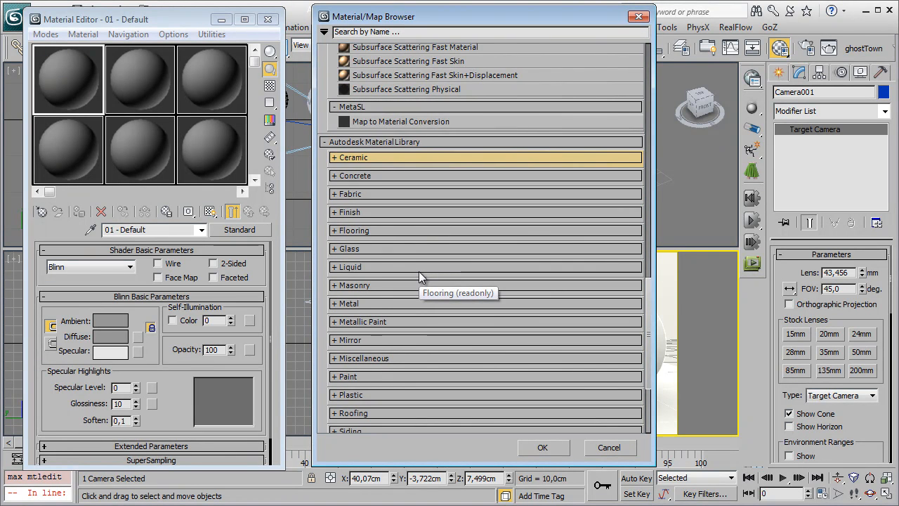
scroll(395, 240, "down", 2)
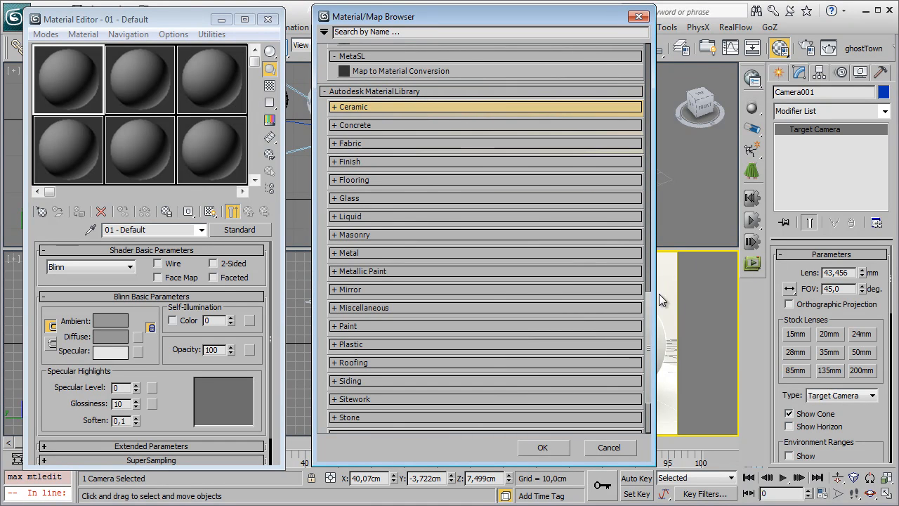
mouse_move(650, 347)
left_mouse_down()
mouse_move(653, 393)
mouse_move(653, 362)
left_mouse_up()
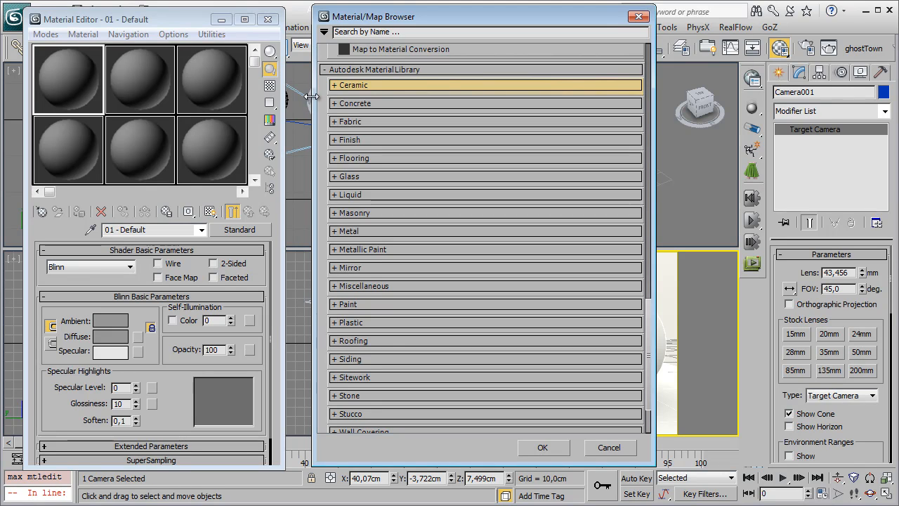
left_click(351, 179)
scroll(355, 179, "down", 1)
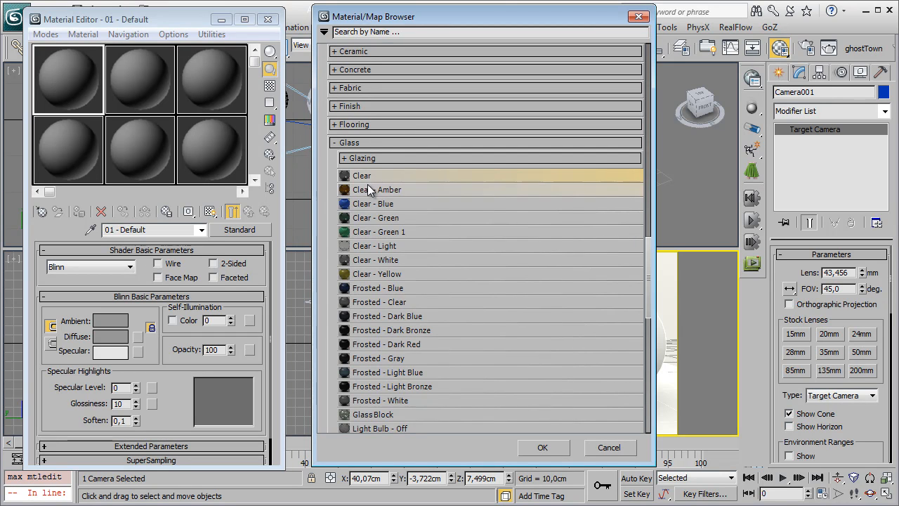
double_click(376, 176)
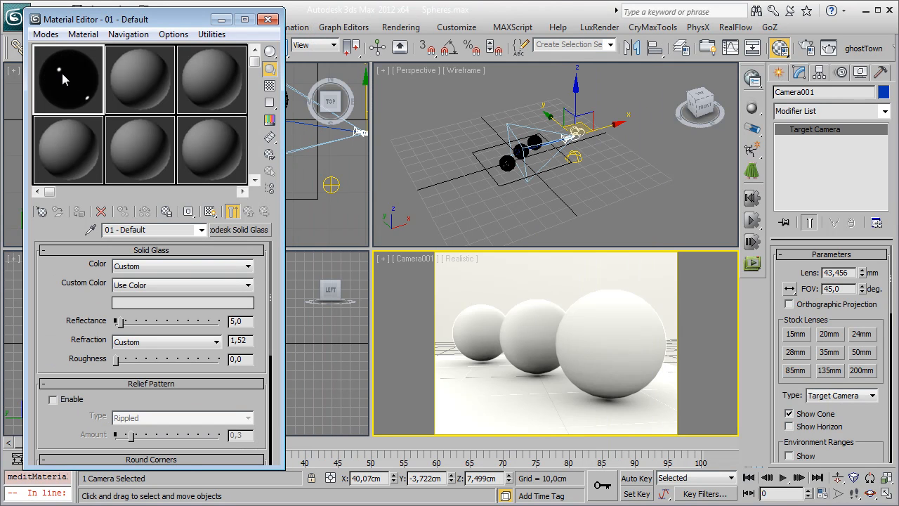
left_click_drag(68, 83, 623, 332)
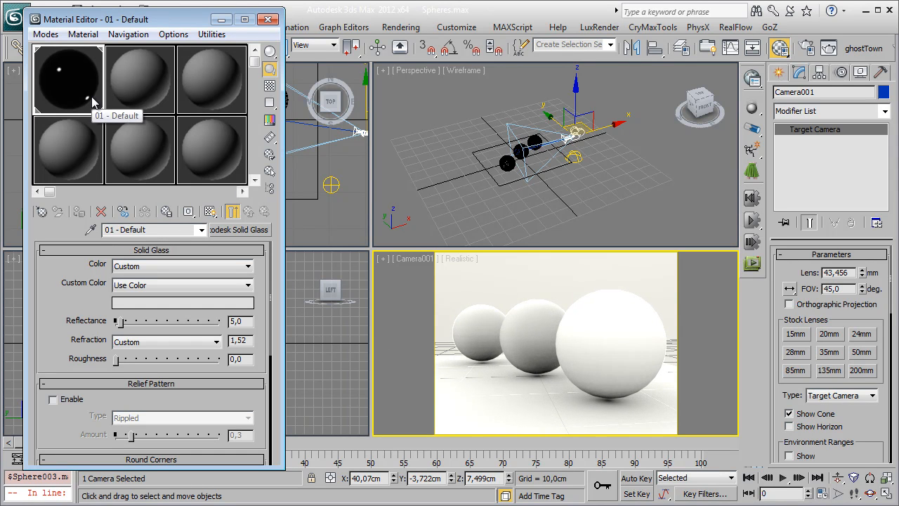
Load the Chrome - Polished metal from the Autodesk Material Library into the second sample slot and assign it to the middle sphere
left_click(129, 75)
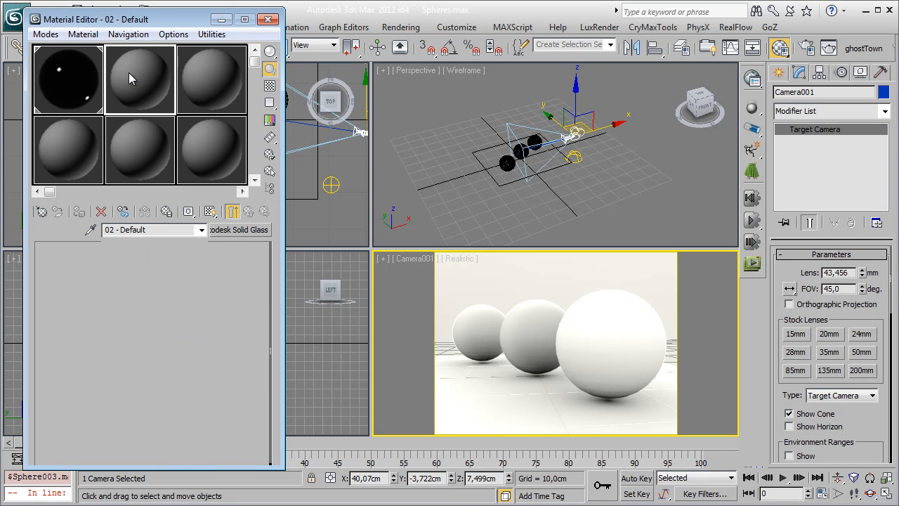
left_click(240, 229)
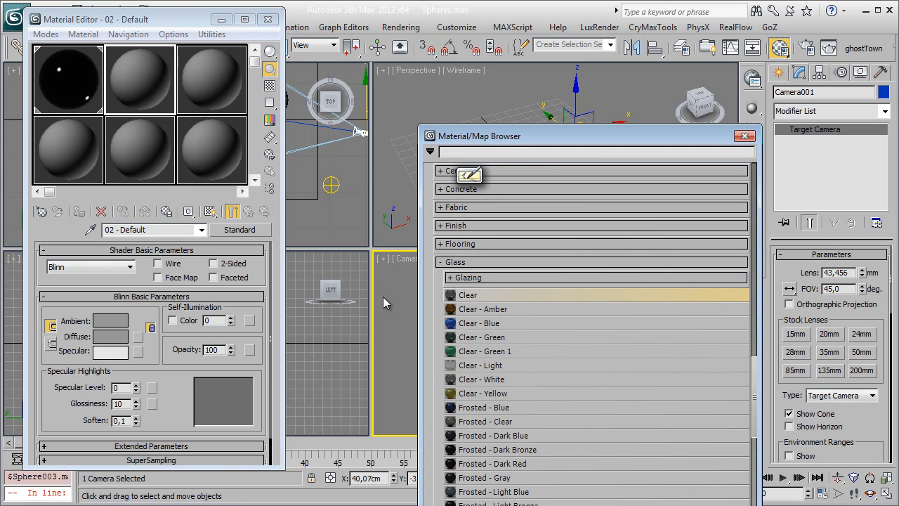
left_click(474, 262)
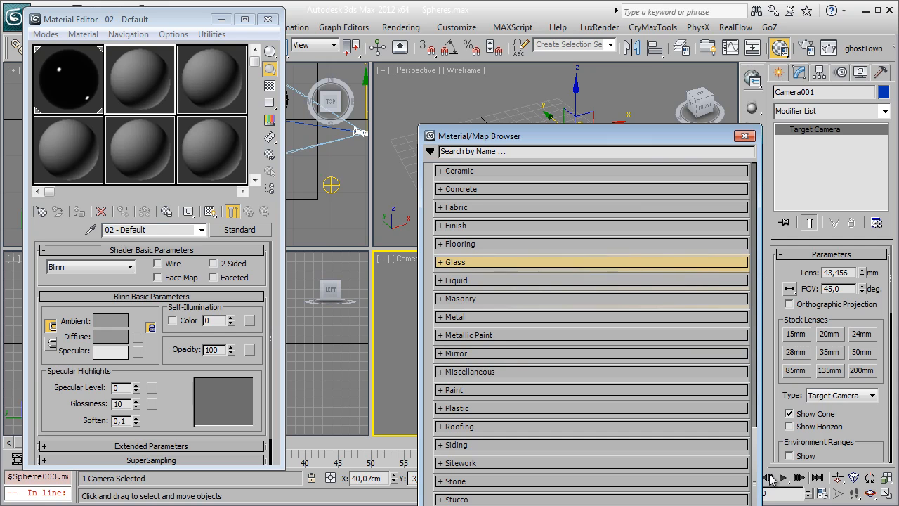
left_click_drag(589, 138, 516, 107)
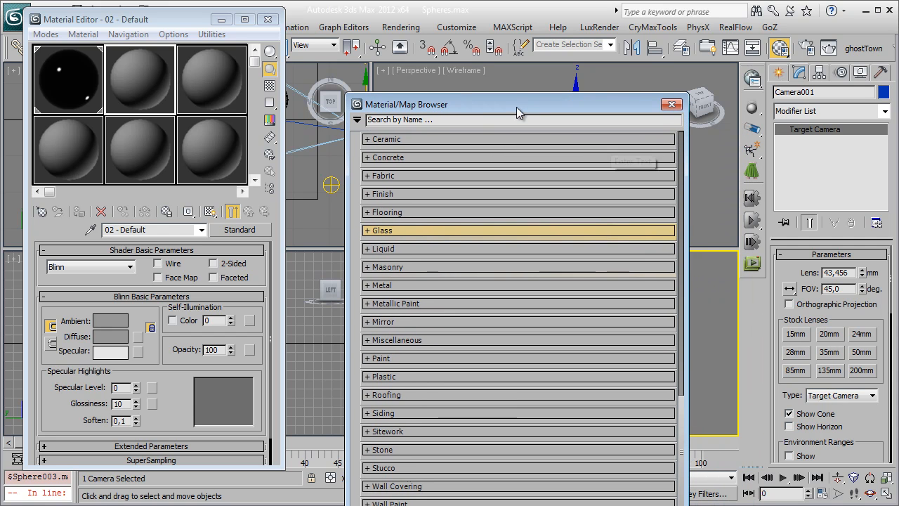
scroll(450, 225, "up", 2)
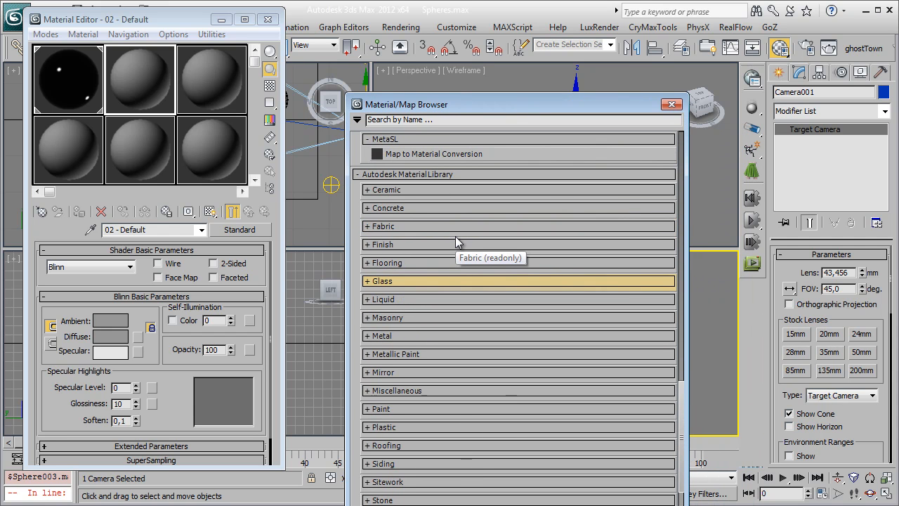
left_click(390, 335)
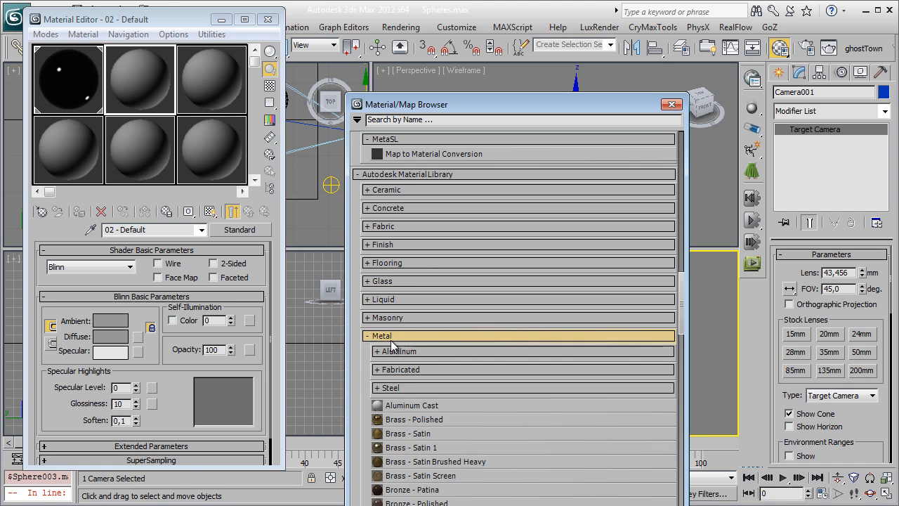
scroll(404, 401, "down", 6)
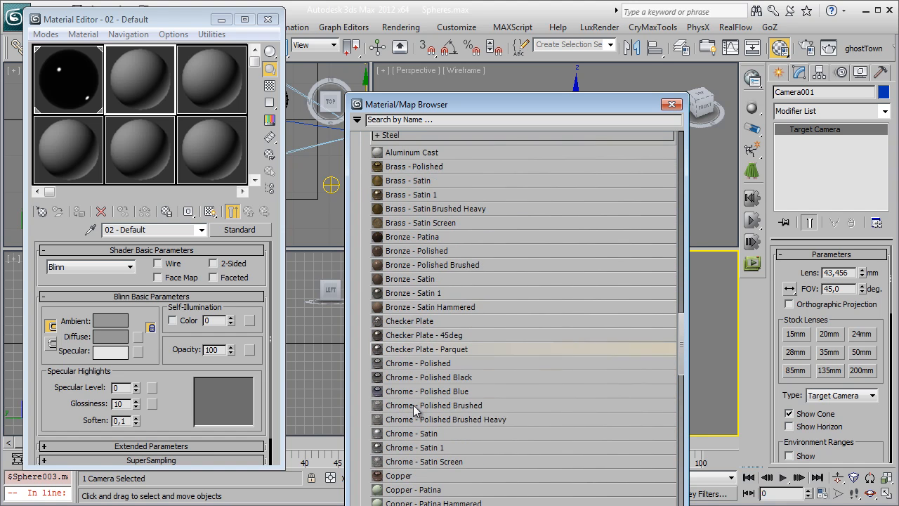
double_click(429, 363)
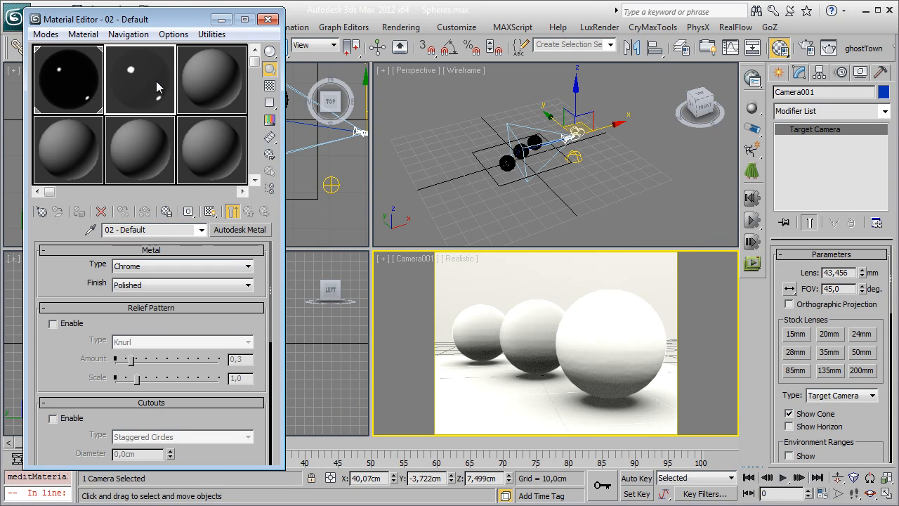
left_click_drag(239, 197, 518, 343)
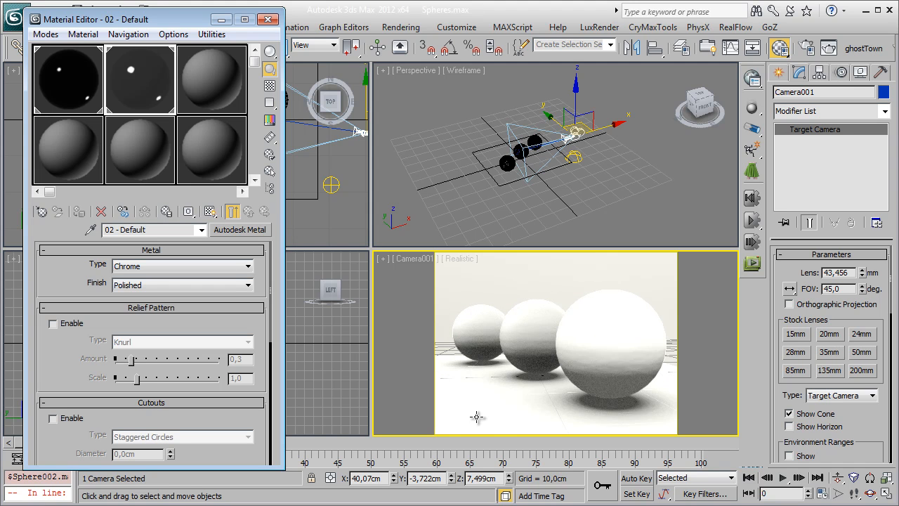
Load the Navy Blue porcelain from the Autodesk Material Library into the third sample slot and assign it to the rear sphere
left_click(205, 71)
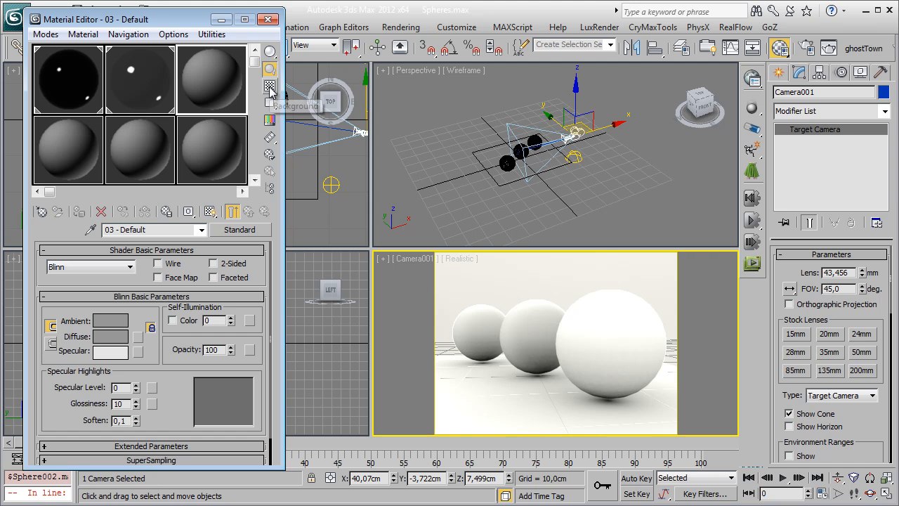
left_click(255, 230)
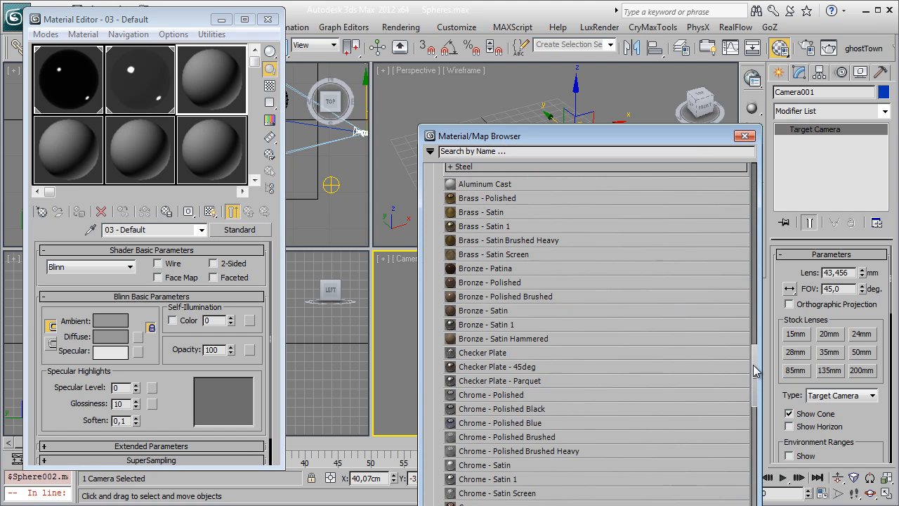
left_click_drag(759, 377, 718, 334)
scroll(718, 334, "up", 1)
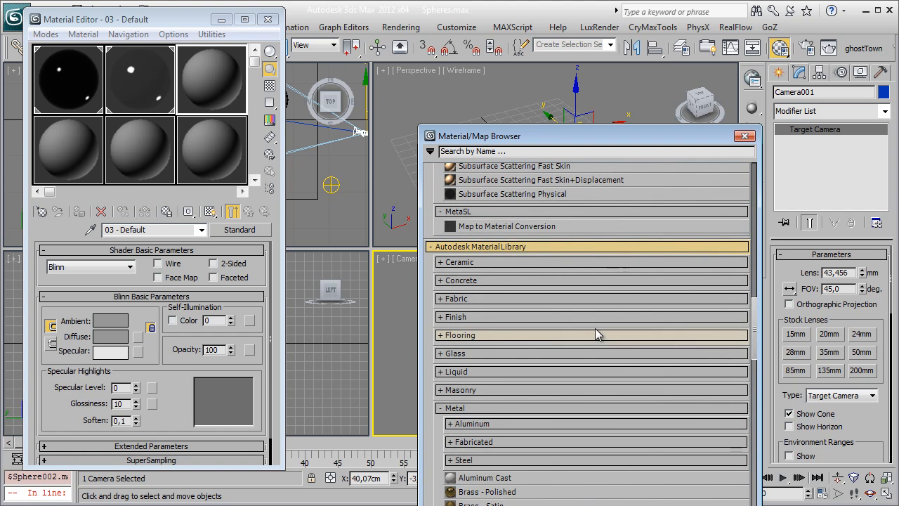
left_click(477, 264)
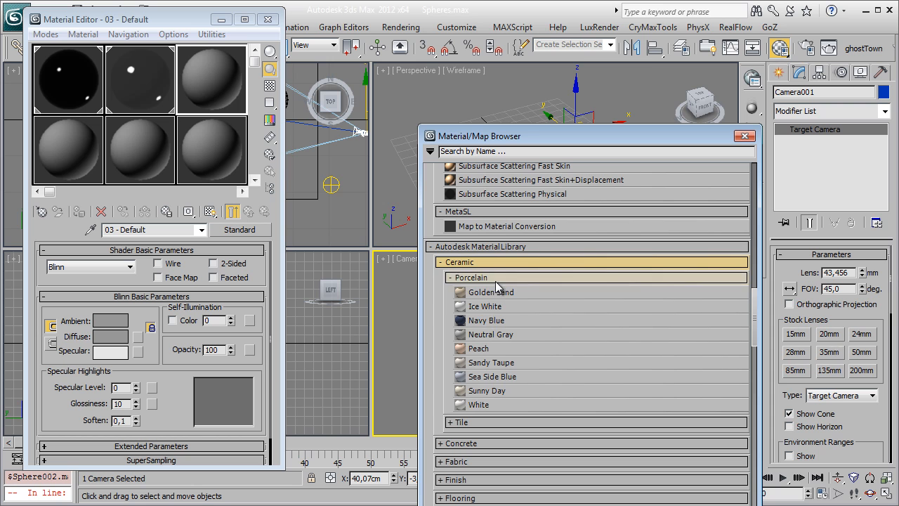
double_click(492, 322)
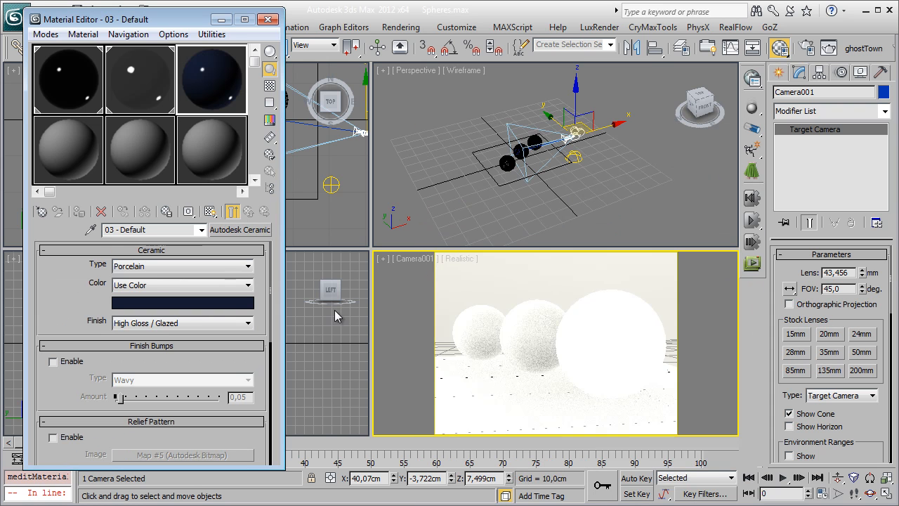
left_click_drag(469, 340, 471, 339)
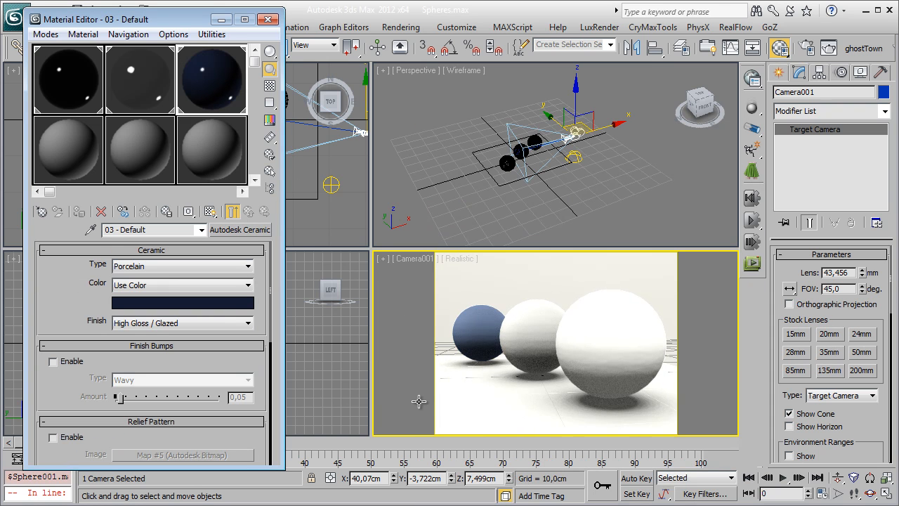
left_click(156, 71)
left_click(65, 73)
left_click(138, 93)
left_click(213, 92)
left_click(154, 86)
Turn on the checkered background for the glass, chrome and porcelain sample slots, ending with the glass slot selected
left_click(91, 89)
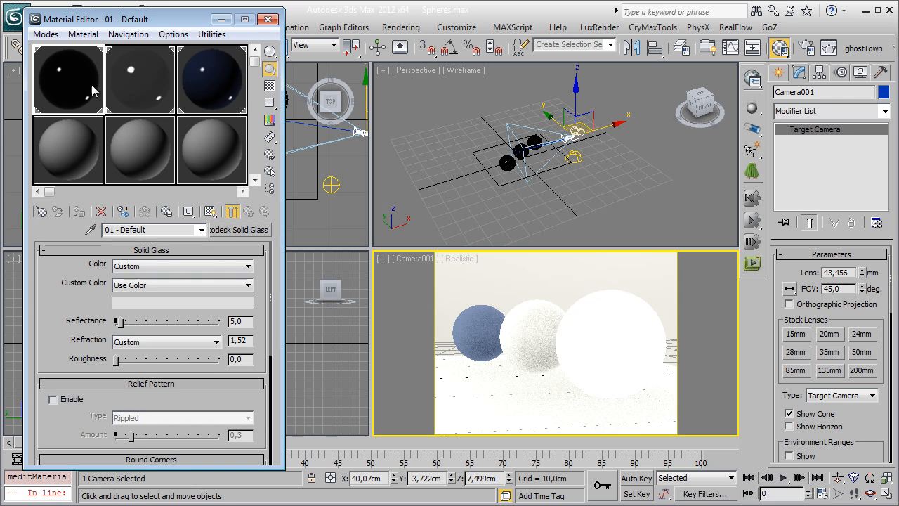
left_click(271, 87)
left_click(130, 94)
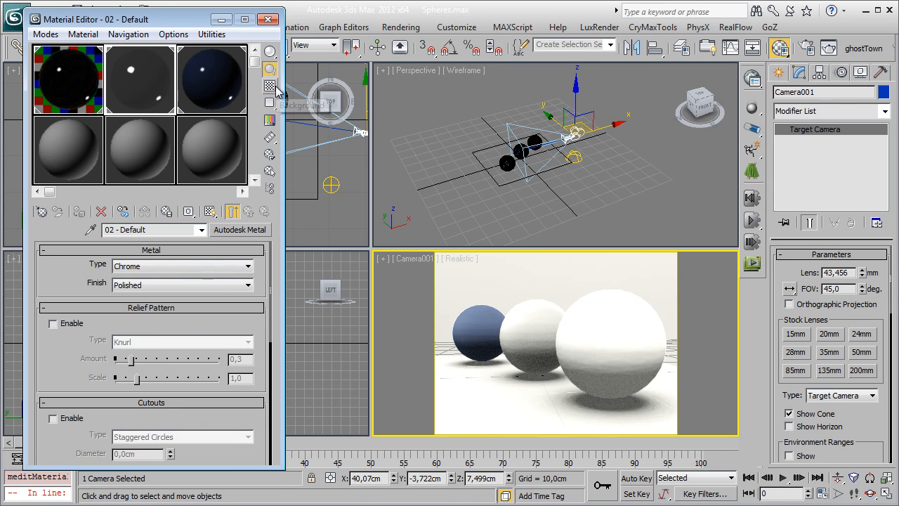
left_click(270, 87)
left_click(188, 98)
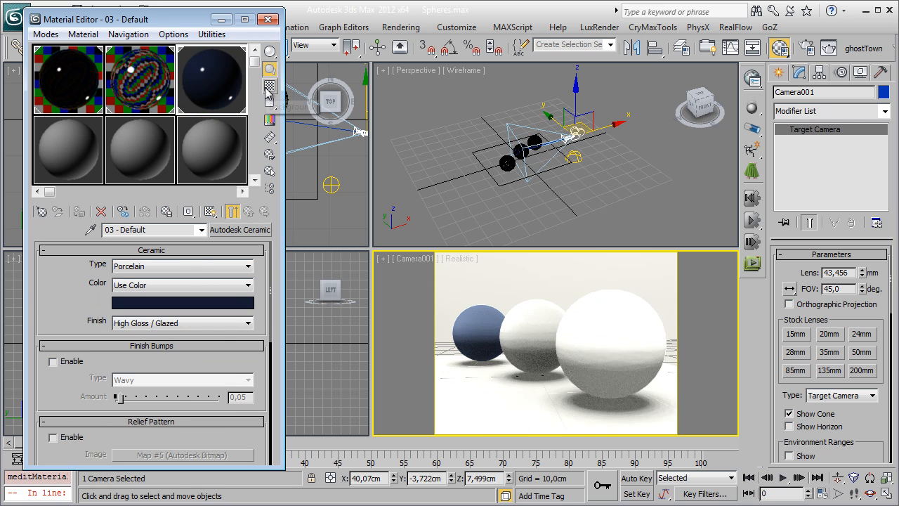
left_click(271, 87)
left_click(130, 84)
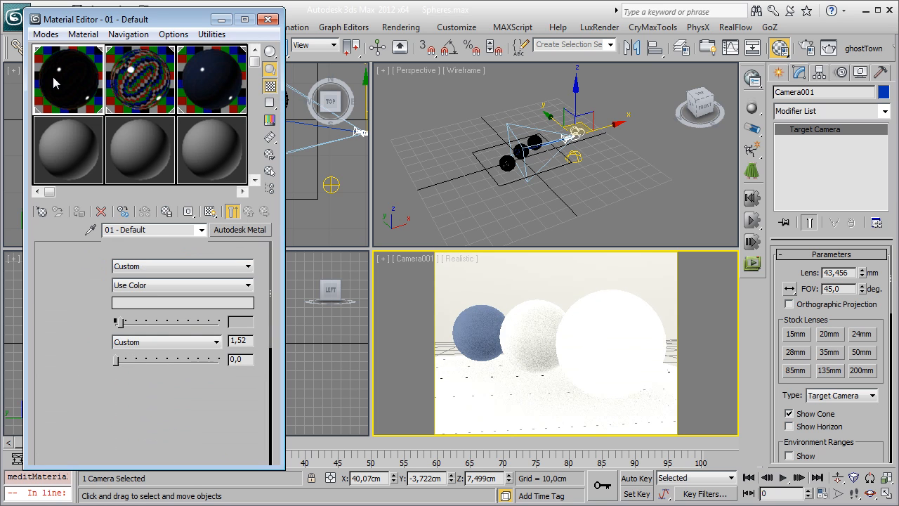
left_click(127, 79)
left_click(83, 85)
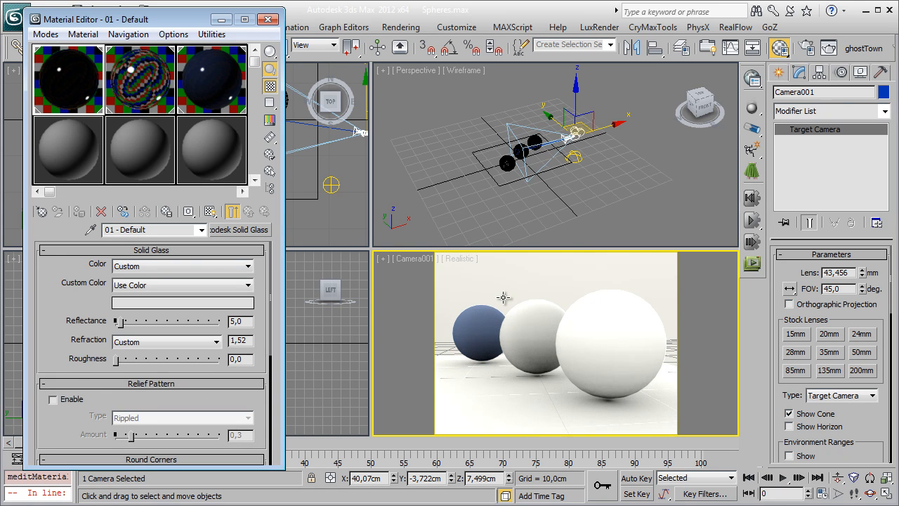
Render the camera view, inspect the sphere reflections up close, and close the render and the Material Editor
key("shift+q")
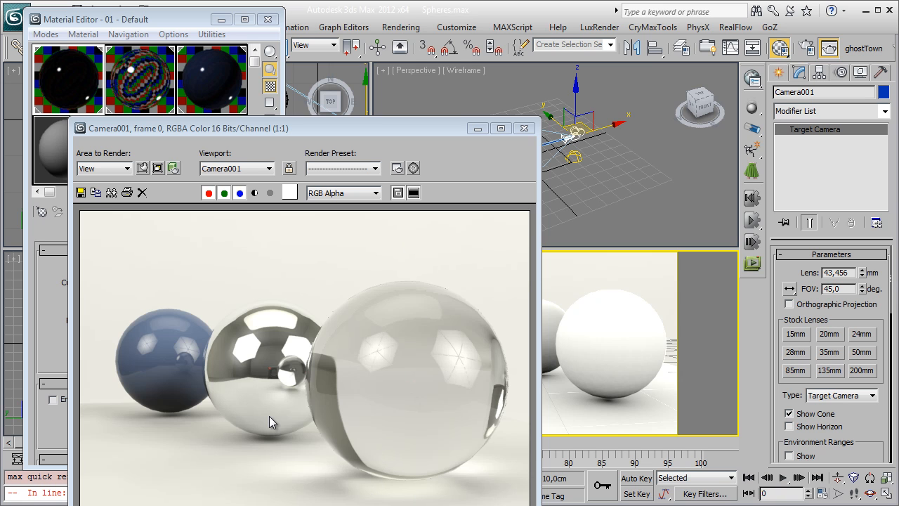
left_click(164, 351)
scroll(170, 348, "up", 2)
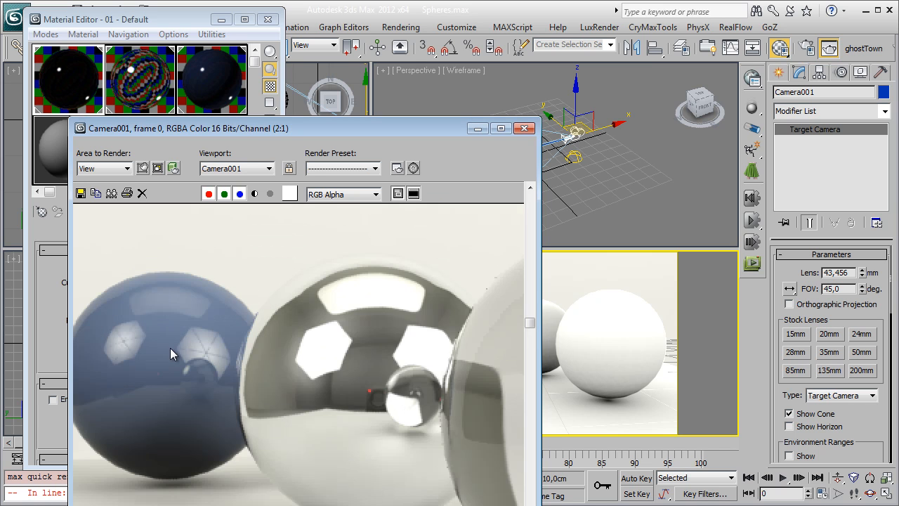
scroll(170, 347, "down", 2)
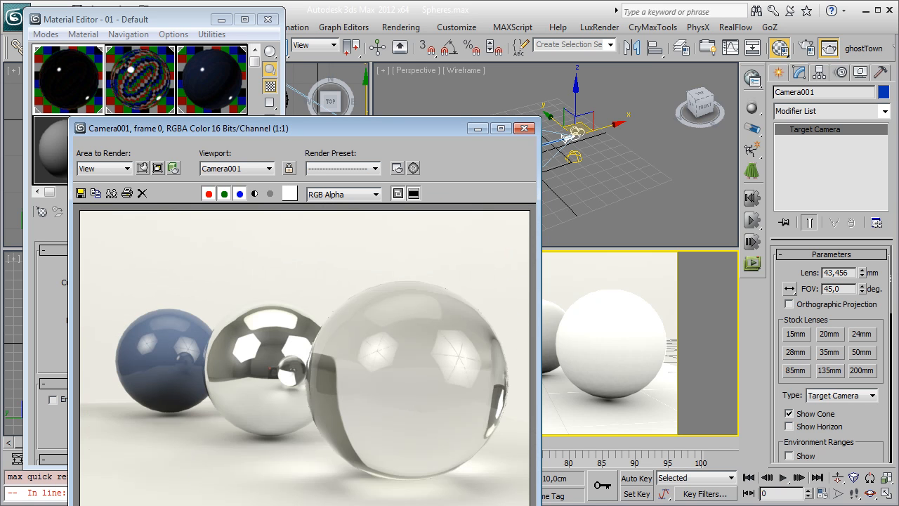
left_click(524, 130)
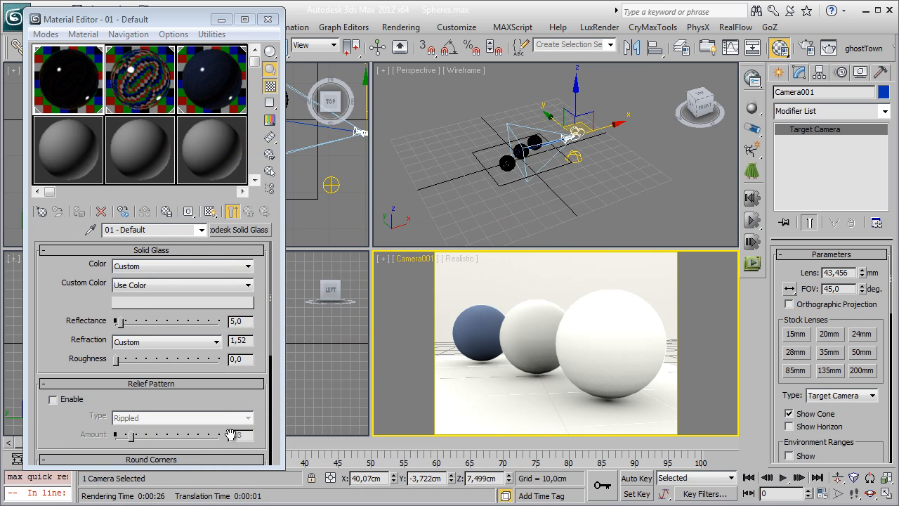
left_click(268, 19)
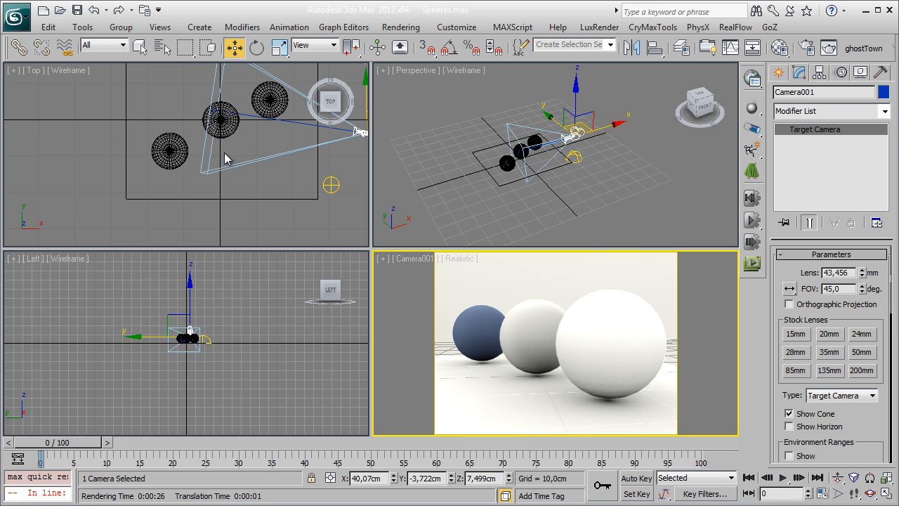
Move the camera away from the spheres to about X 51.5 cm, Y -14.7 cm and reactivate the camera view
scroll(225, 158, "down", 3)
mouse_move(273, 133)
left_mouse_down()
mouse_move(296, 211)
mouse_move(253, 151)
mouse_move(288, 146)
left_mouse_up()
right_click(488, 364)
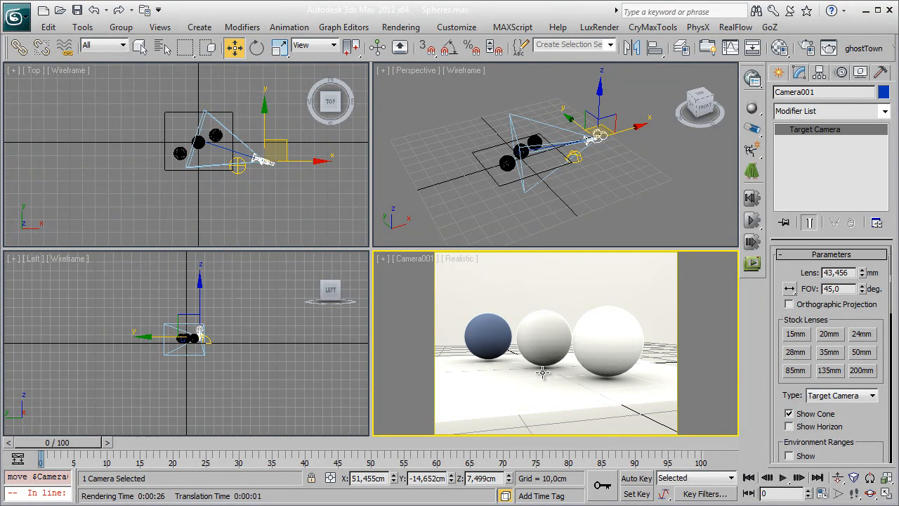
Open the Material Editor and switch it to the slate mode with the HDRI bitmap node in view
key("m")
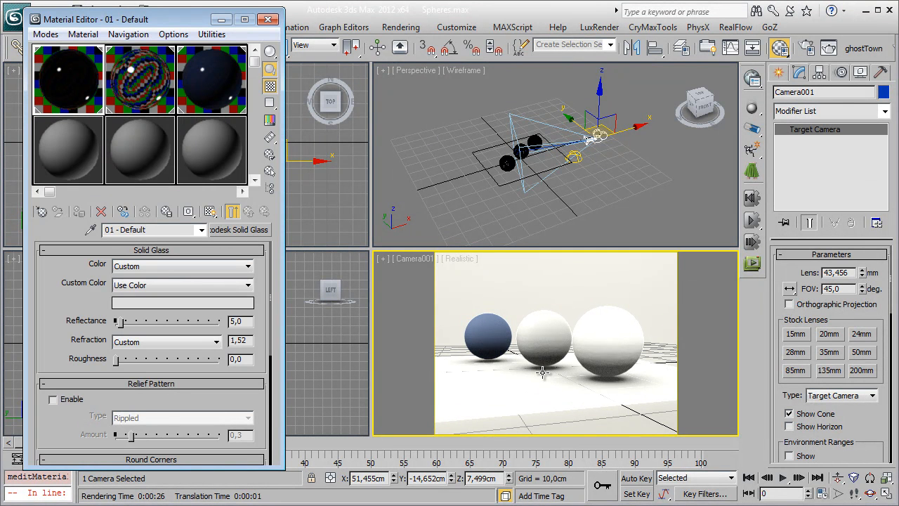
left_click(46, 34)
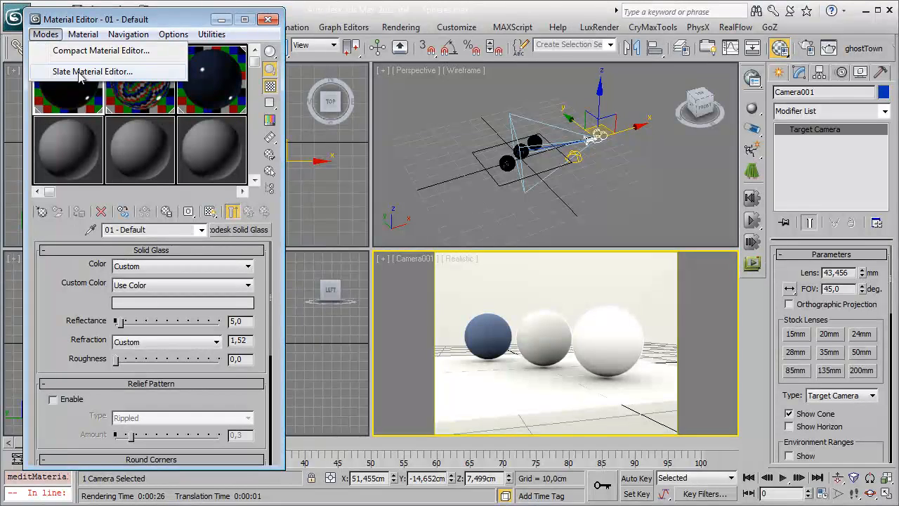
left_click(103, 76)
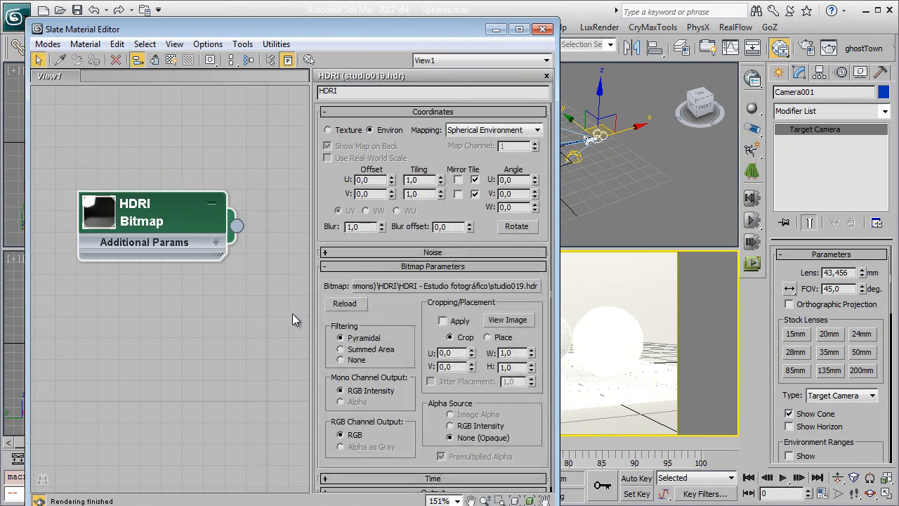
middle_click_drag(207, 282, 215, 347)
scroll(215, 348, "up", 2)
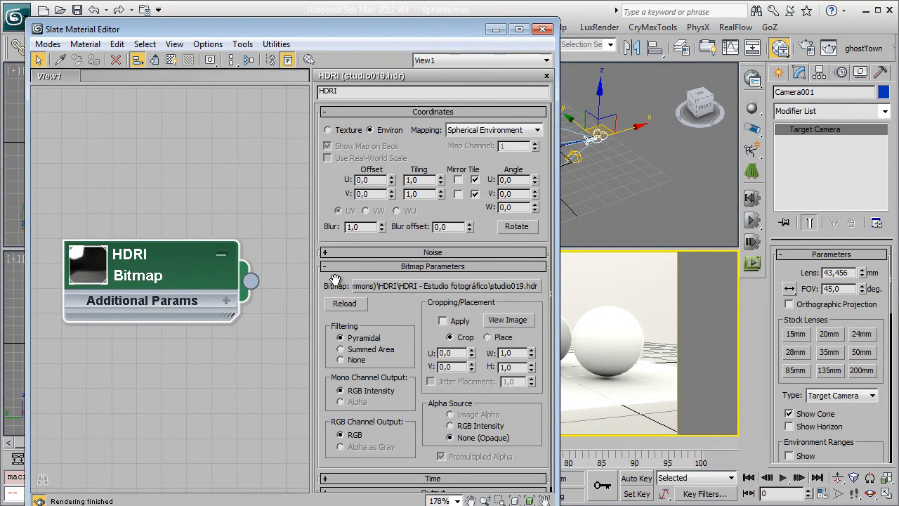
Replace the HDRI bitmap's image with studio003small.hdr using the default HDRI load settings, and minimize the Material Editor
left_click(458, 290)
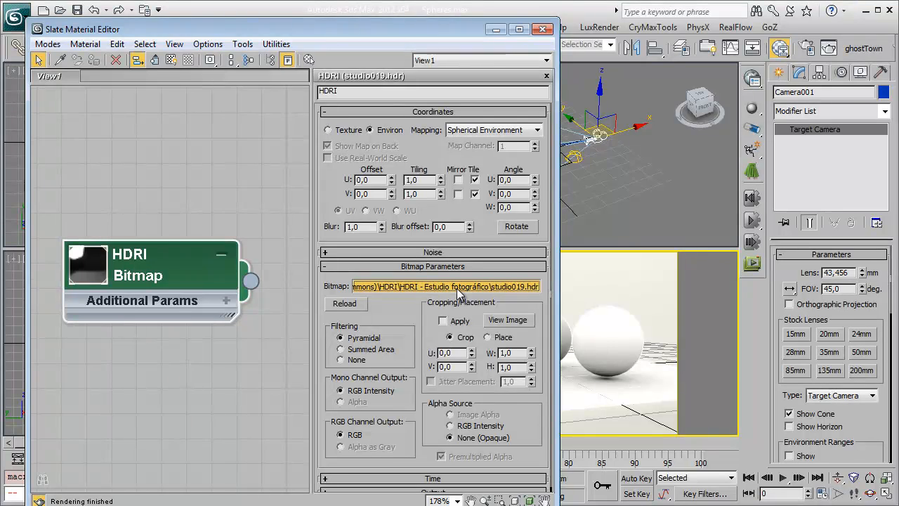
left_click(458, 199)
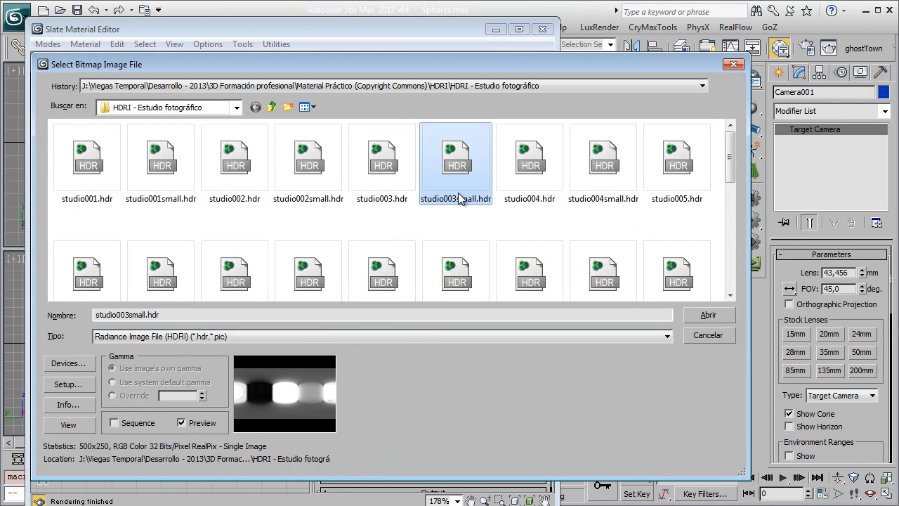
double_click(465, 160)
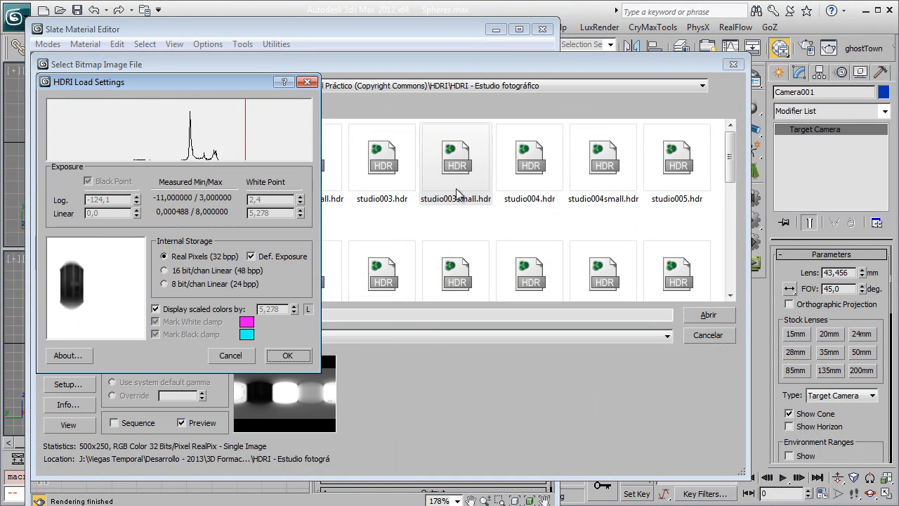
left_click(286, 352)
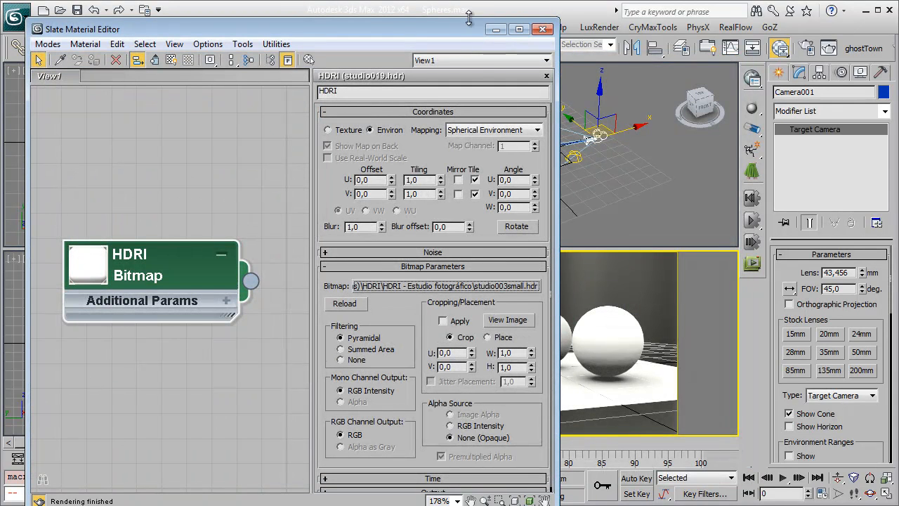
left_click(495, 30)
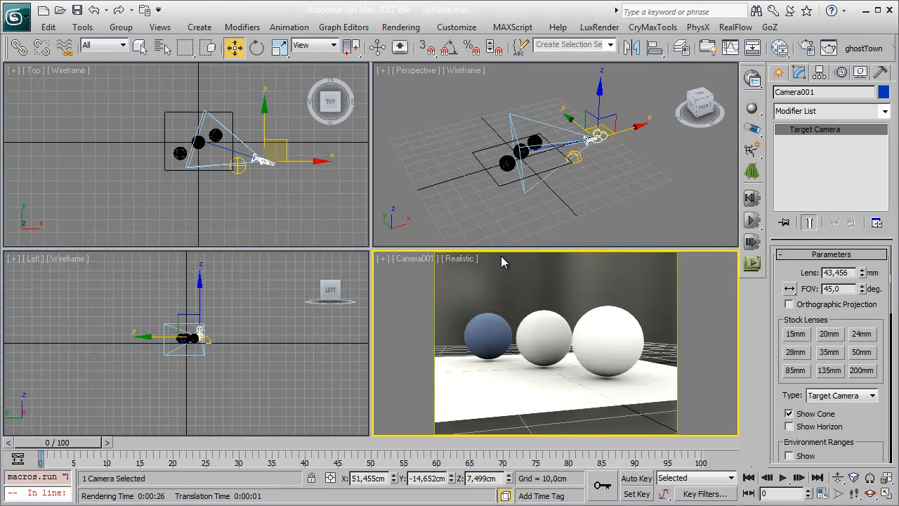
Shift the camera in the top view to about X 47 cm, Y -18.4 cm and reactivate the camera view
left_click(288, 151)
mouse_move(286, 143)
left_mouse_down()
mouse_move(258, 245)
mouse_move(57, 163)
mouse_move(248, 159)
mouse_move(278, 147)
left_mouse_up()
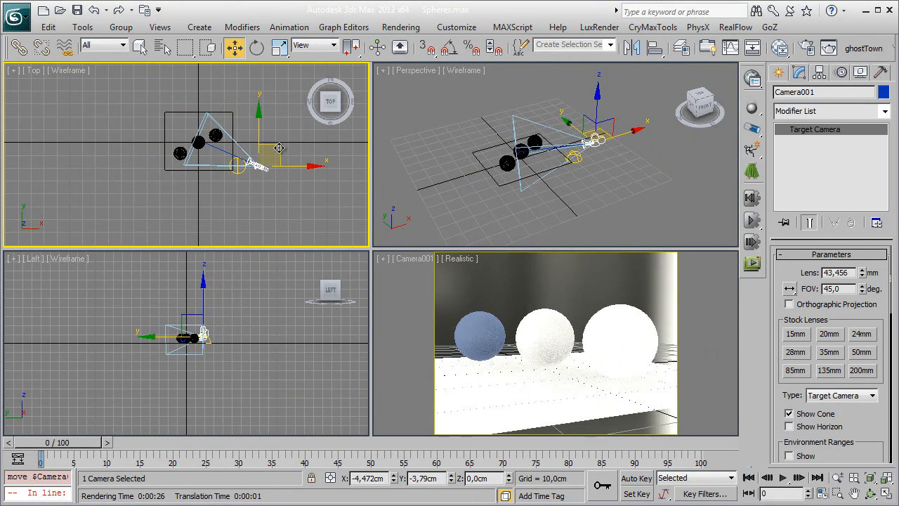
right_click(631, 386)
Open the render setup and set the output size to 320x240
key("F10")
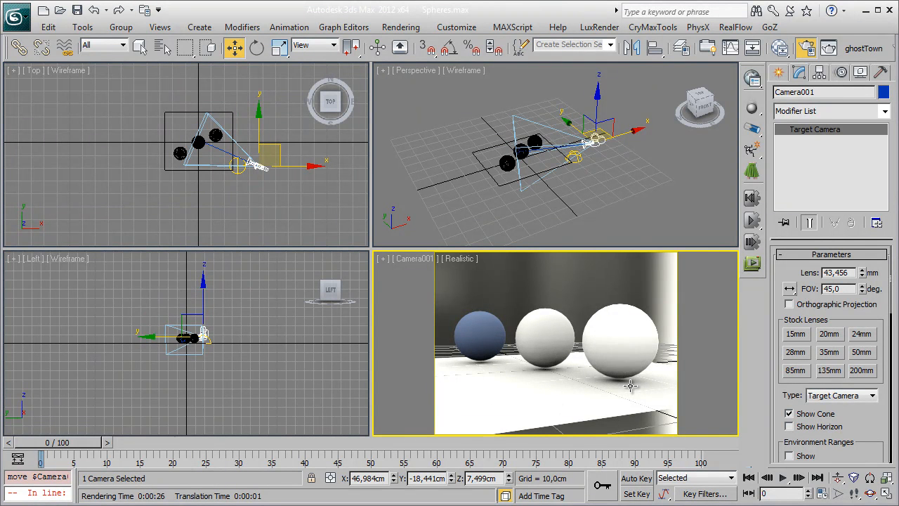
key("F10")
key("F10")
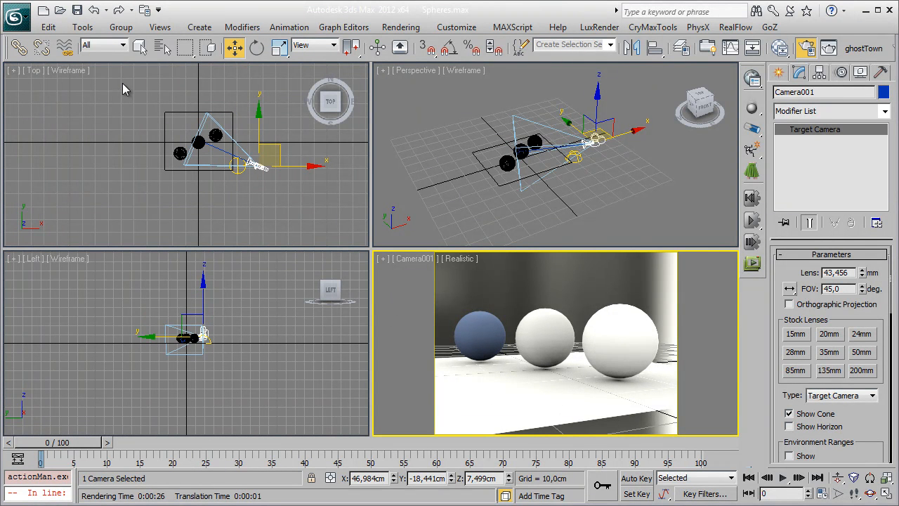
key("F10")
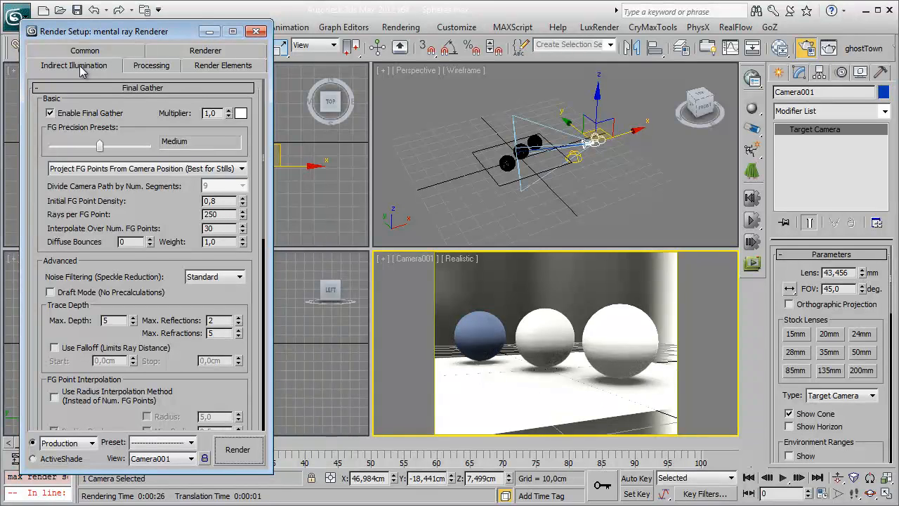
left_click(84, 51)
left_click(184, 263)
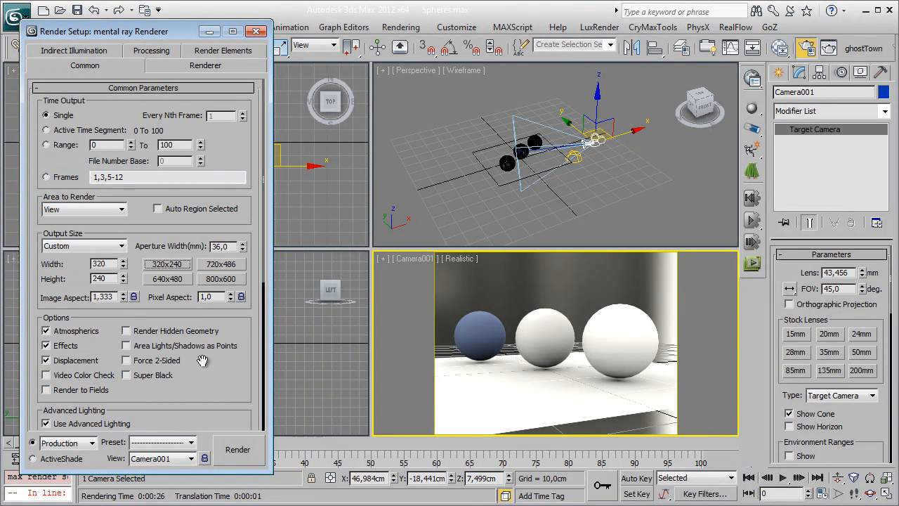
Render a test image from Camera001, then close the rendered frame and the render setup
left_click(234, 463)
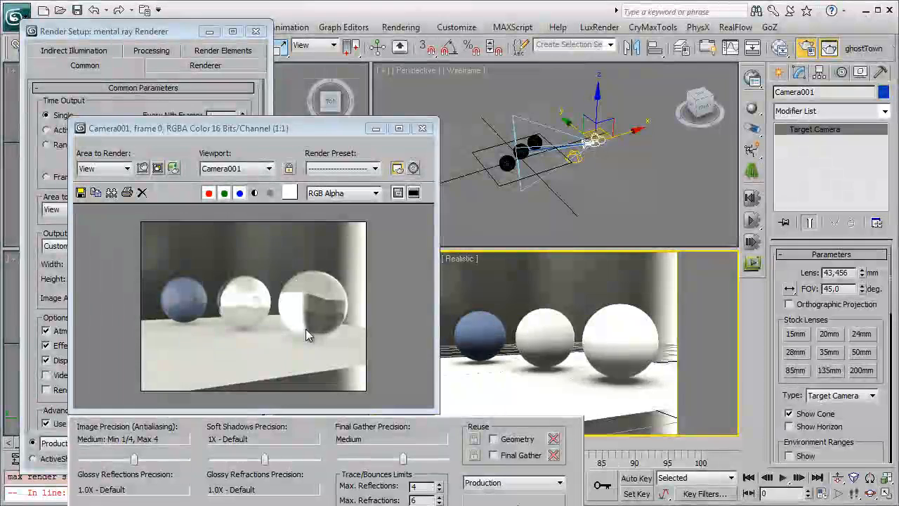
left_click(422, 129)
left_click(257, 32)
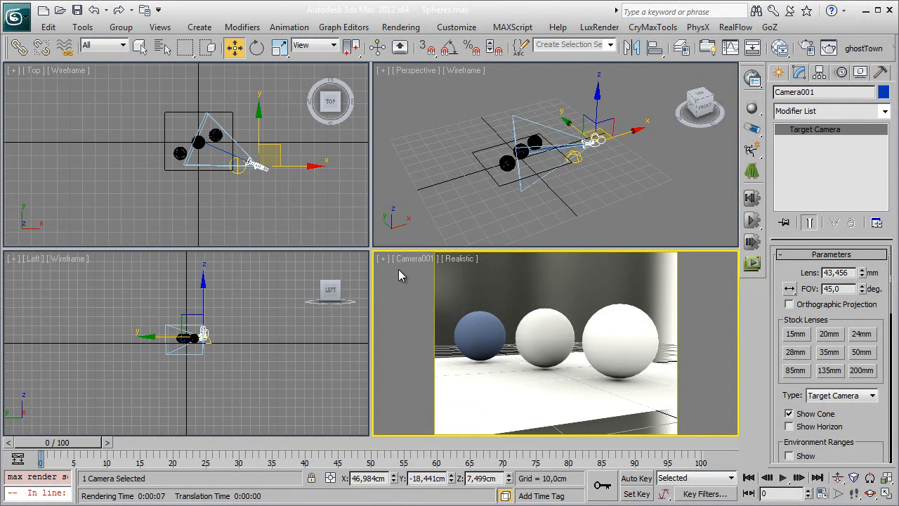
Browse for another HDRI bitmap image in the Aire Libre - Ambientes interiores folder, checking the MonValley_DirtRoad subfolder
key("m")
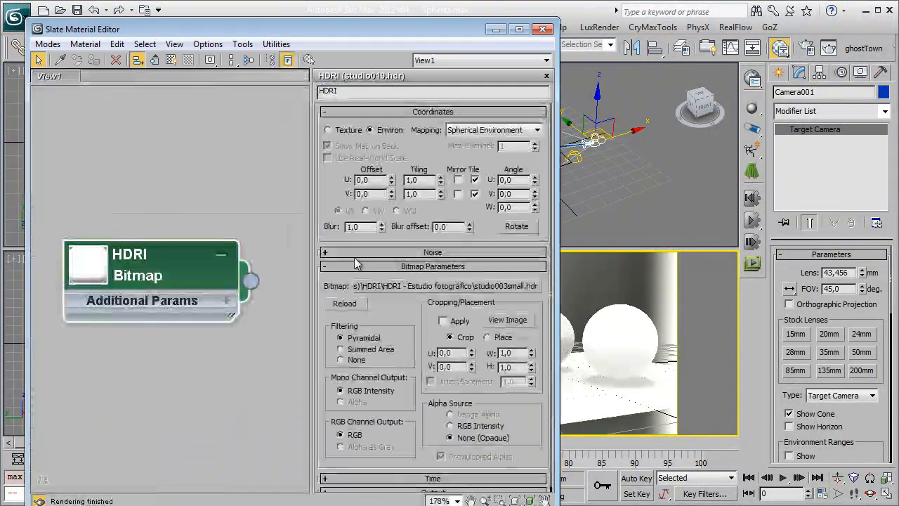
left_click(414, 286)
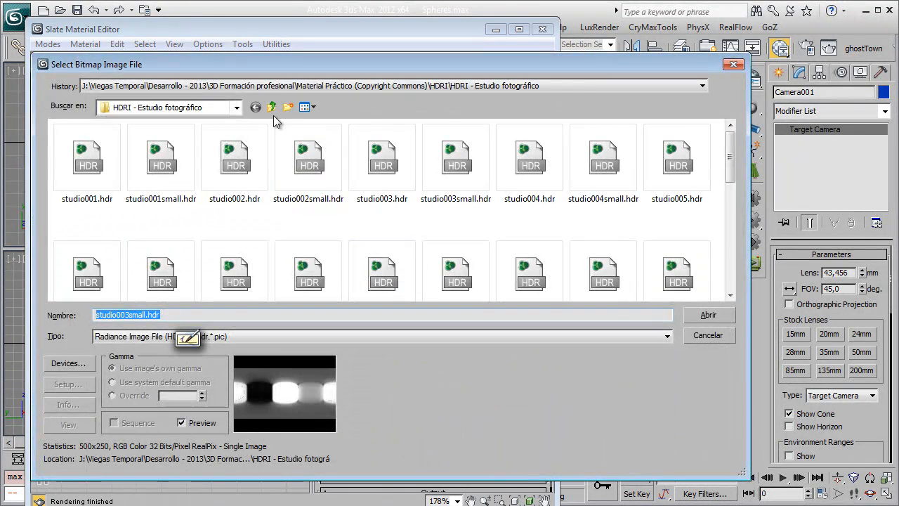
left_click(272, 107)
double_click(129, 143)
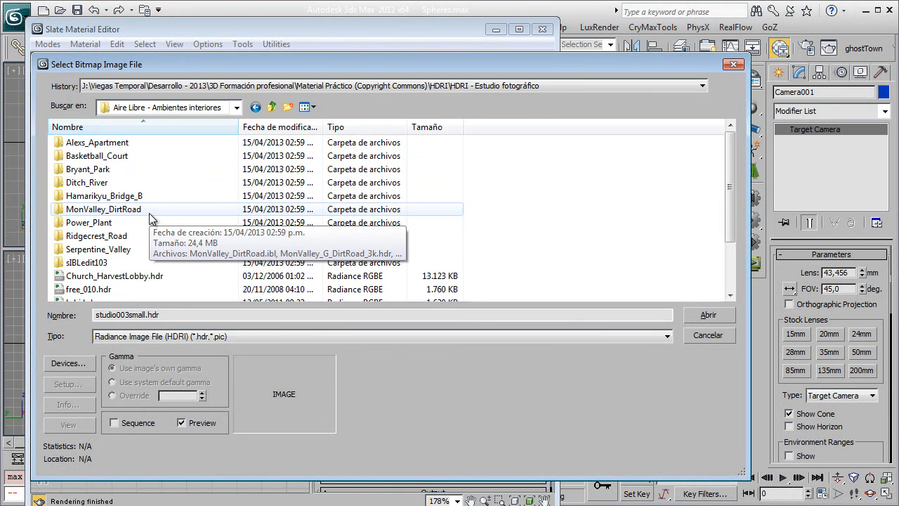
double_click(106, 210)
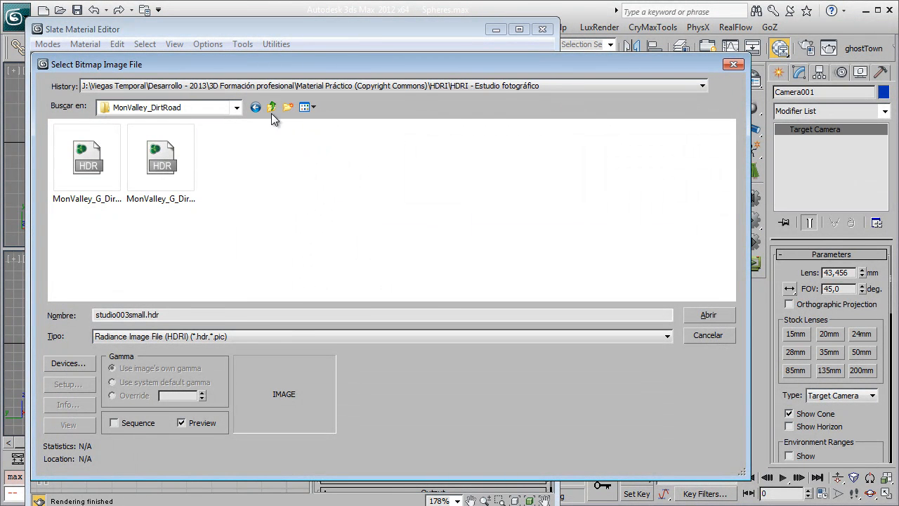
left_click(271, 108)
Load rad06_Ref.exr from the Power_Plant folder into the HDRI bitmap, showing all formats and accepting the OpenEXR configuration, and minimize the material editor
double_click(141, 222)
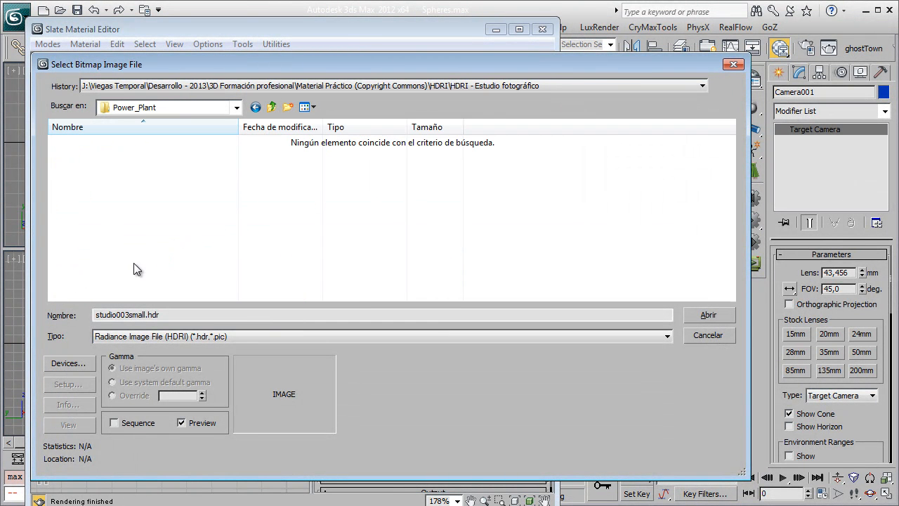
left_click(180, 337)
left_click(183, 348)
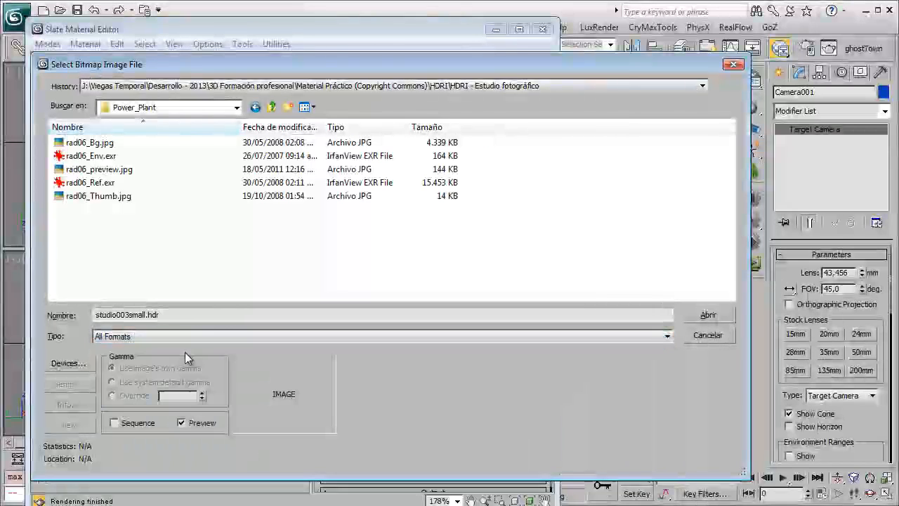
left_click(97, 182)
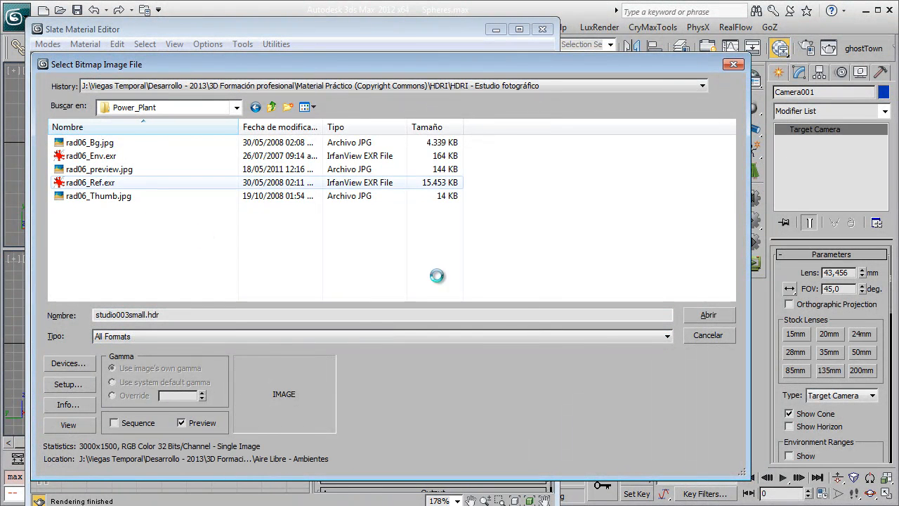
left_click(708, 314)
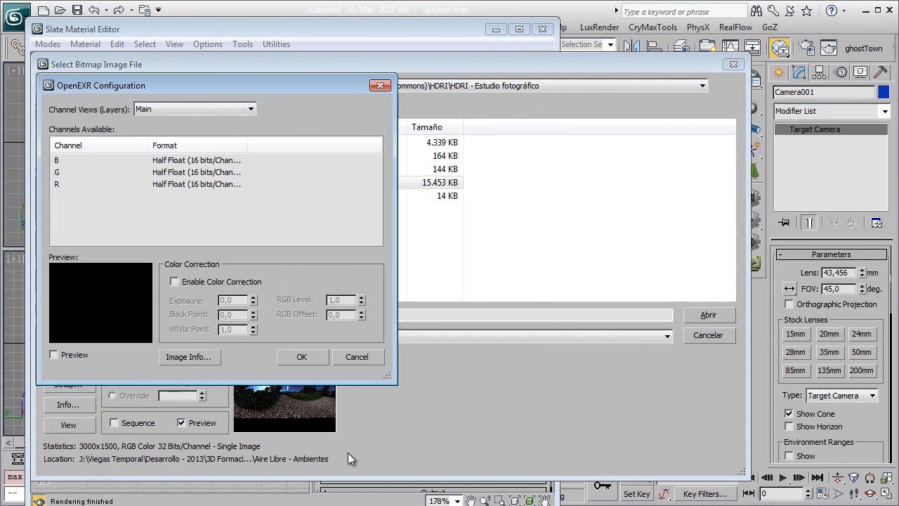
left_click(304, 356)
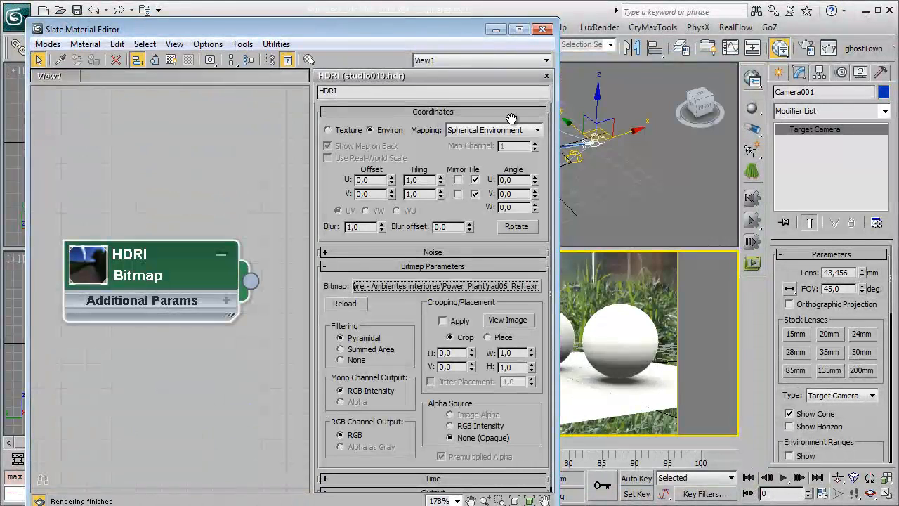
left_click(496, 30)
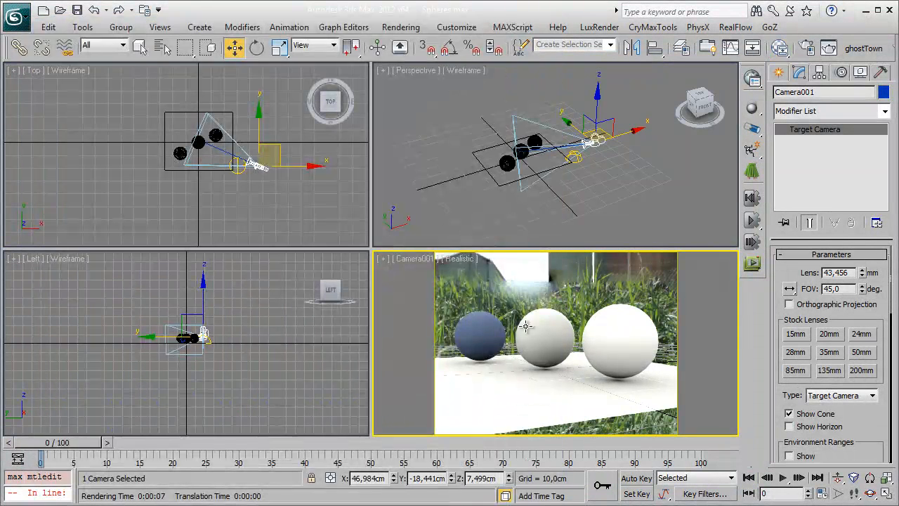
Shift the camera in the top view by about -0.6 cm in X and -3.2 cm in Y, and render the Camera001 view
right_click(266, 186)
mouse_move(272, 152)
left_mouse_down()
mouse_move(321, 146)
mouse_move(326, 83)
mouse_move(241, 23)
mouse_move(144, 77)
mouse_move(137, 108)
mouse_move(215, 101)
mouse_move(222, 66)
mouse_move(273, 64)
mouse_move(251, 161)
mouse_move(232, 195)
mouse_move(237, 180)
mouse_move(281, 154)
left_mouse_up()
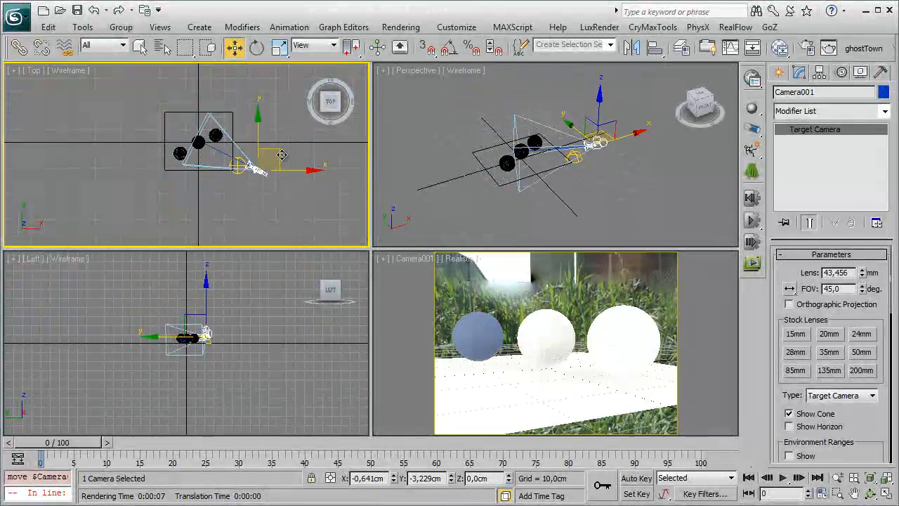
left_click(554, 404)
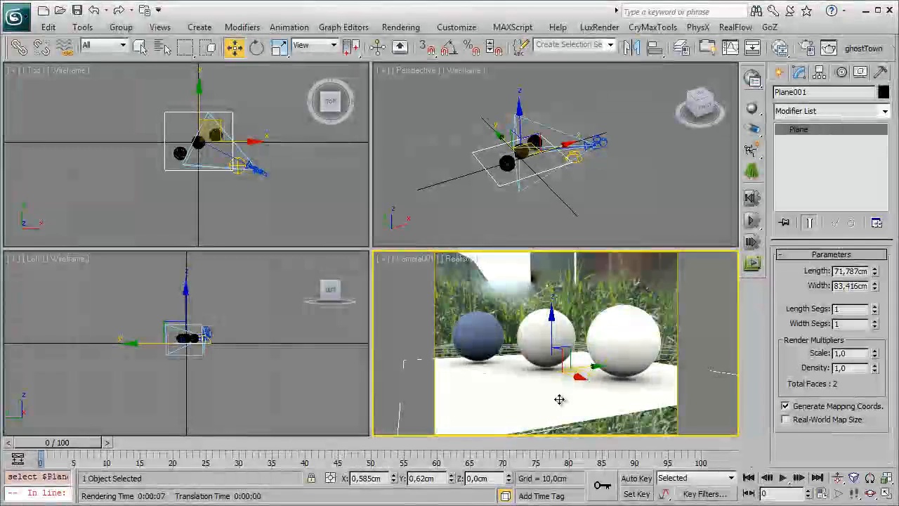
key("shift+q")
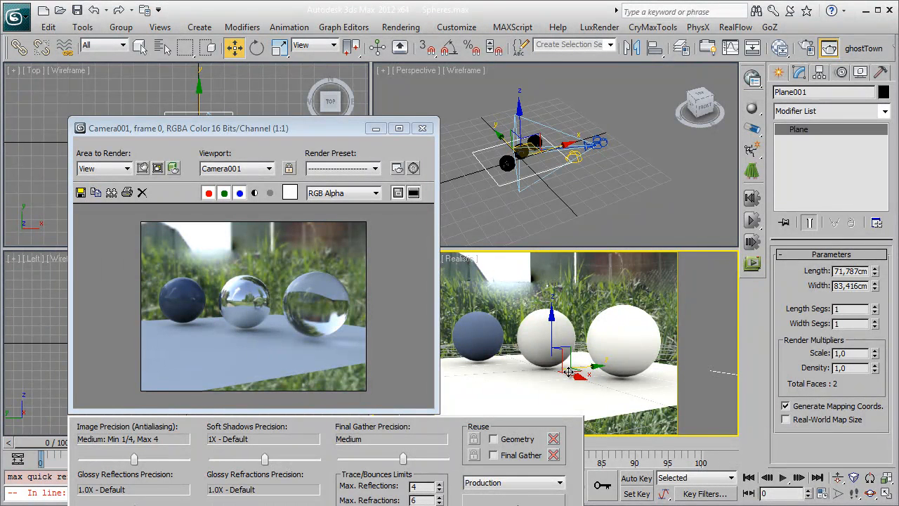
Open the Environment and Effects settings beside the rendered frame and render the exposure control preview
key("8")
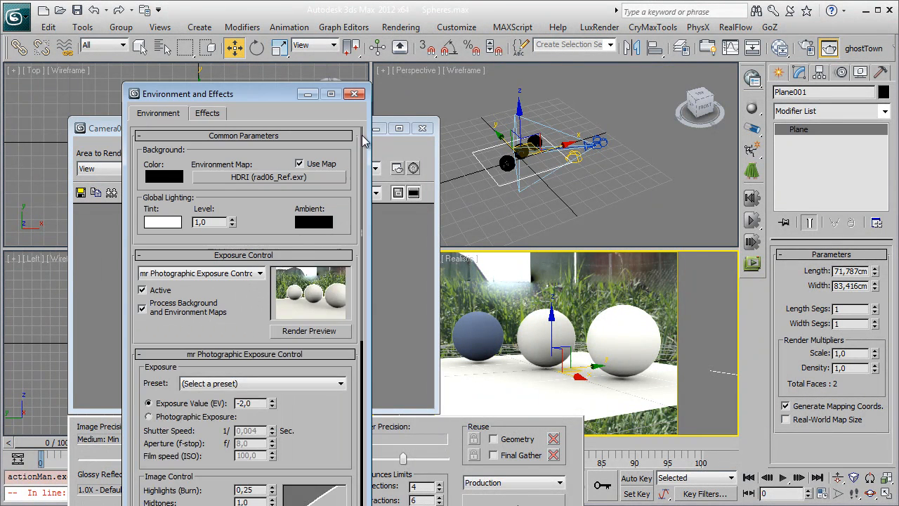
left_click_drag(213, 97, 546, 64)
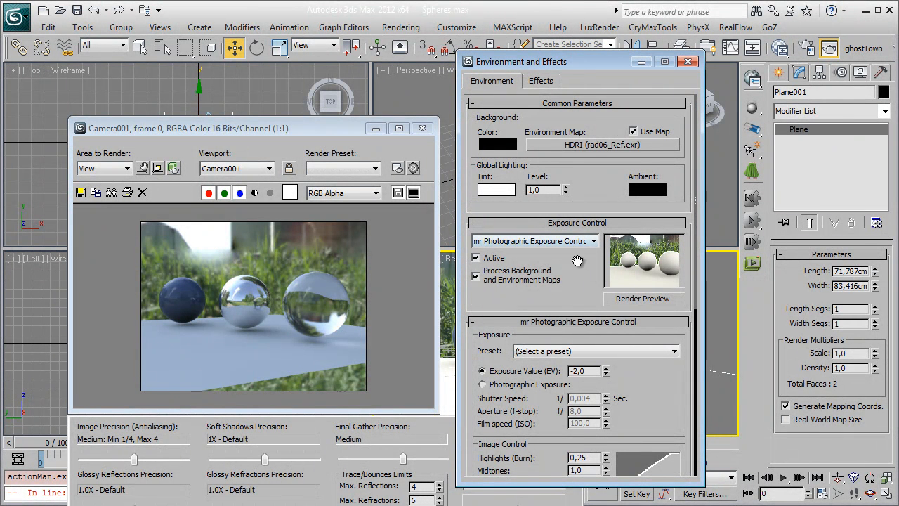
left_click(640, 298)
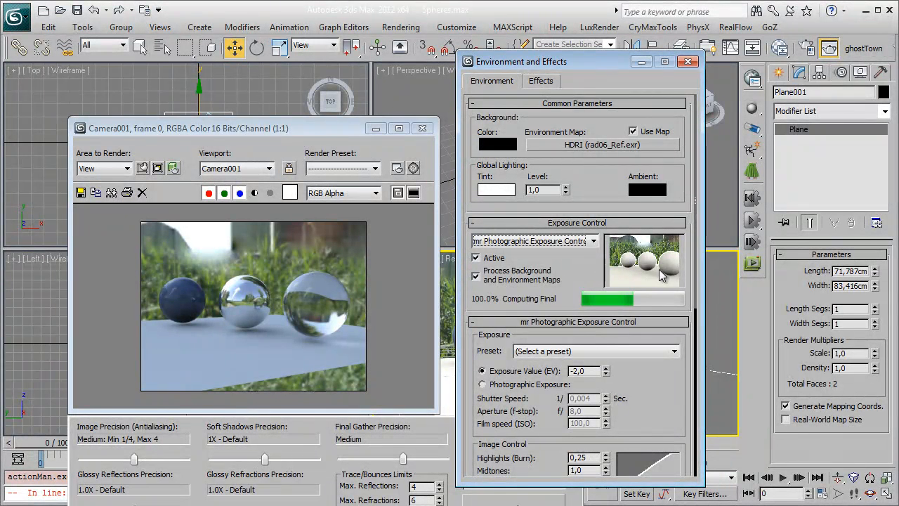
Raise the photographic exposure's whitepoint to about 12702.8 Kelvin
left_click_drag(666, 431, 664, 339)
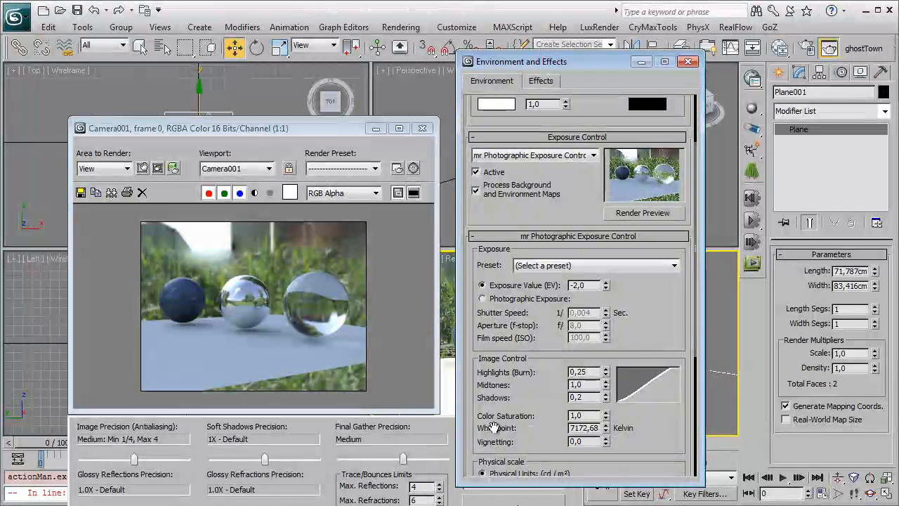
left_click_drag(608, 431, 608, 424)
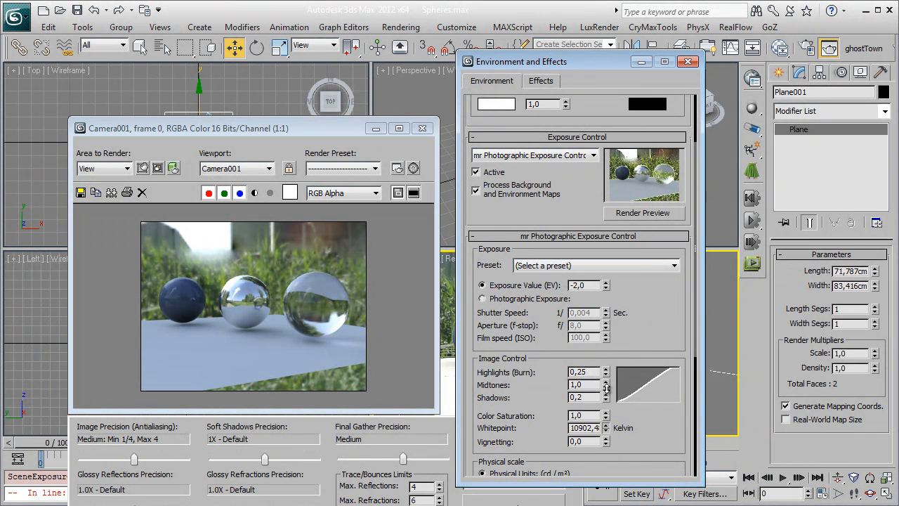
left_click_drag(605, 384, 609, 389)
left_click_drag(607, 428, 608, 415)
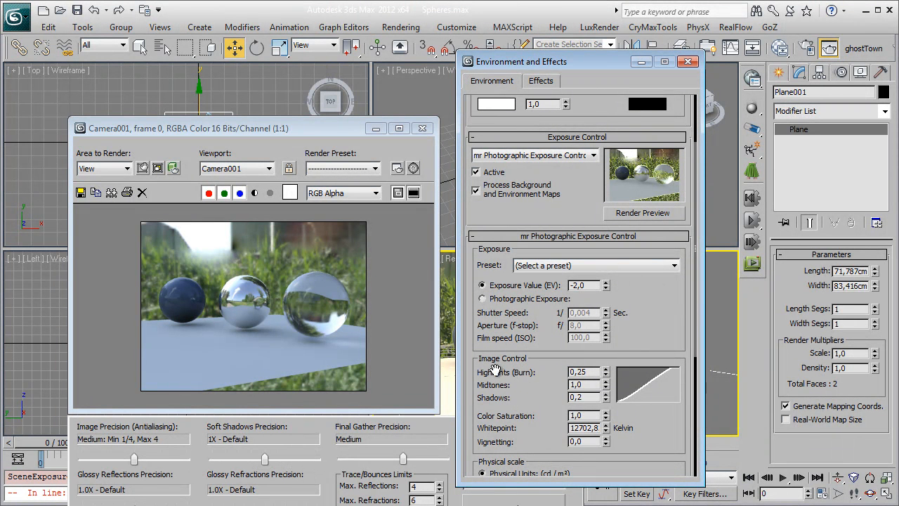
Set the exposure's Highlights (Burn) to 1.0 and Shadows to 0.03, and render Camera001 again
left_click_drag(514, 391, 516, 368)
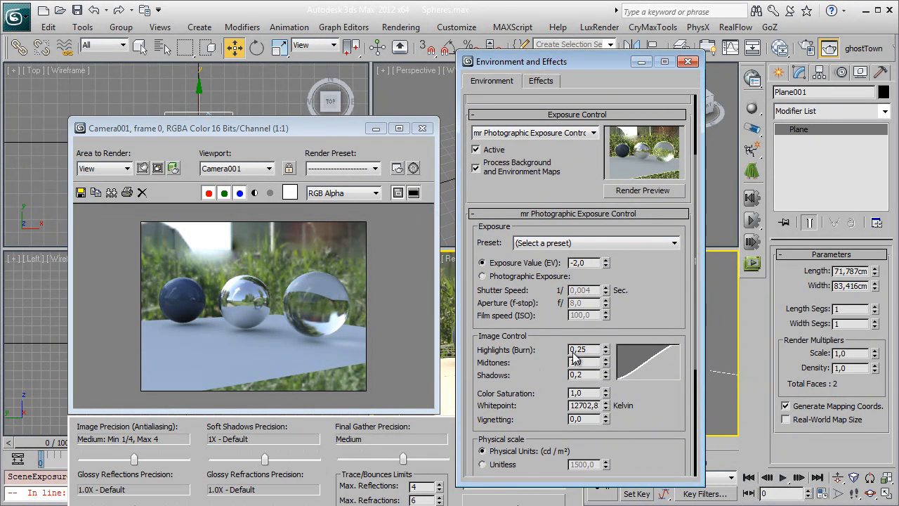
left_click_drag(608, 351, 605, 289)
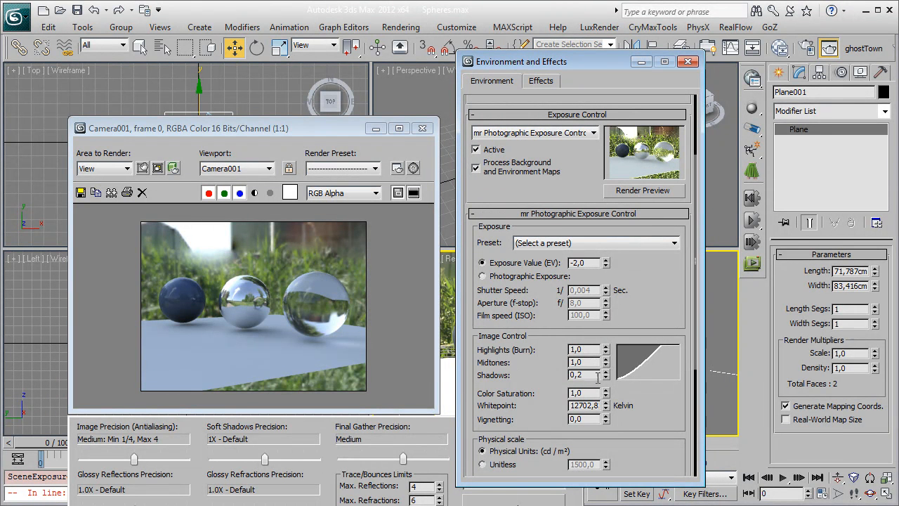
left_click_drag(606, 376, 607, 380)
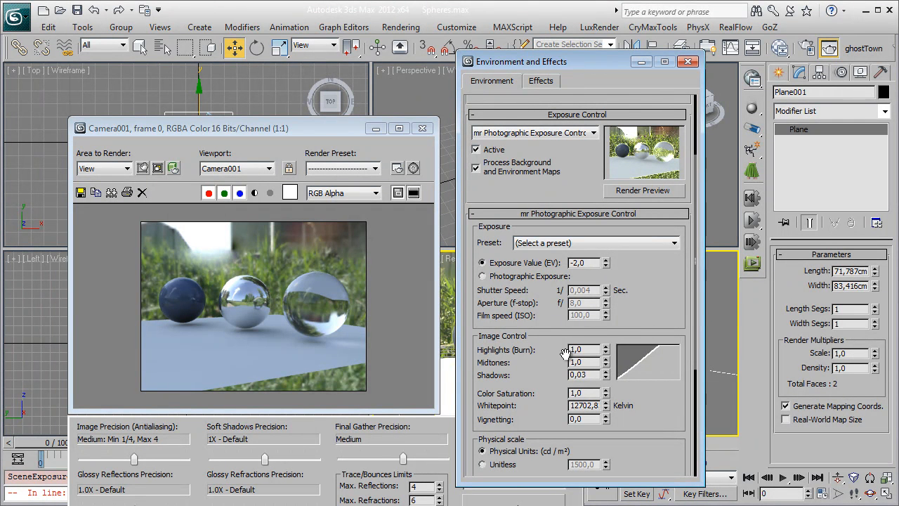
left_click(688, 62)
key("shift+q")
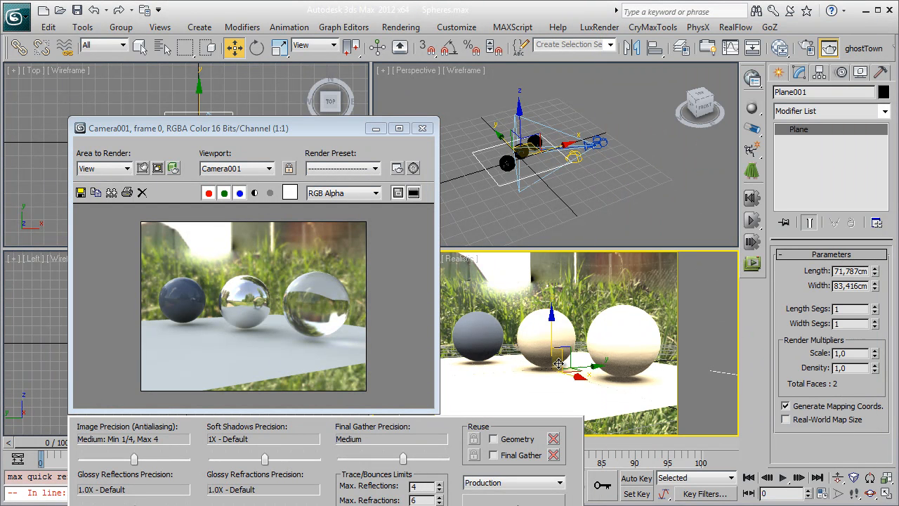
Raise the ground plane slightly in Z to meet the undersides of the spheres, checking it from a low angle in the perspective view
scroll(582, 203, "up", 5)
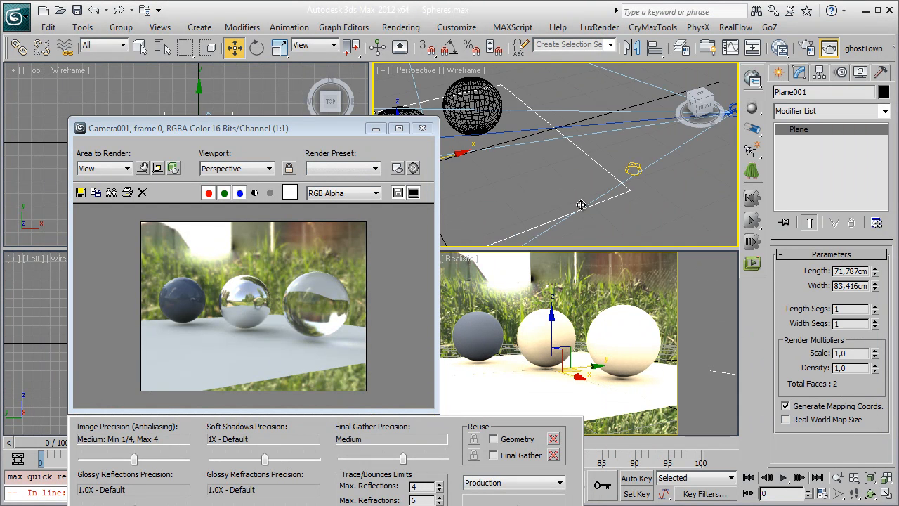
middle_click_drag(583, 203, 679, 150)
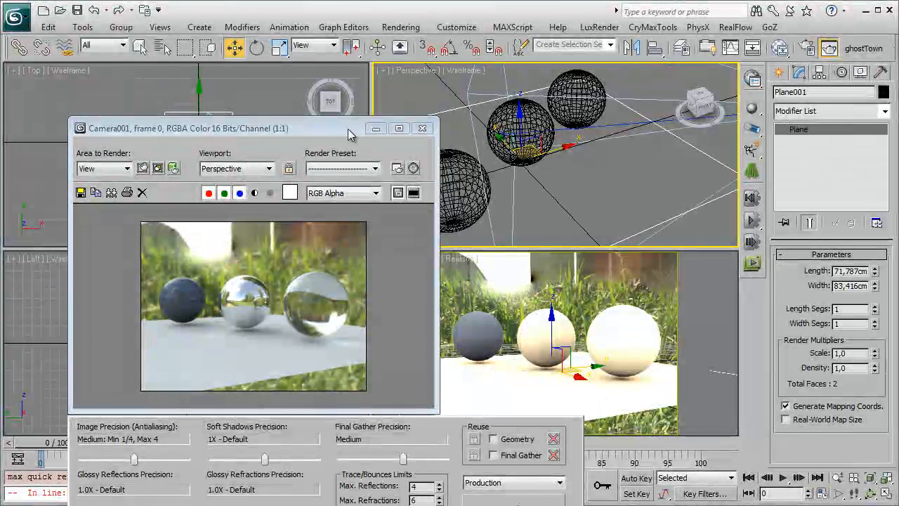
left_click_drag(355, 129, 244, 89)
left_click(509, 475)
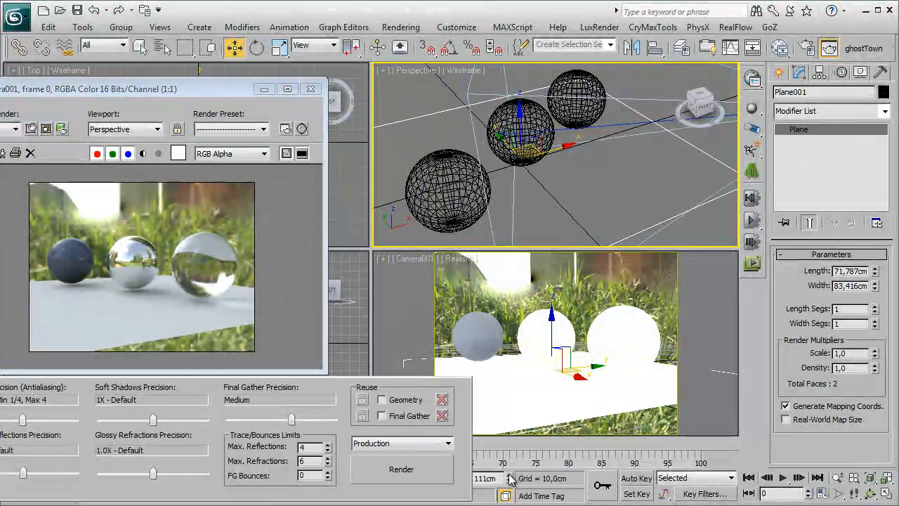
middle_click_drag(548, 196, 555, 162, "alt")
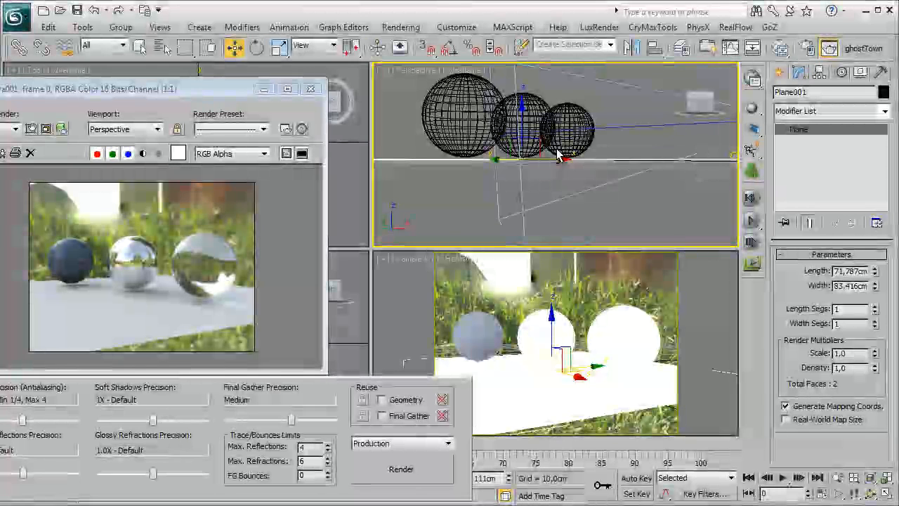
left_click(509, 480)
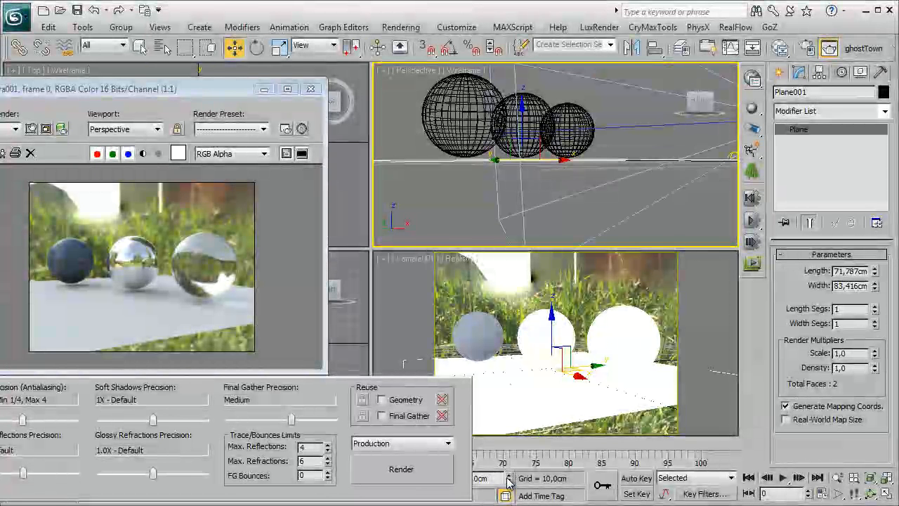
left_click_drag(510, 479, 511, 480)
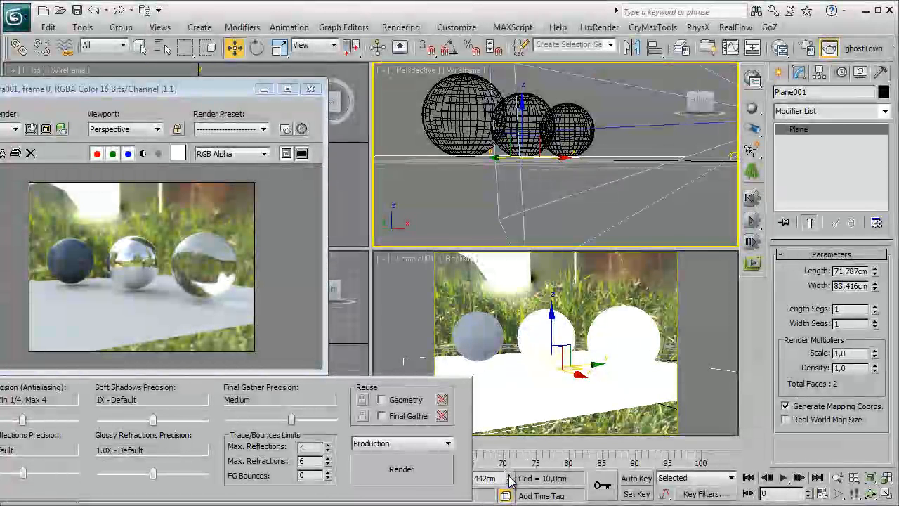
Reframe Camera001 with a lower, closer view of the spheres and render it, with the rendered frame moved fully into sight
left_click(550, 405)
middle_click_drag(551, 405, 596, 383, "ctrl+alt")
key("shift+q")
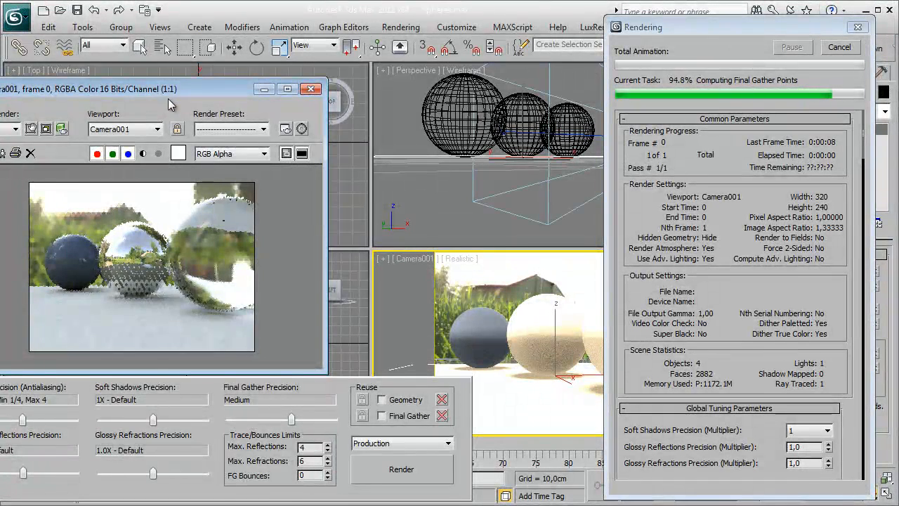
left_click_drag(183, 90, 303, 65)
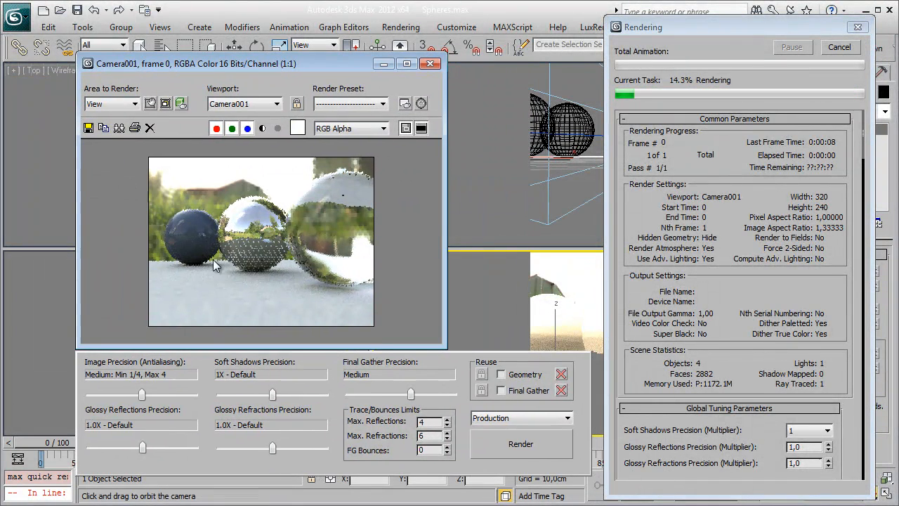